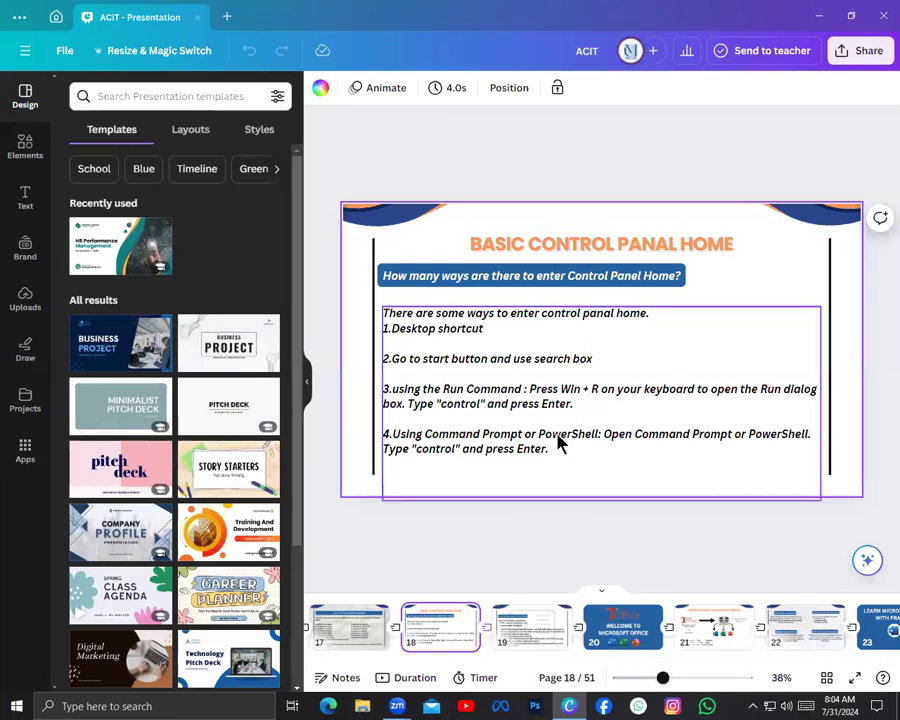
Review the slides on entering Control Panel Home and creating a local account, pages 18 and 19
{"action": "left_click", "coordinate": [531, 632]}
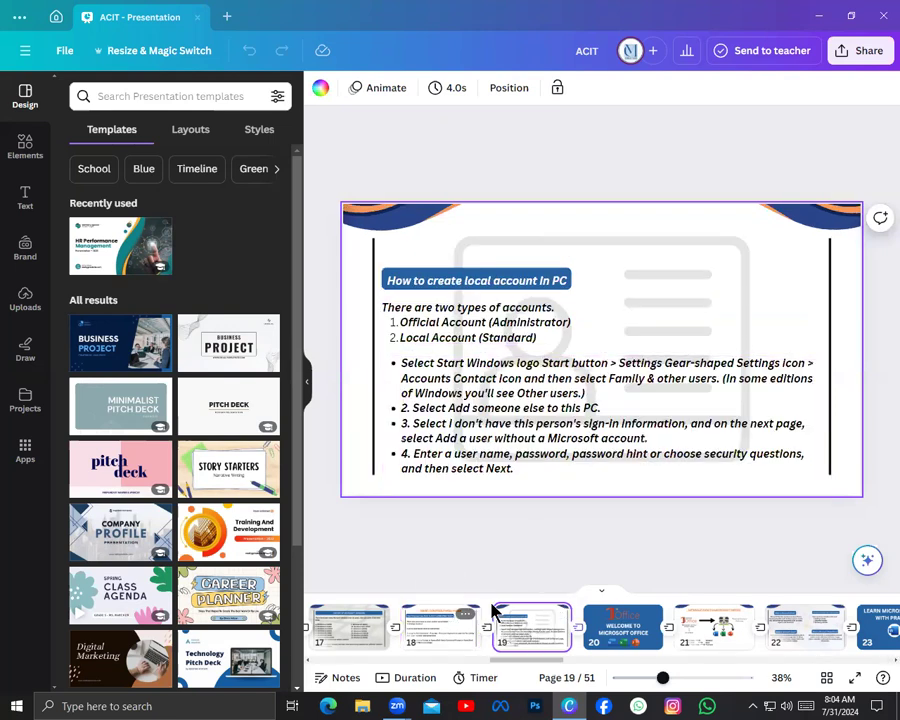
{"action": "left_click", "coordinate": [435, 628]}
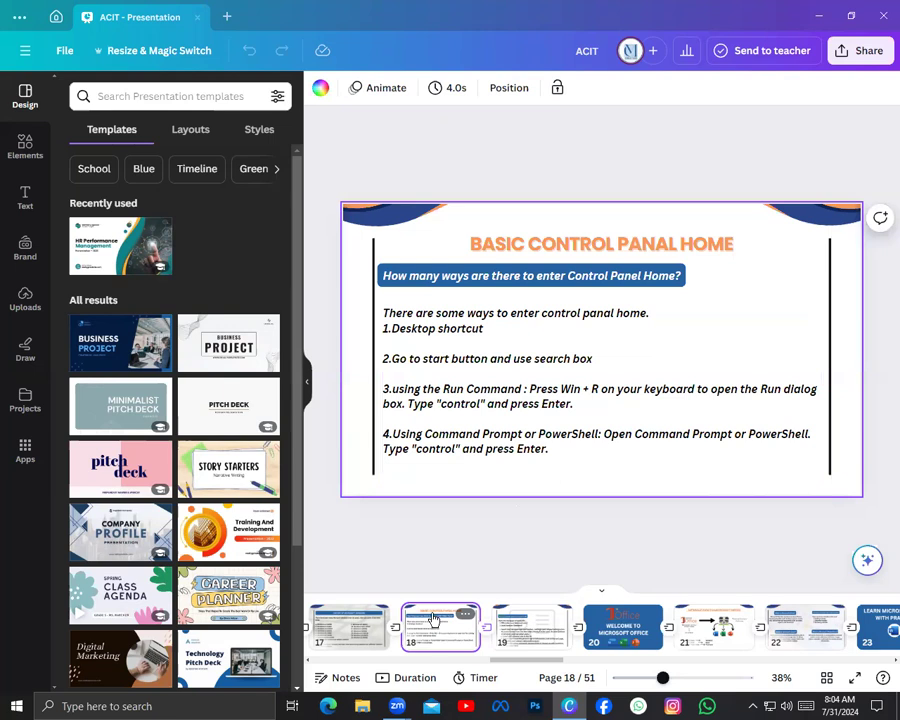
{"action": "left_click", "coordinate": [537, 575]}
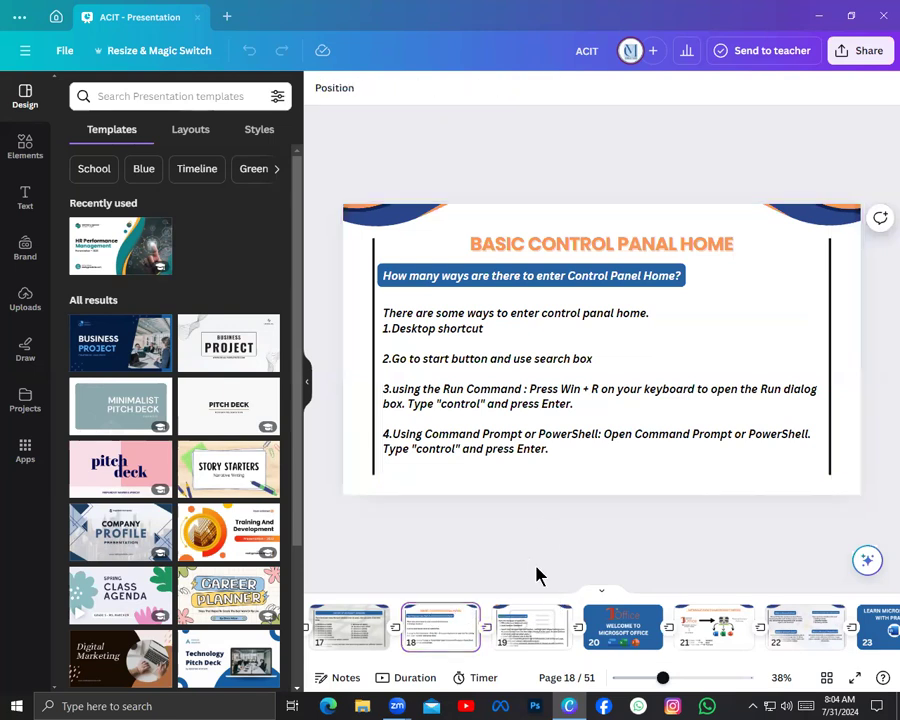
{"action": "left_click", "coordinate": [527, 634]}
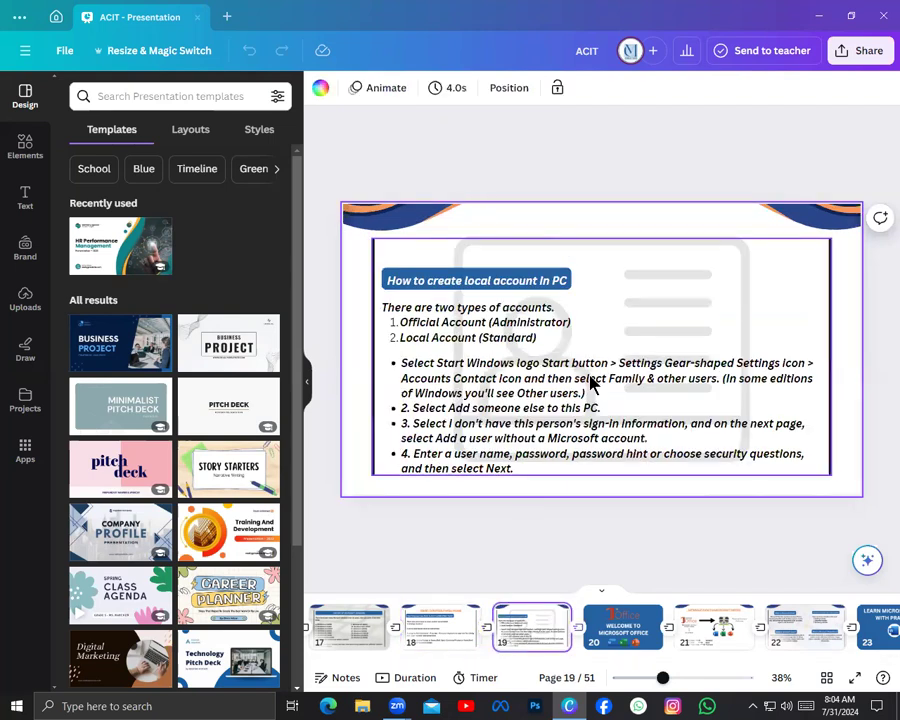
{"action": "left_click", "coordinate": [604, 193]}
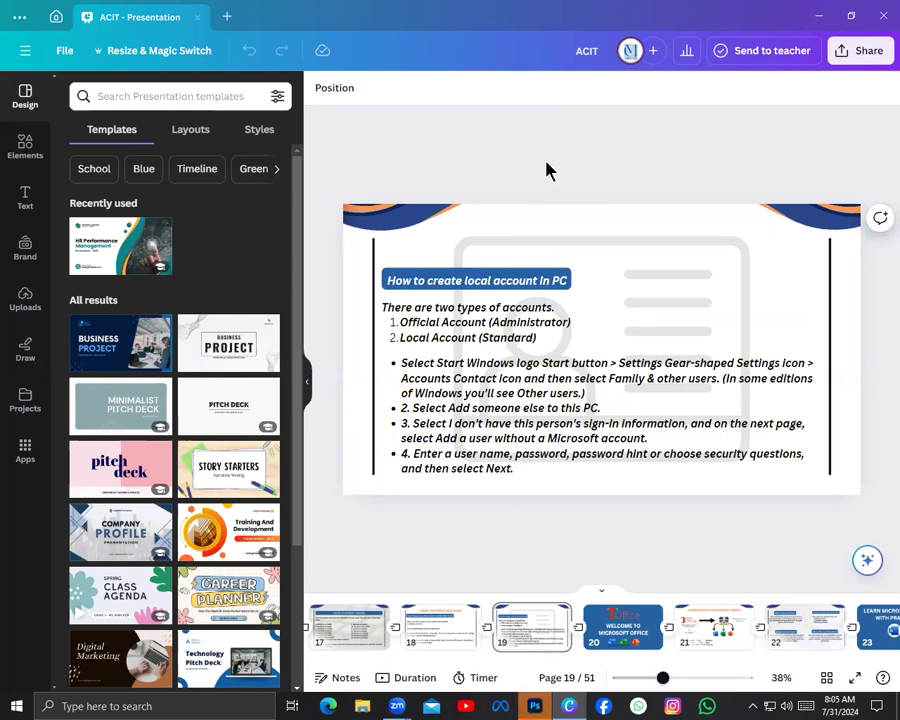
Close the Adobe Photoshop 2024 window
{"action": "mouse_move", "coordinate": [535, 705]}
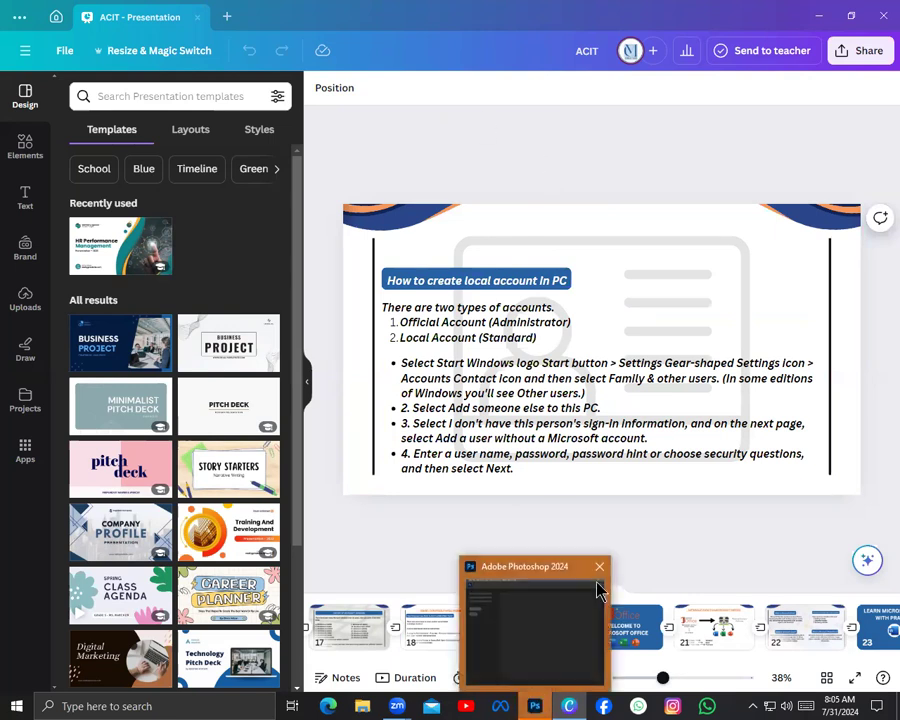
{"action": "left_click", "coordinate": [599, 566]}
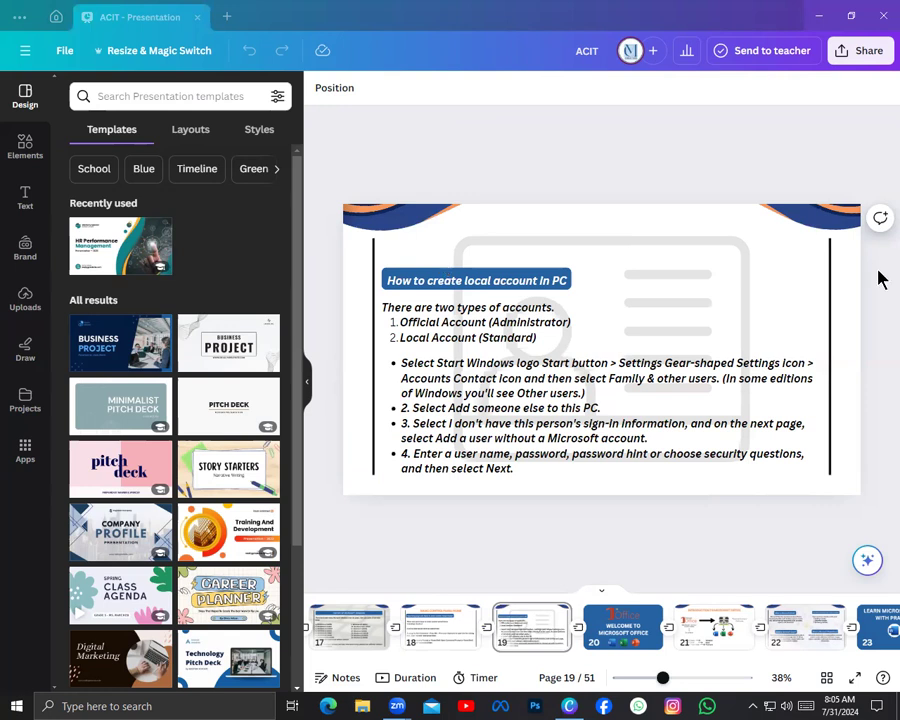
Look through the presentation's slide thumbnails and open page 11 on the parts of the C.P.U
{"action": "scroll", "coordinate": [466, 624], "scroll_direction": "right", "scroll_amount": 3}
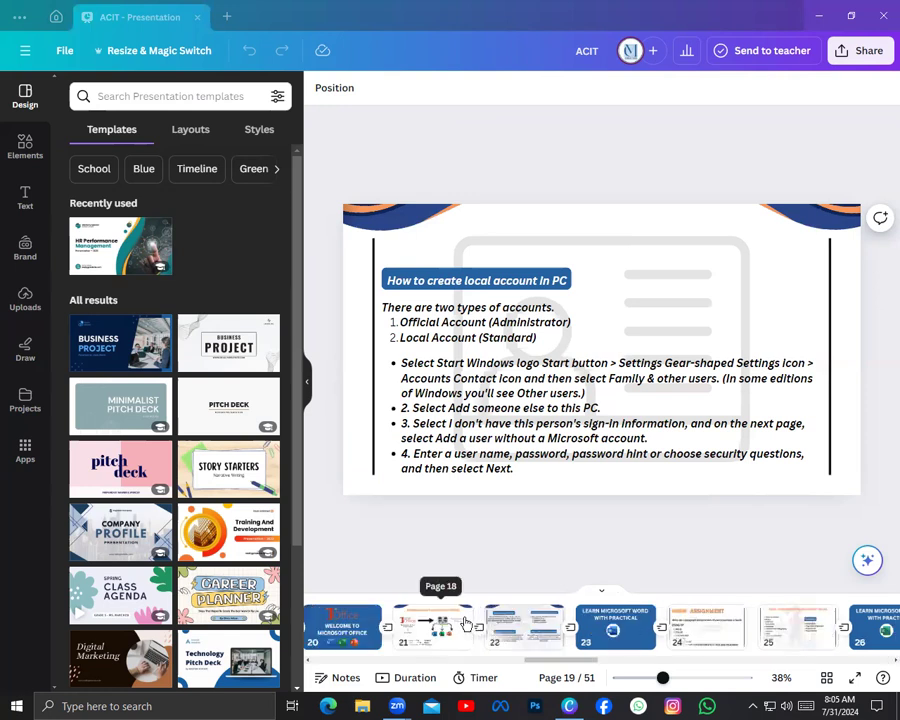
{"action": "scroll", "coordinate": [466, 624], "scroll_direction": "right", "scroll_amount": 3}
{"action": "scroll", "coordinate": [466, 624], "scroll_direction": "left", "scroll_amount": 2}
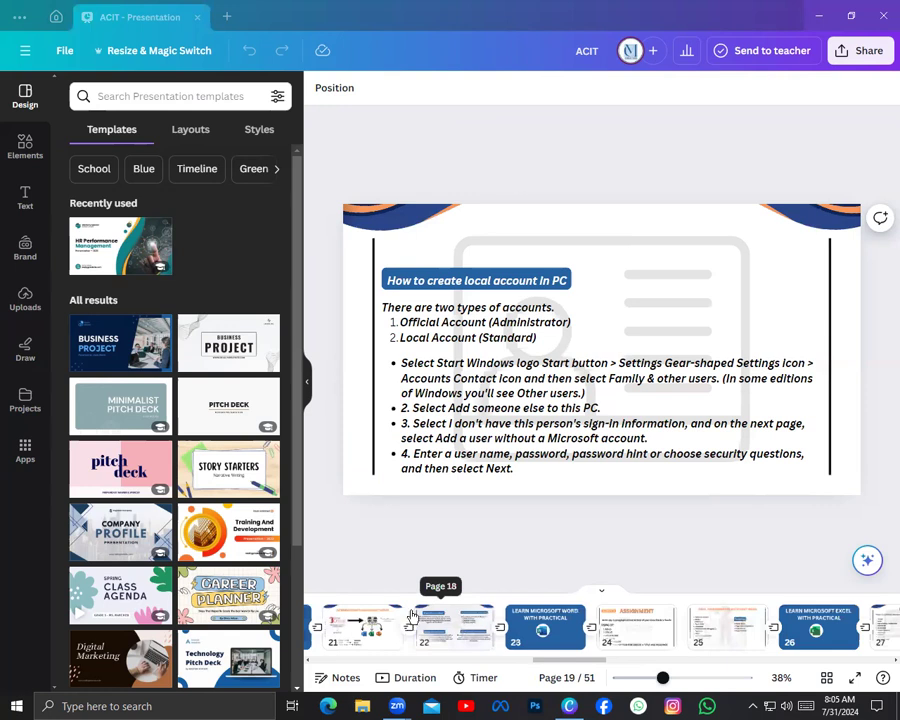
{"action": "scroll", "coordinate": [512, 605], "scroll_direction": "left", "scroll_amount": 4}
{"action": "scroll", "coordinate": [514, 605], "scroll_direction": "left", "scroll_amount": 1}
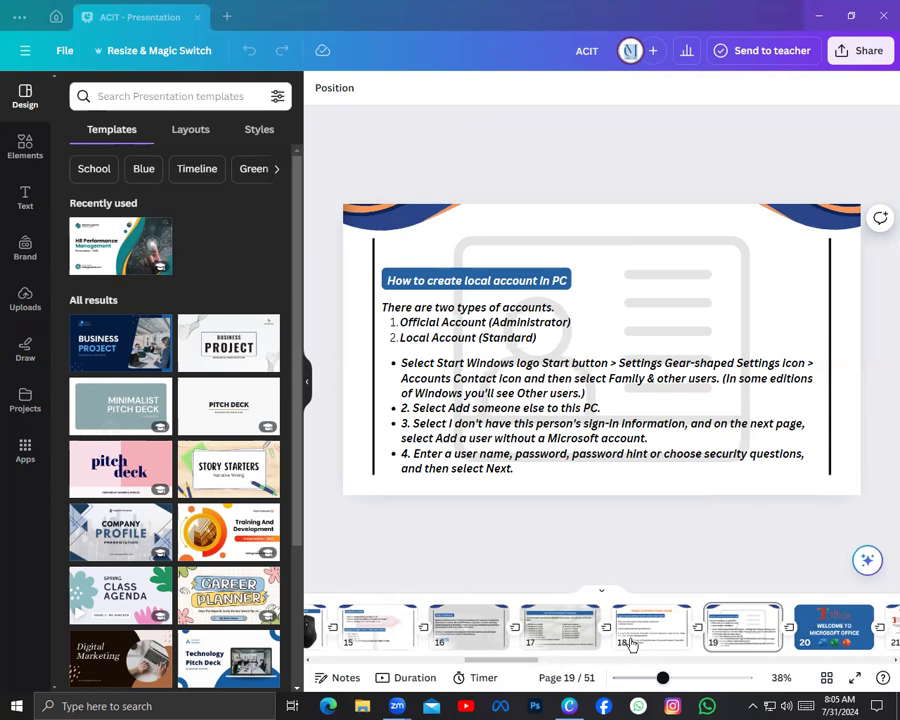
{"action": "scroll", "coordinate": [628, 641], "scroll_direction": "left", "scroll_amount": 1}
{"action": "scroll", "coordinate": [626, 637], "scroll_direction": "right", "scroll_amount": 1}
{"action": "scroll", "coordinate": [626, 633], "scroll_direction": "right", "scroll_amount": 2}
{"action": "scroll", "coordinate": [626, 633], "scroll_direction": "left", "scroll_amount": 2}
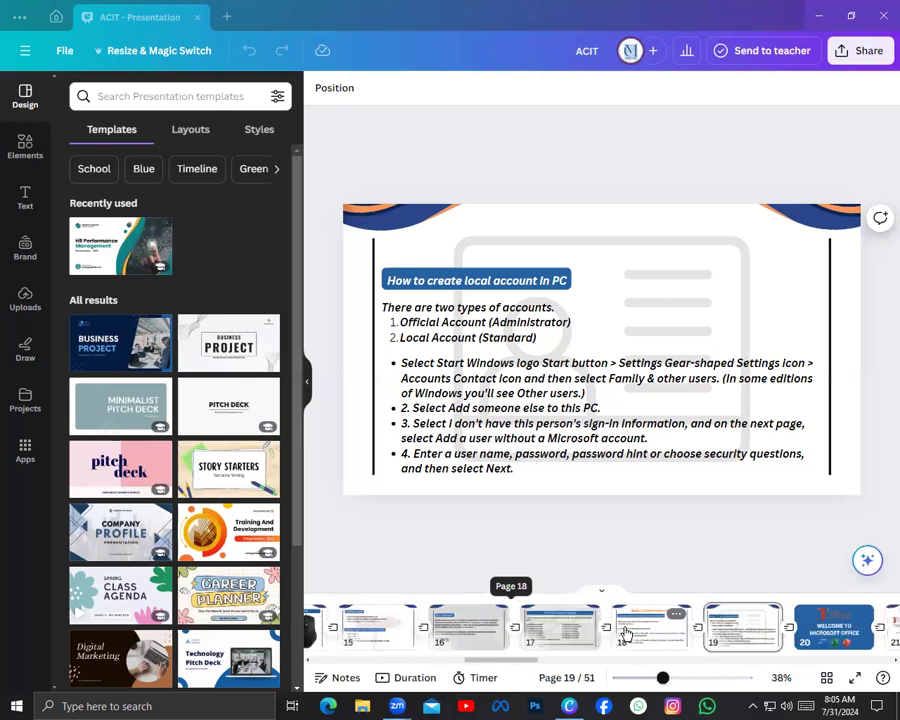
{"action": "scroll", "coordinate": [626, 633], "scroll_direction": "left", "scroll_amount": 1}
{"action": "scroll", "coordinate": [626, 633], "scroll_direction": "left", "scroll_amount": 1}
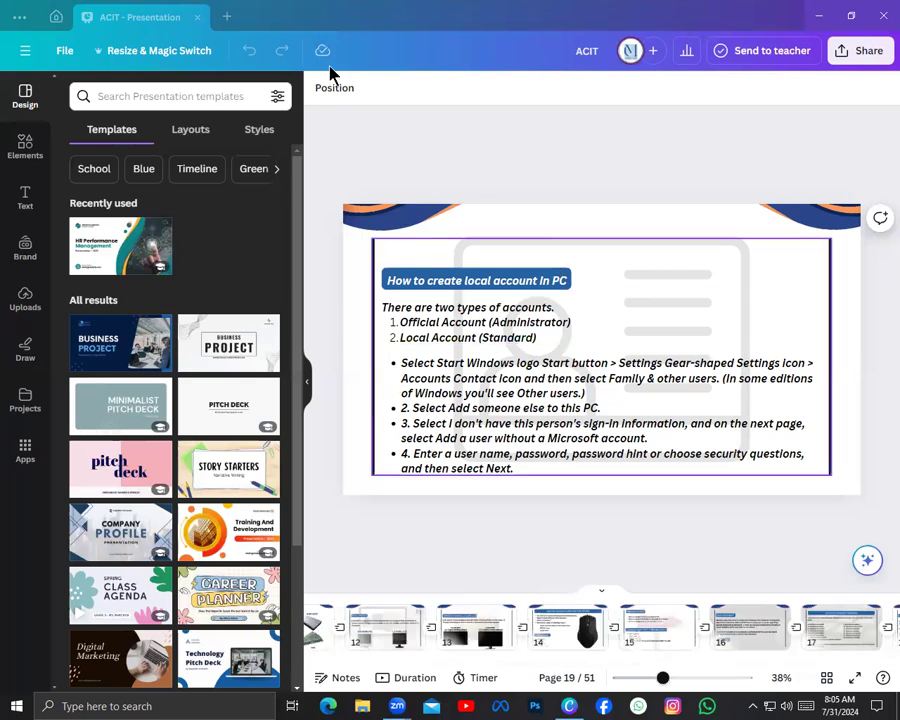
{"action": "scroll", "coordinate": [431, 630], "scroll_direction": "up", "scroll_amount": 6}
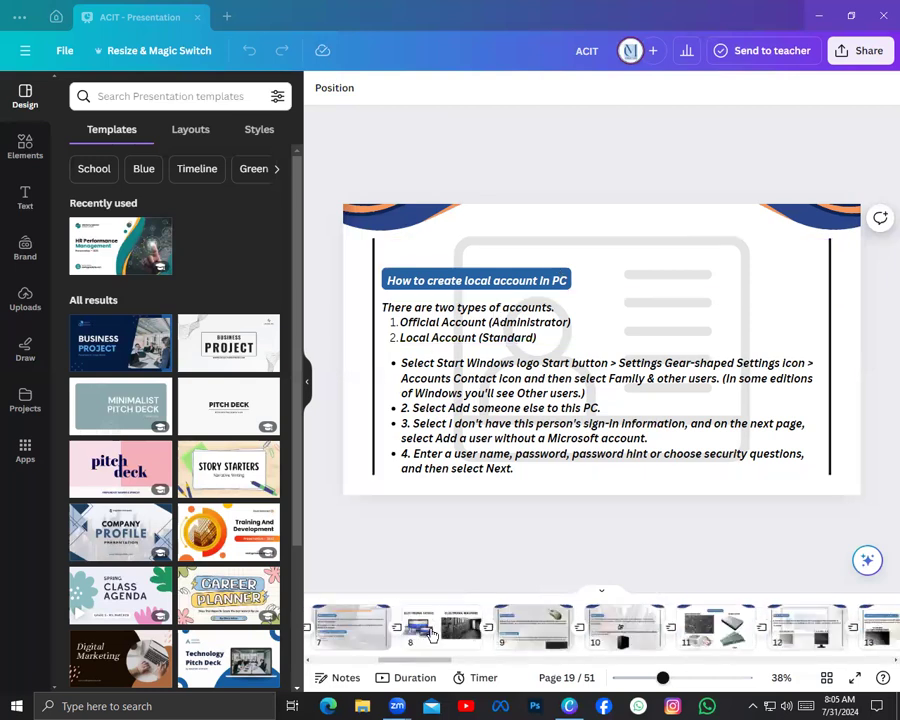
{"action": "scroll", "coordinate": [431, 630], "scroll_direction": "down", "scroll_amount": 4}
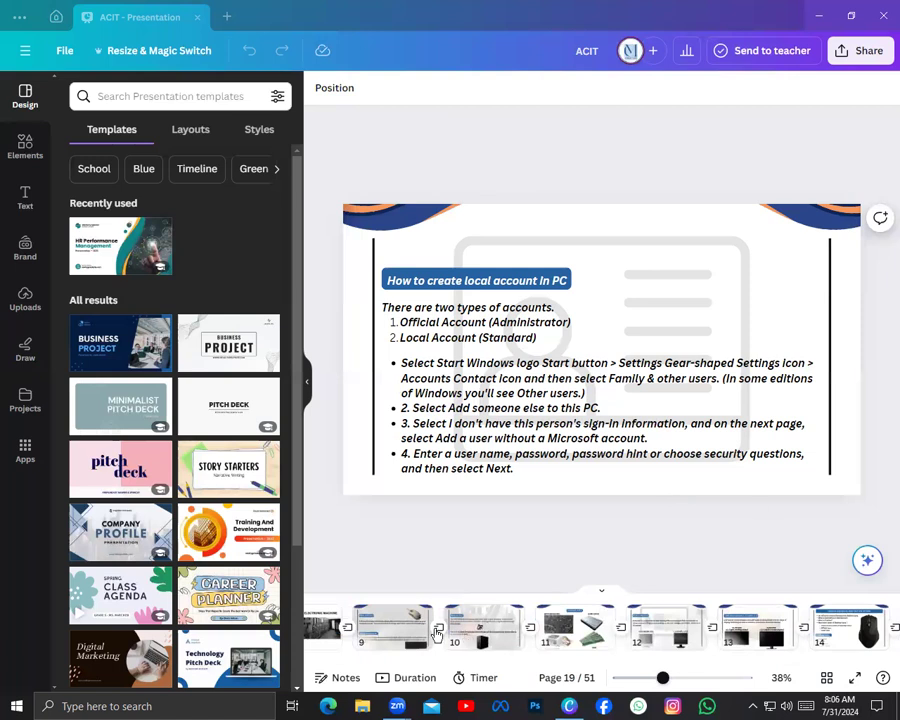
{"action": "left_click", "coordinate": [575, 628]}
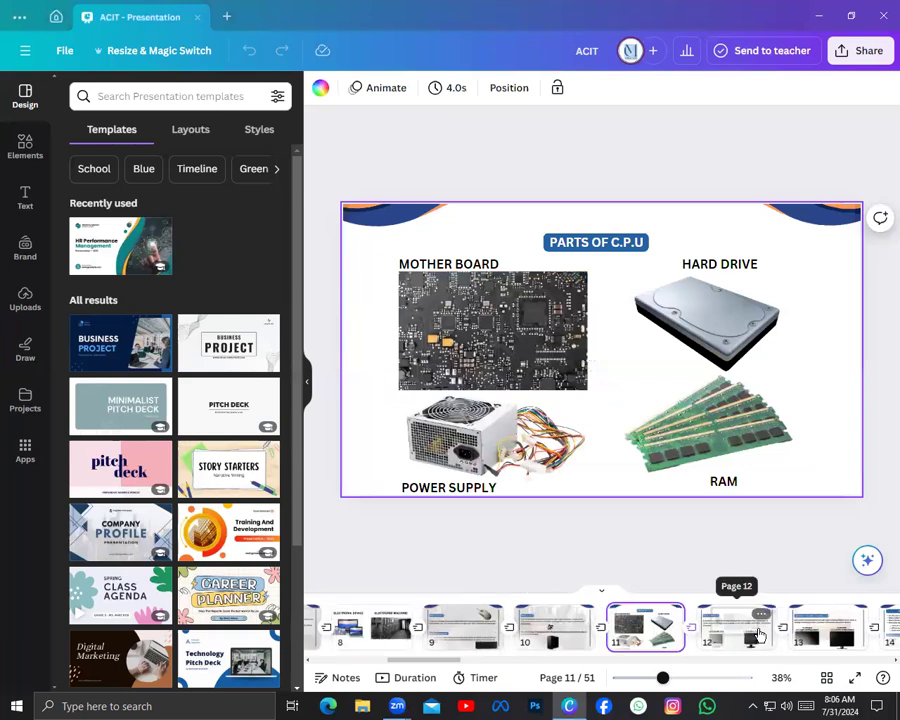
View the Microsoft Windows history slide on page 17 and the desktop and mouse right button options slide on page 14
{"action": "scroll", "coordinate": [617, 638], "scroll_direction": "up", "scroll_amount": 5}
{"action": "scroll", "coordinate": [617, 636], "scroll_direction": "down", "scroll_amount": 2}
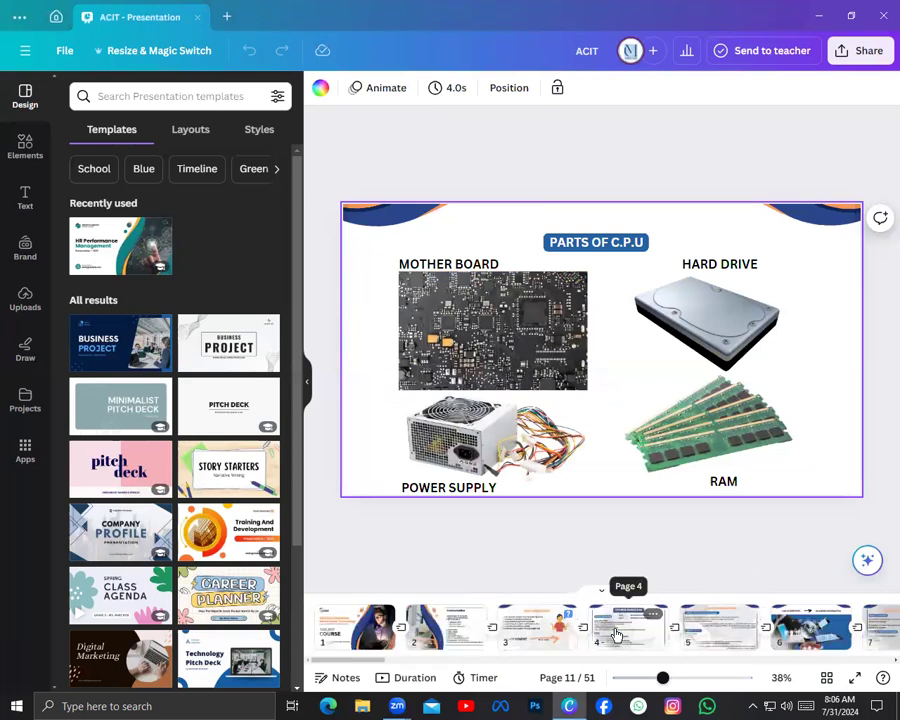
{"action": "scroll", "coordinate": [590, 636], "scroll_direction": "down", "scroll_amount": 10}
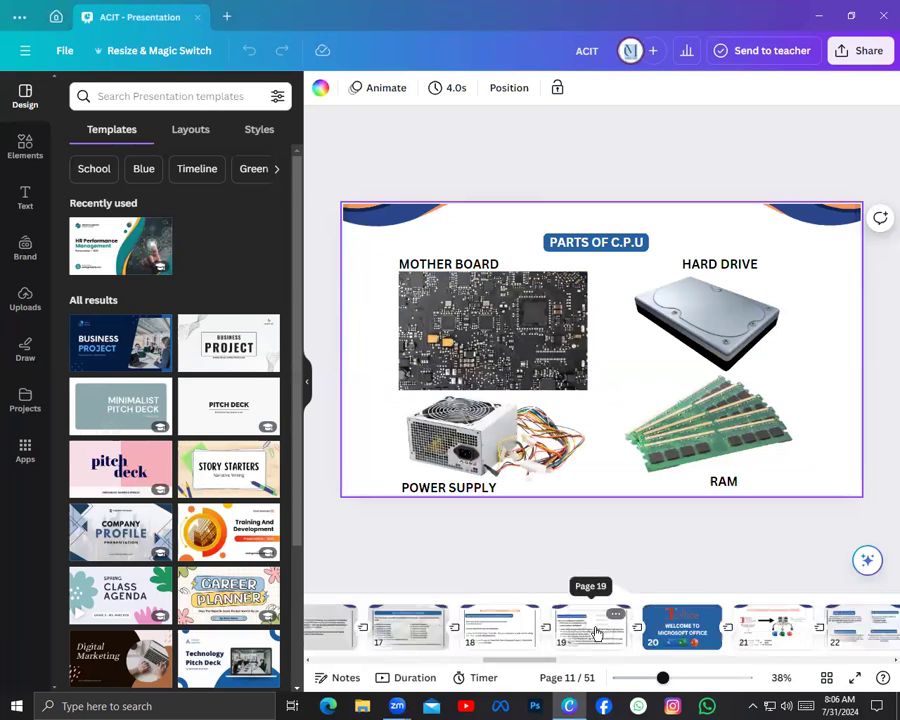
{"action": "left_click", "coordinate": [418, 637]}
{"action": "scroll", "coordinate": [455, 627], "scroll_direction": "up", "scroll_amount": 3}
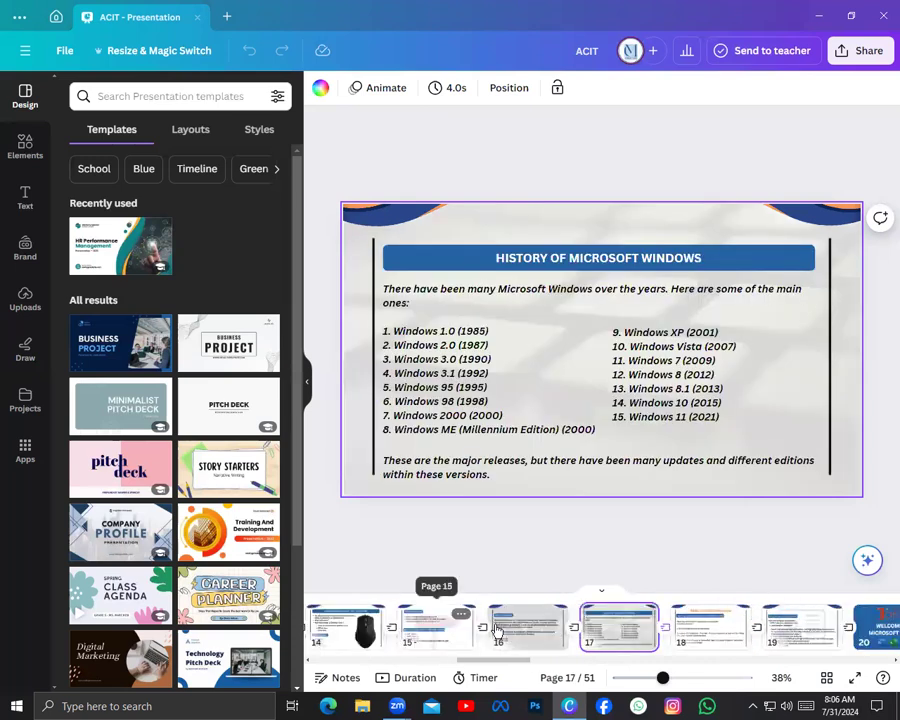
{"action": "left_click", "coordinate": [346, 627]}
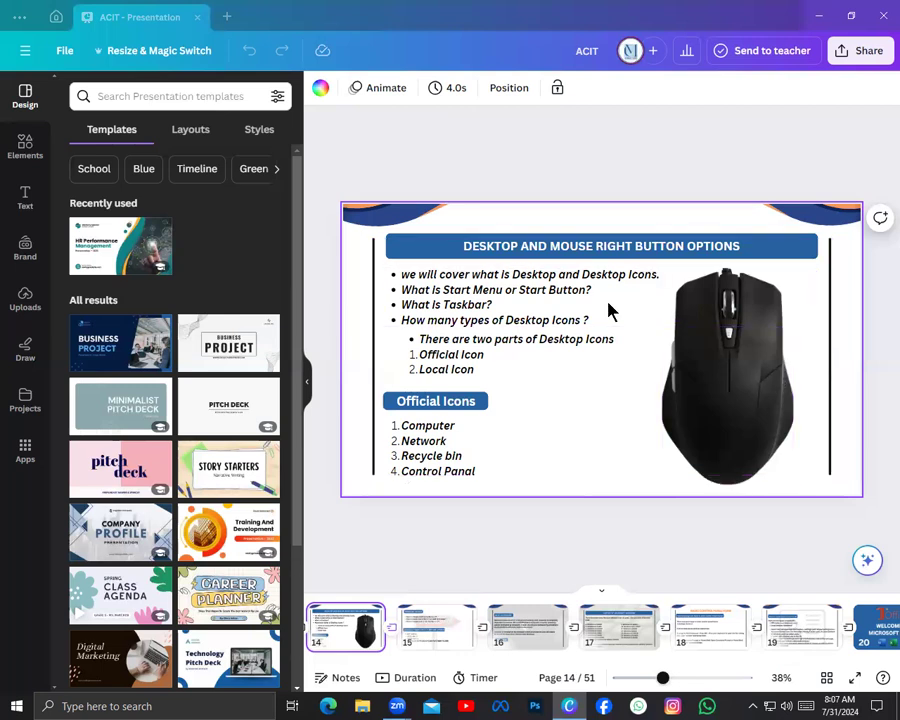
Minimize the presentation window and refresh the Windows desktop
{"action": "left_click", "coordinate": [818, 16]}
{"action": "right_click", "coordinate": [566, 176]}
{"action": "left_click", "coordinate": [649, 237]}
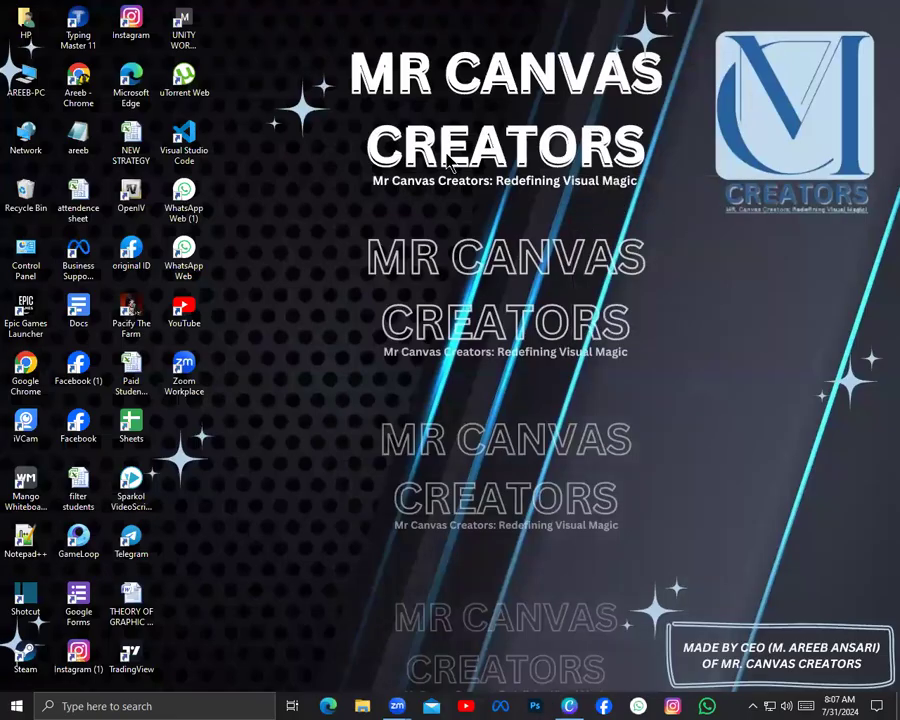
Open the desktop's personalization settings in Windows and show the Background options
{"action": "right_click", "coordinate": [498, 191]}
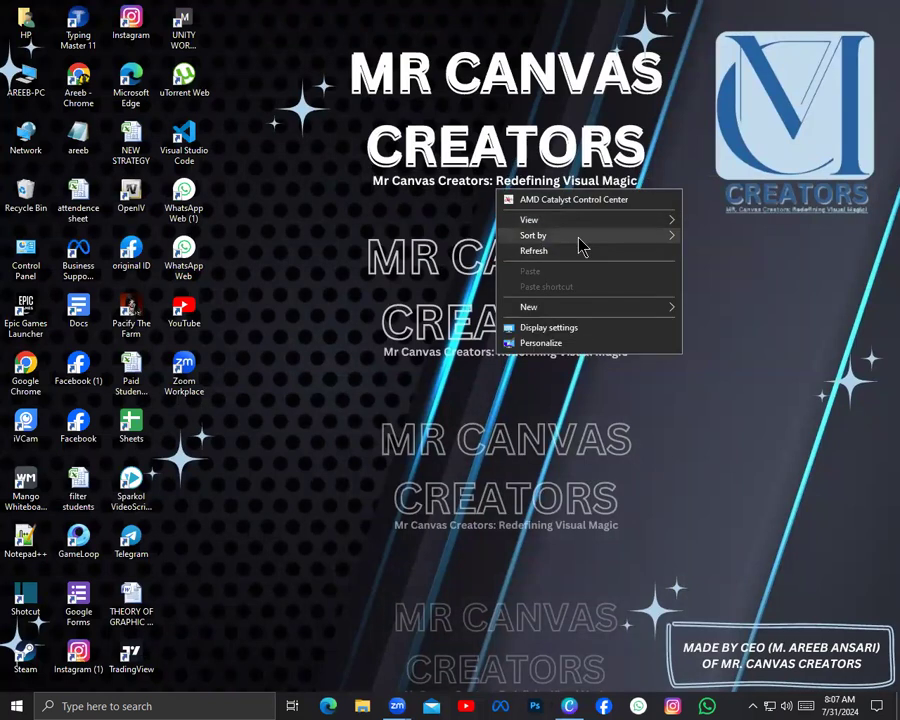
{"action": "left_click", "coordinate": [629, 345]}
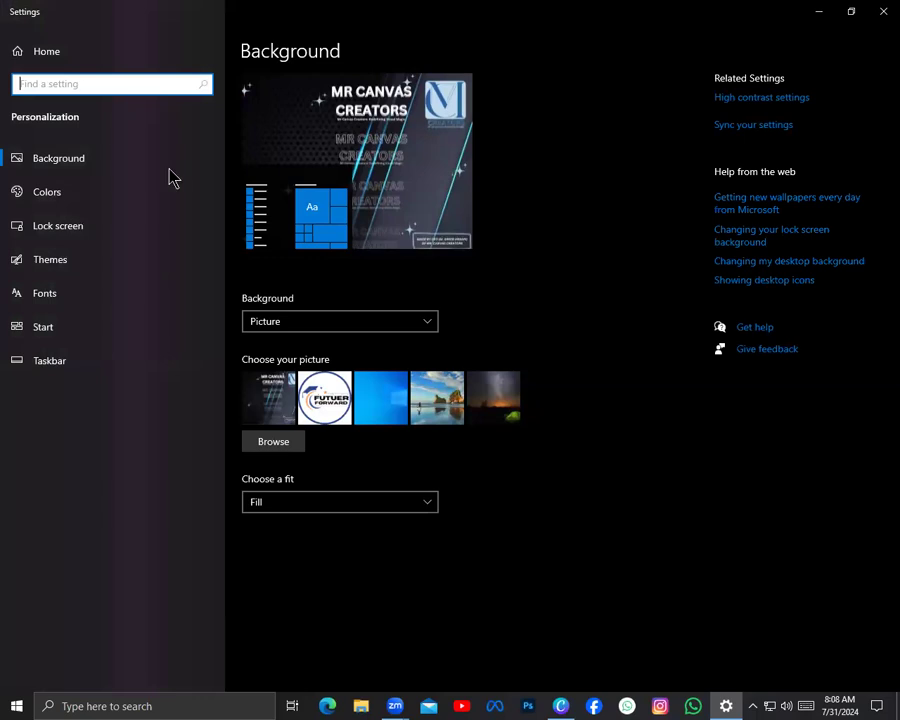
{"action": "left_click", "coordinate": [86, 165]}
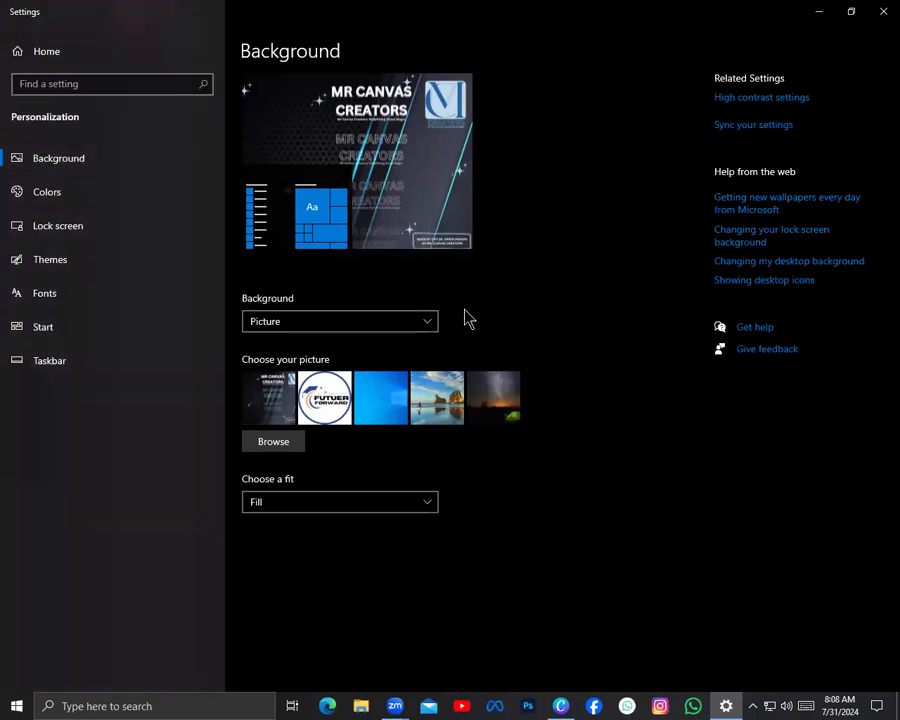
Look through the LOGOS folder for a background picture and leave without choosing one
{"action": "left_click", "coordinate": [280, 452]}
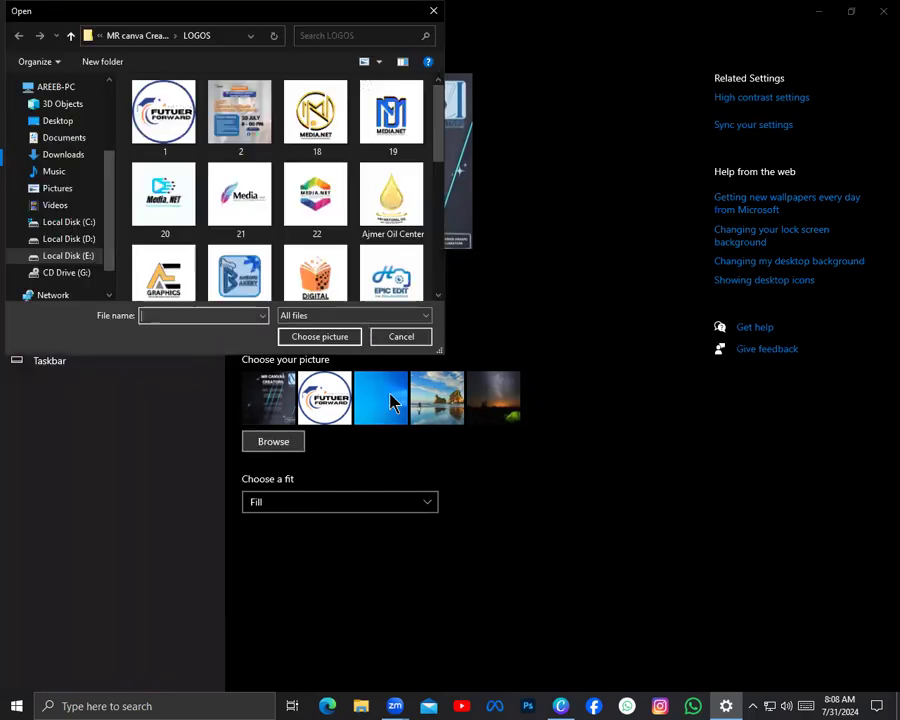
{"action": "scroll", "coordinate": [266, 187], "scroll_direction": "down", "scroll_amount": 7}
{"action": "scroll", "coordinate": [266, 185], "scroll_direction": "up", "scroll_amount": 7}
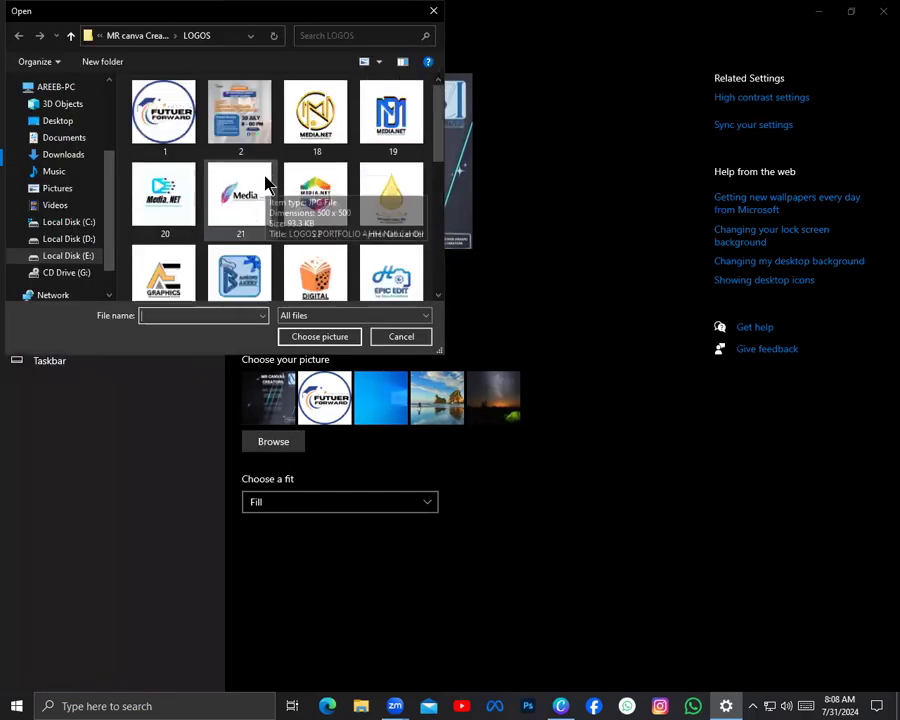
{"action": "scroll", "coordinate": [70, 138], "scroll_direction": "down", "scroll_amount": 1}
{"action": "scroll", "coordinate": [80, 150], "scroll_direction": "up", "scroll_amount": 3}
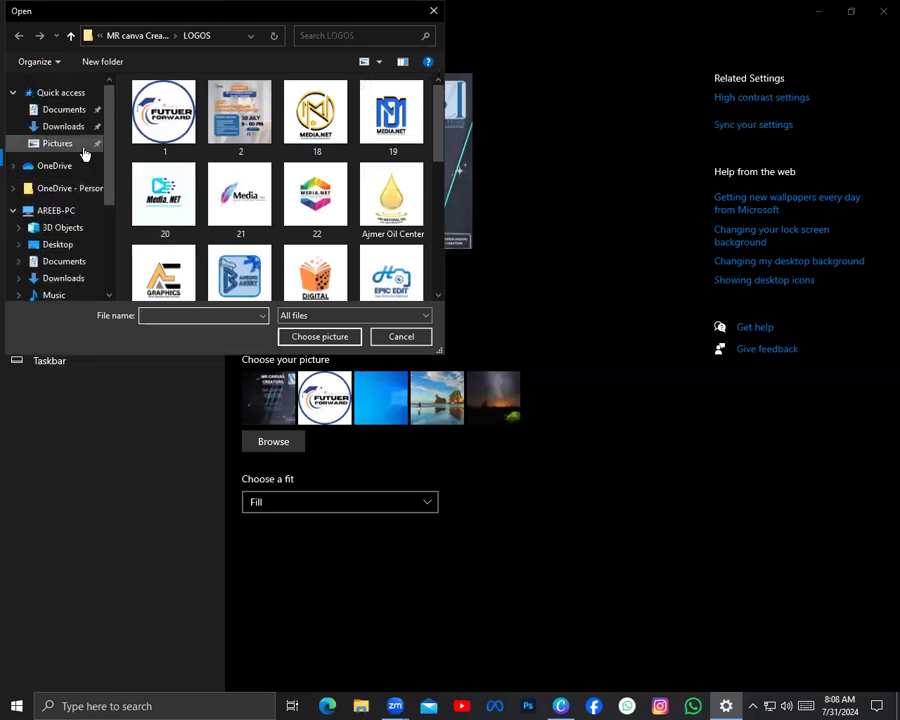
{"action": "scroll", "coordinate": [370, 200], "scroll_direction": "down", "scroll_amount": 7}
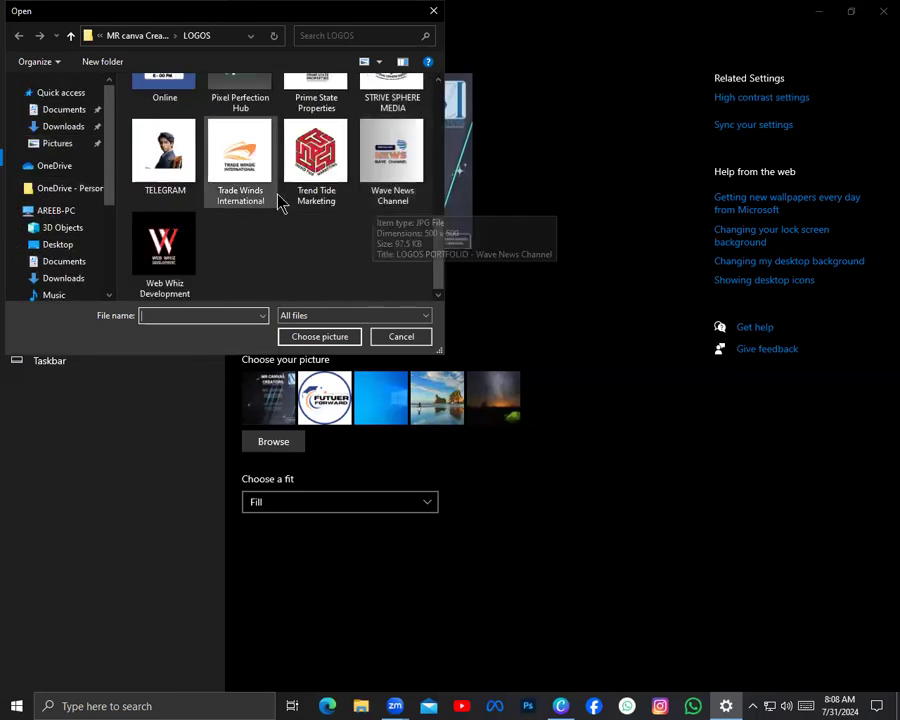
{"action": "scroll", "coordinate": [285, 210], "scroll_direction": "up", "scroll_amount": 7}
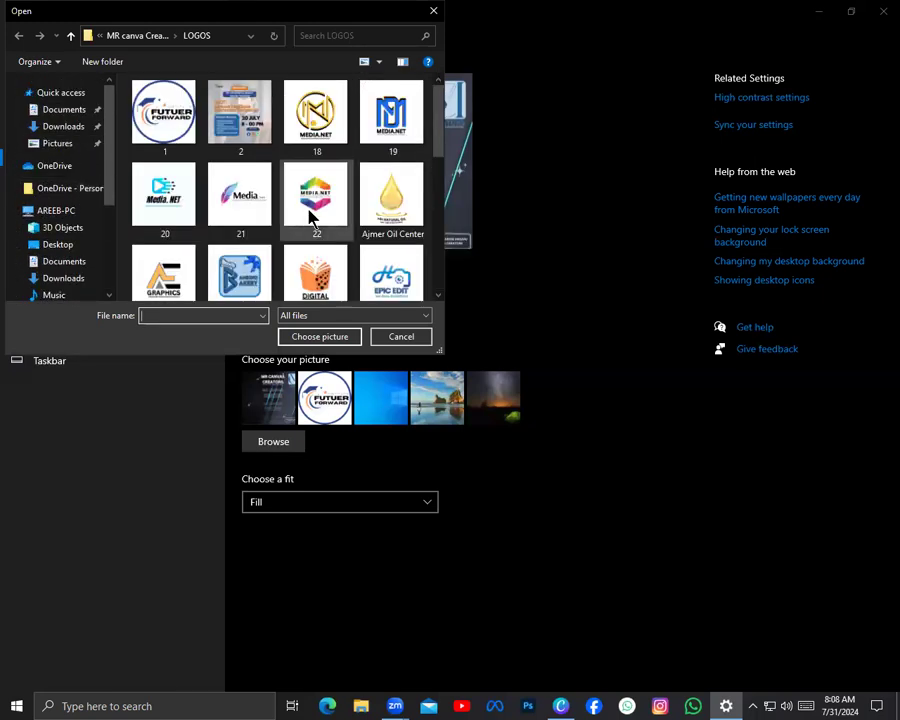
{"action": "left_click", "coordinate": [414, 340]}
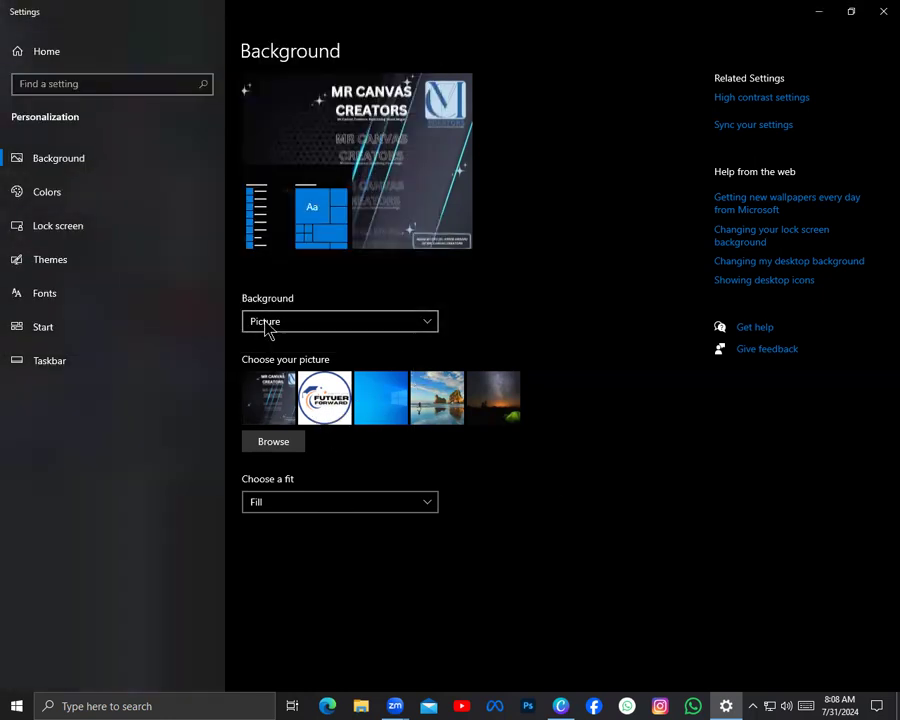
Review the background types, set the desktop background to Solid color and choose orange
{"action": "left_click", "coordinate": [428, 324]}
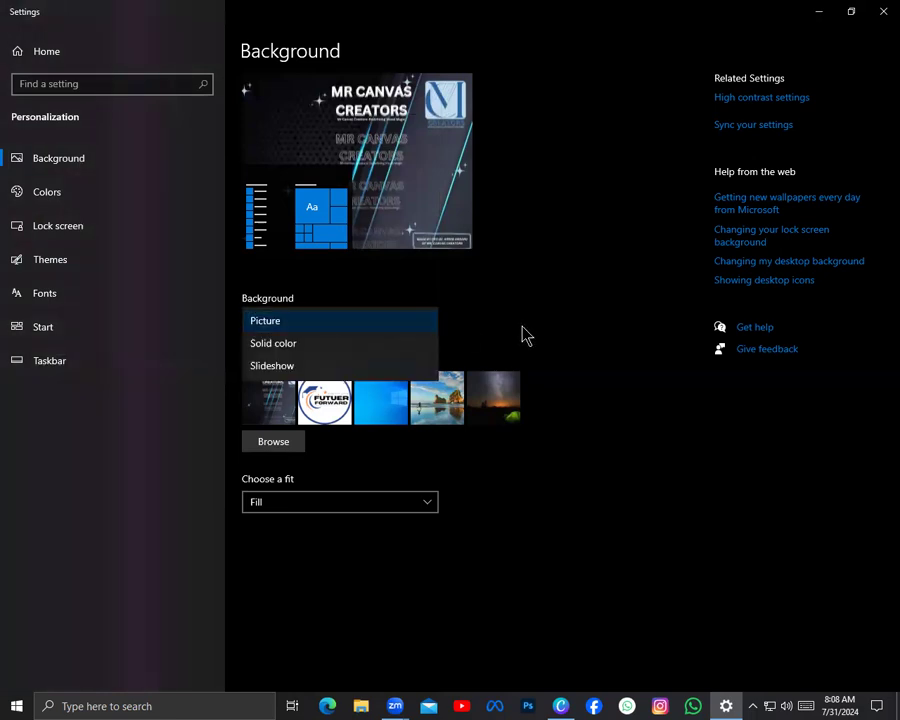
{"action": "left_click", "coordinate": [438, 537]}
{"action": "left_click", "coordinate": [418, 330]}
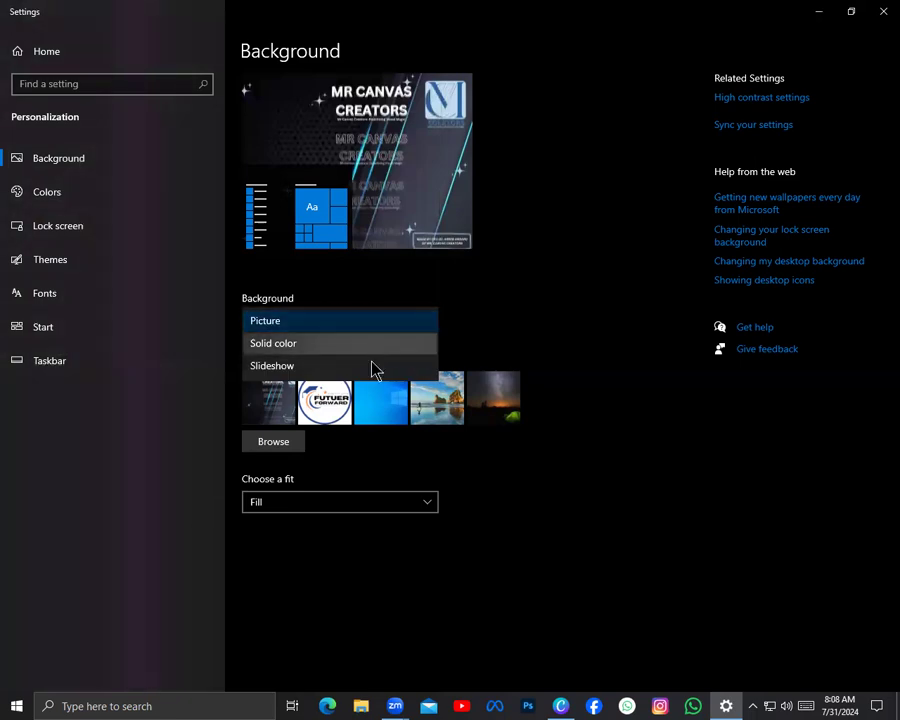
{"action": "left_click", "coordinate": [426, 321]}
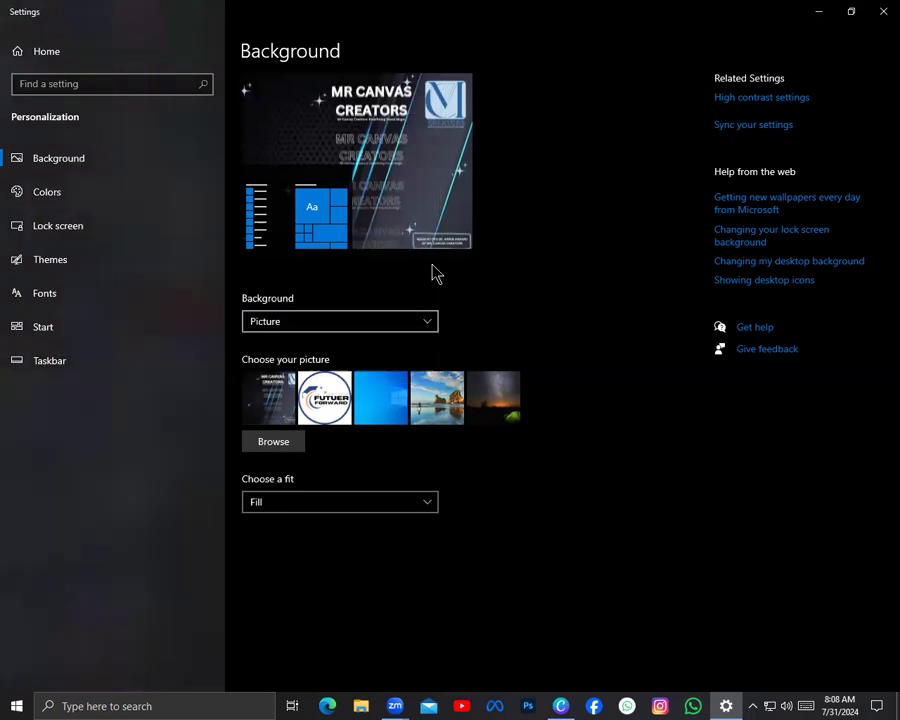
{"action": "left_click", "coordinate": [384, 326]}
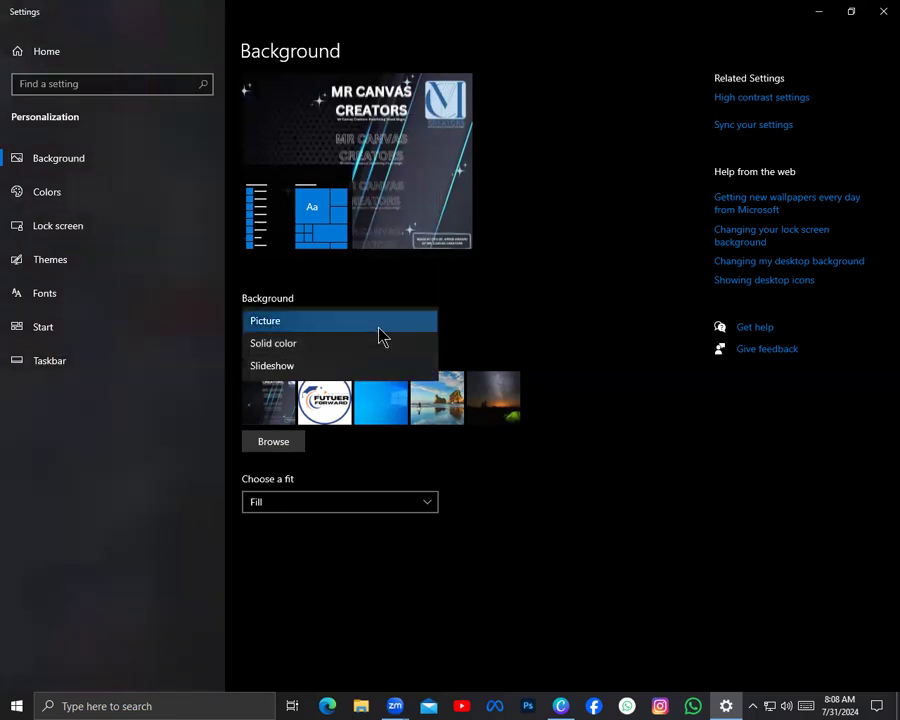
{"action": "left_click", "coordinate": [378, 346]}
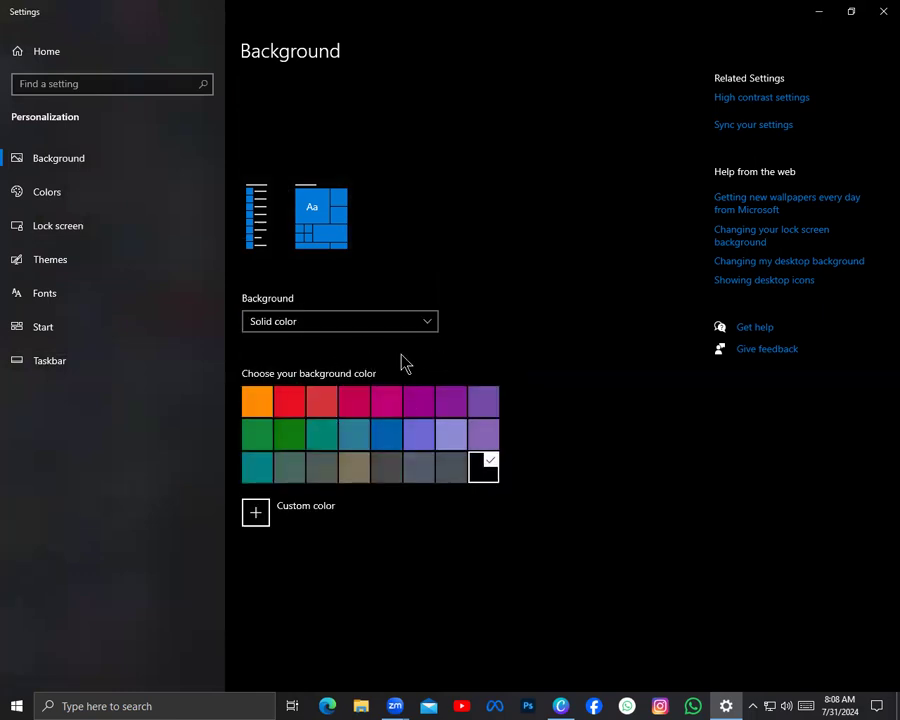
{"action": "left_click", "coordinate": [260, 405]}
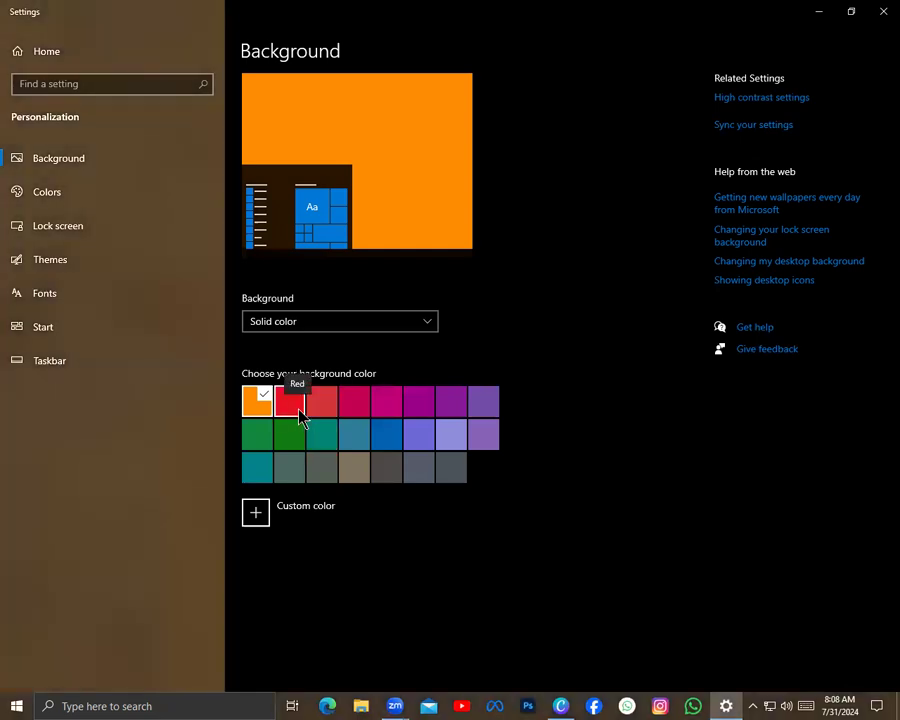
Minimize the settings window to view the orange background and refresh the desktop
{"action": "left_click", "coordinate": [823, 10]}
{"action": "right_click", "coordinate": [614, 177]}
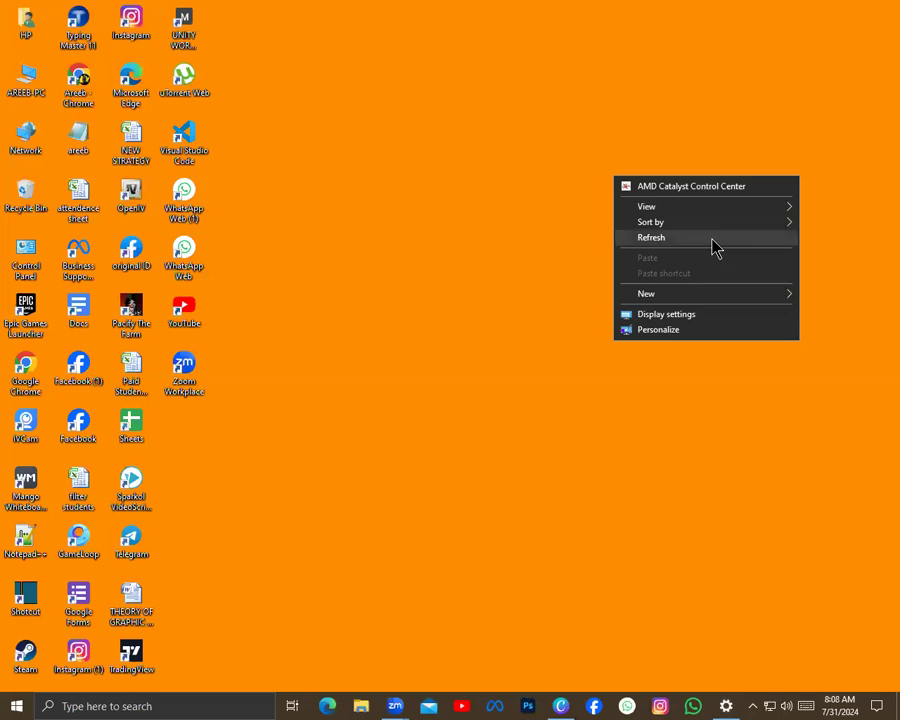
{"action": "left_click", "coordinate": [712, 240]}
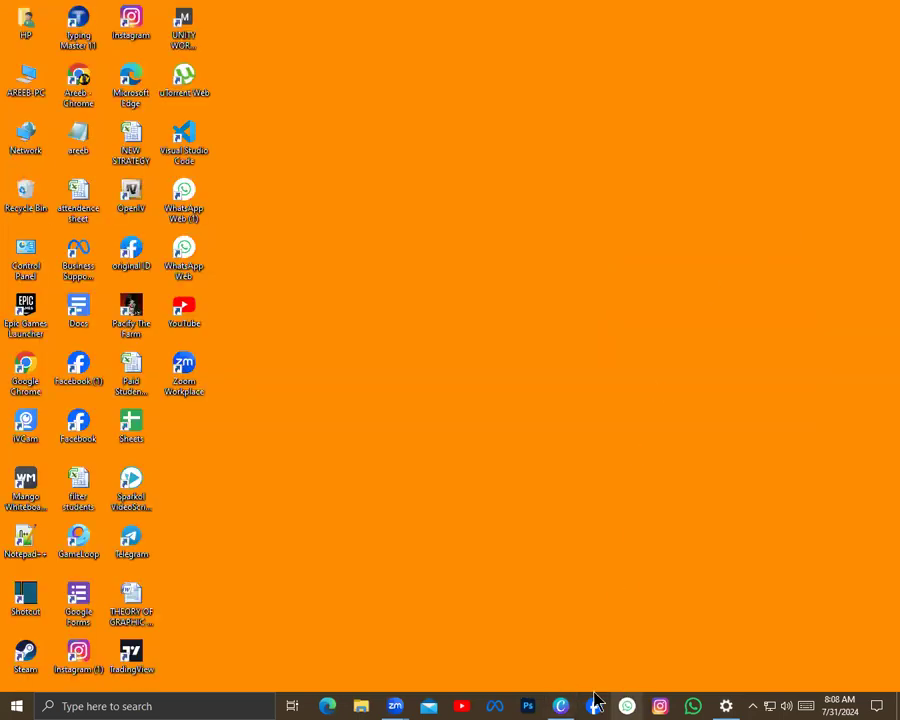
Reopen the desktop's personalization settings and switch the background type to Slideshow and back to Picture
{"action": "right_click", "coordinate": [681, 477]}
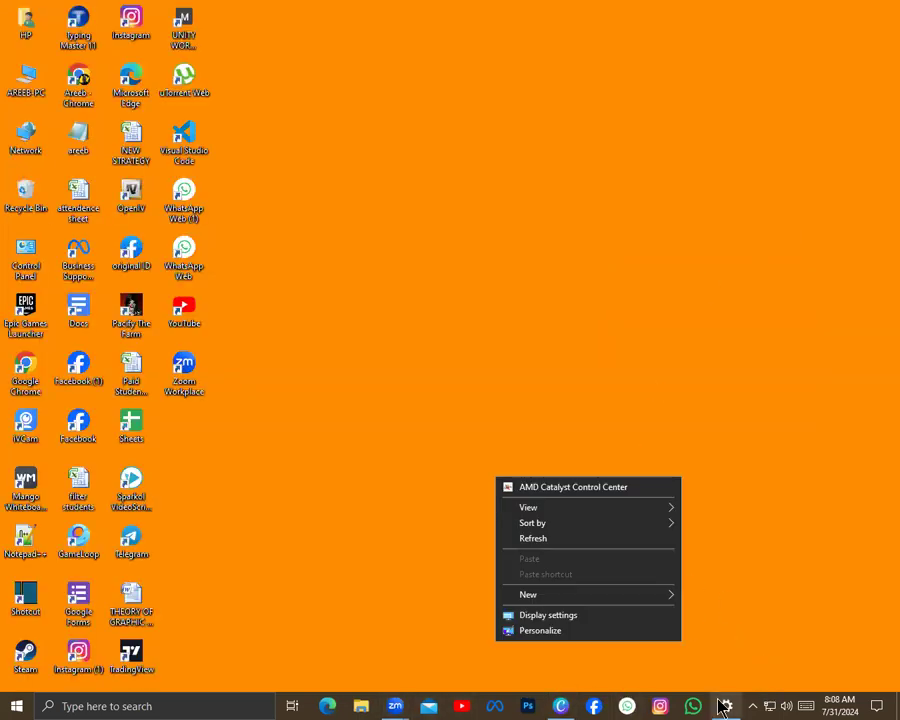
{"action": "left_click", "coordinate": [540, 628]}
{"action": "left_click", "coordinate": [367, 321]}
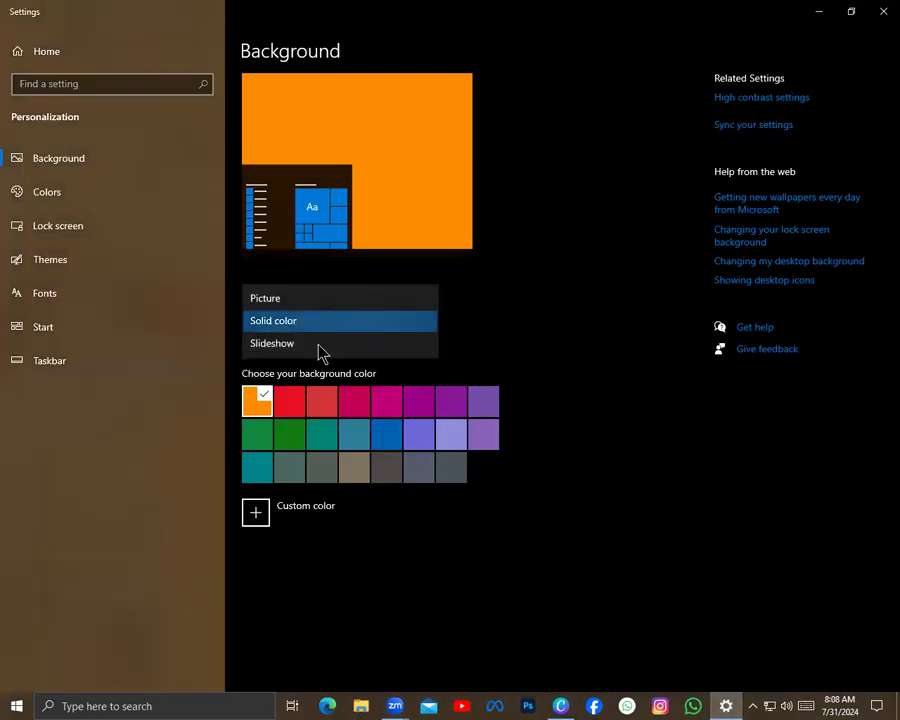
{"action": "left_click", "coordinate": [319, 352]}
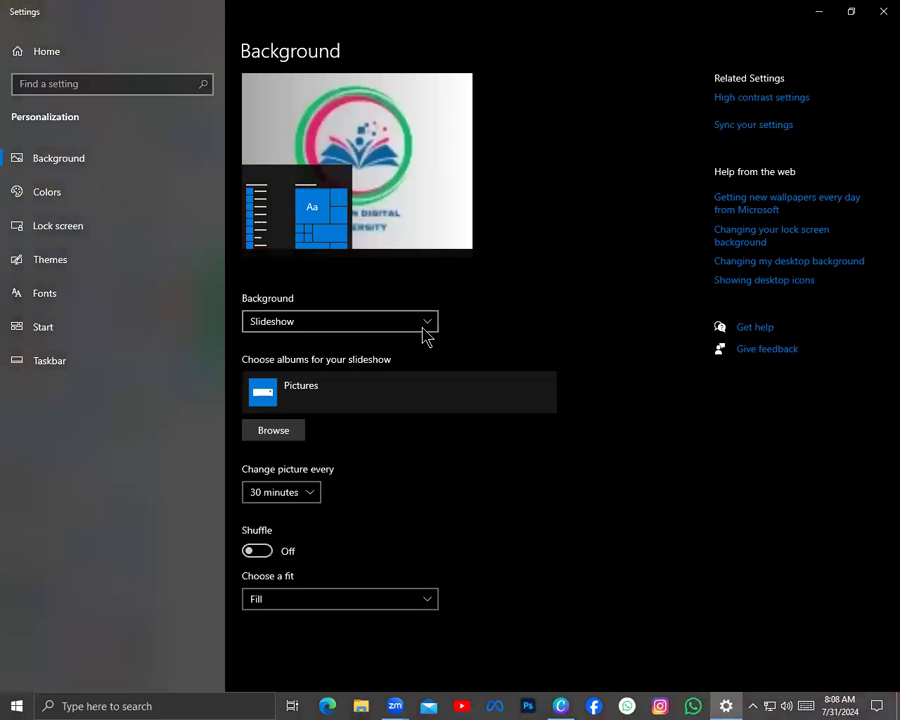
{"action": "left_click", "coordinate": [423, 328]}
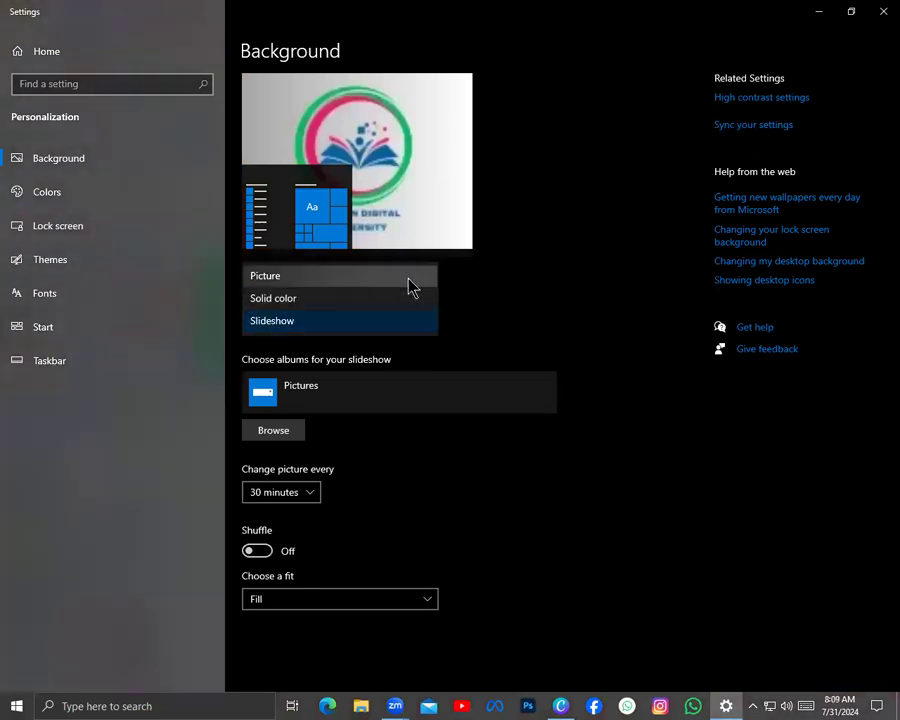
{"action": "left_click", "coordinate": [410, 286]}
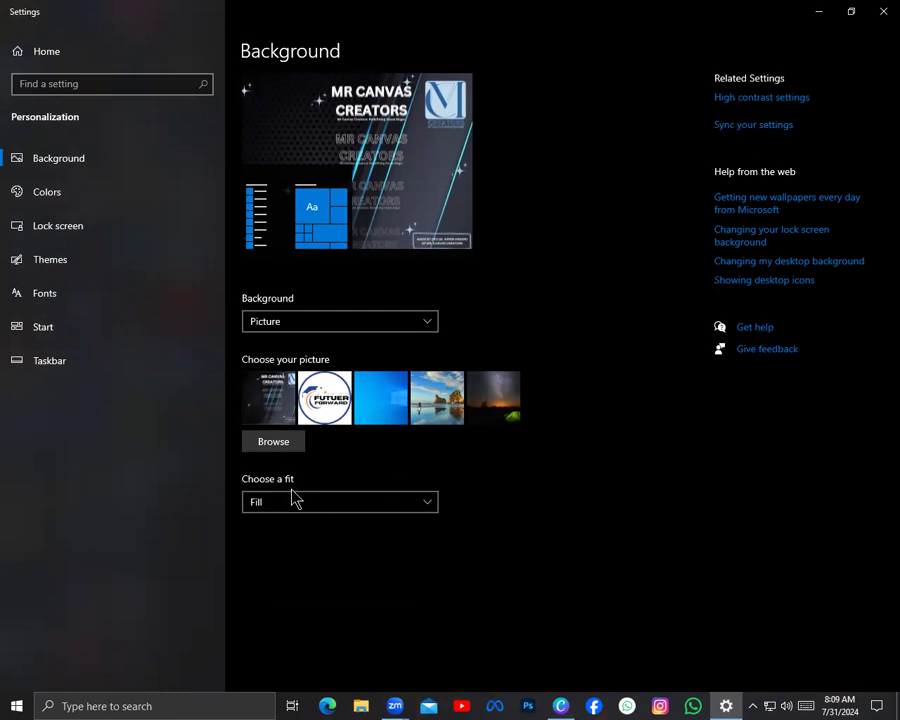
Open the Colors settings, set the color mode to Light and minimize the window to view the desktop
{"action": "left_click", "coordinate": [110, 193]}
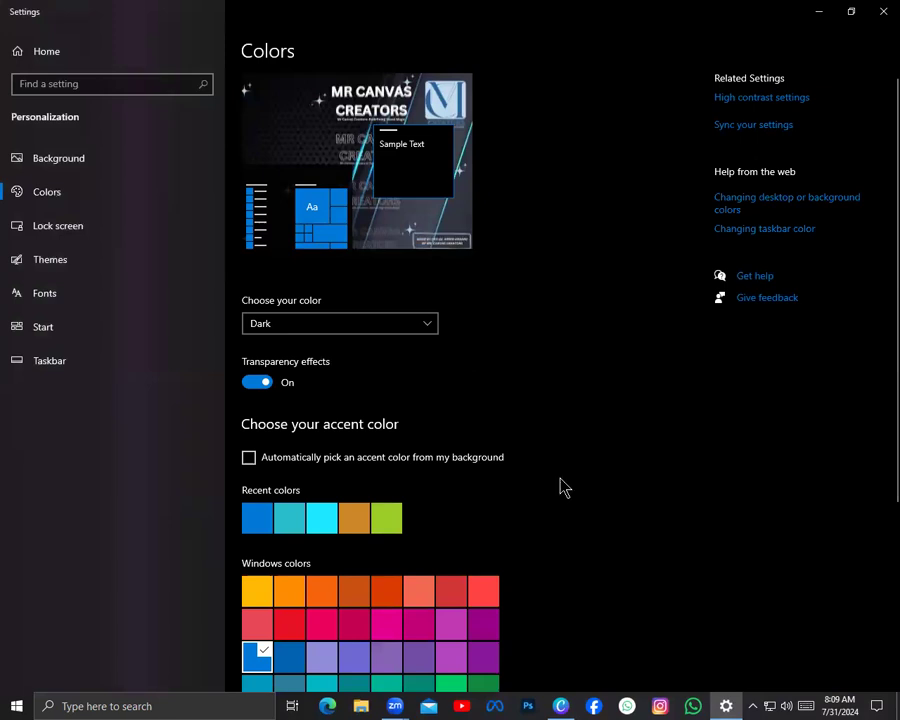
{"action": "left_click", "coordinate": [560, 704]}
{"action": "left_click", "coordinate": [560, 704]}
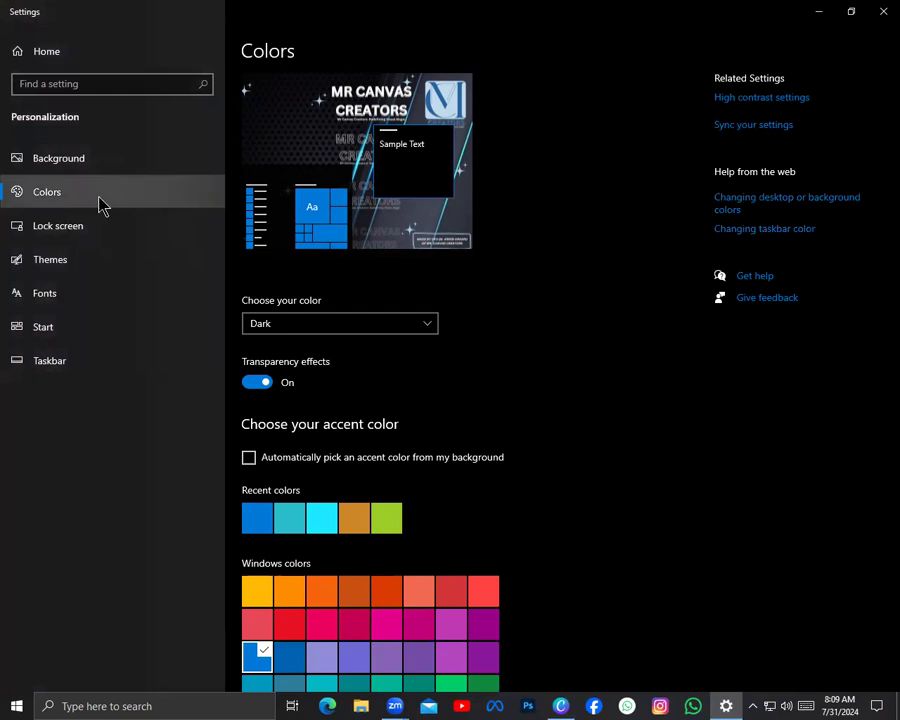
{"action": "left_click", "coordinate": [431, 325]}
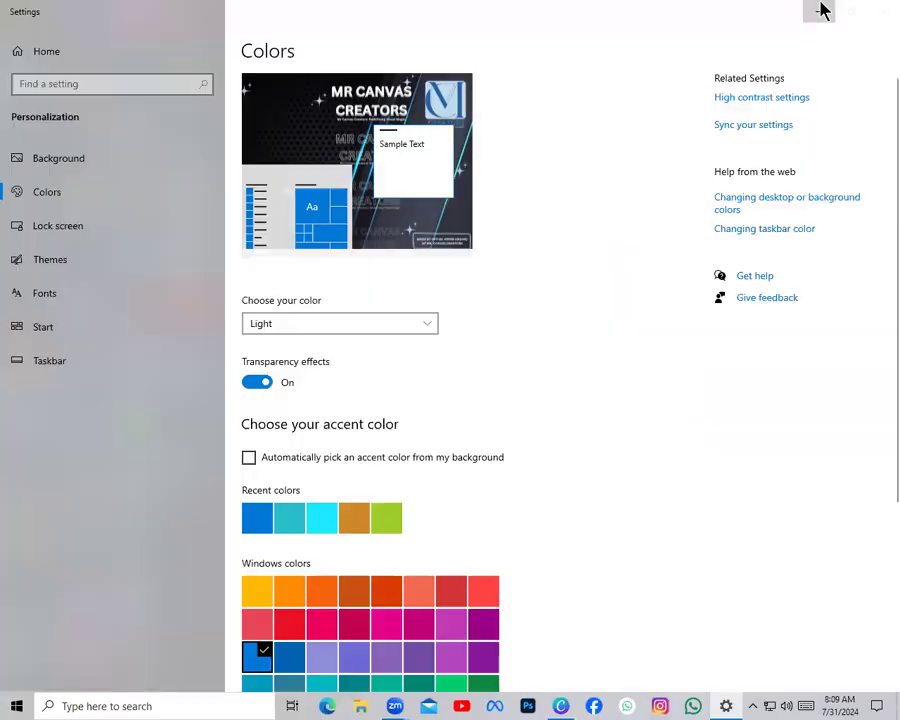
{"action": "left_click", "coordinate": [820, 5]}
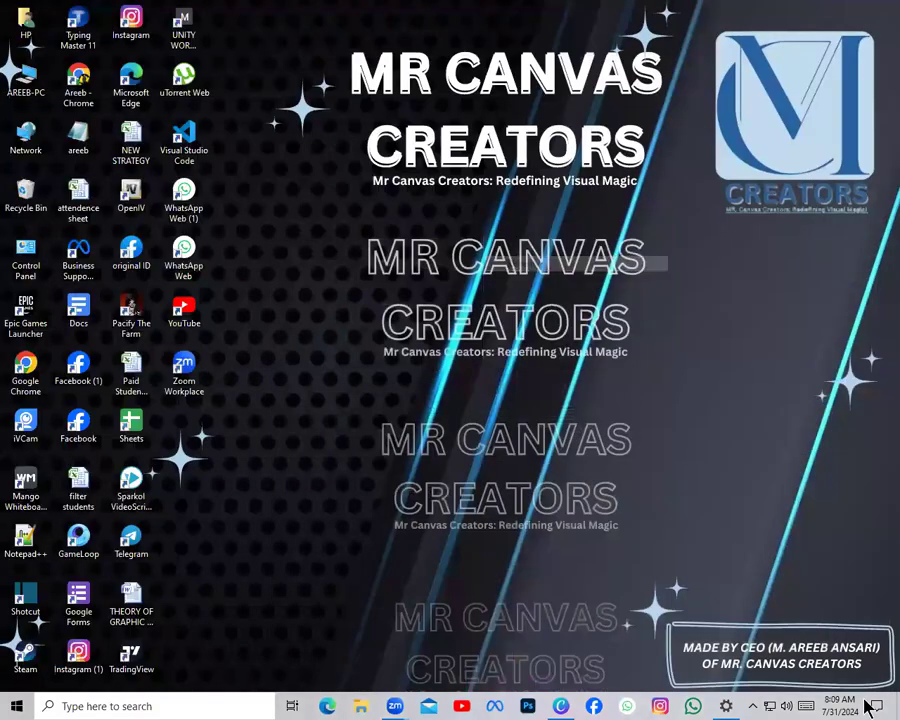
Return to the Colors settings and set the color mode to Dark
{"action": "key", "text": "alt+Tab"}
{"action": "left_click", "coordinate": [395, 331]}
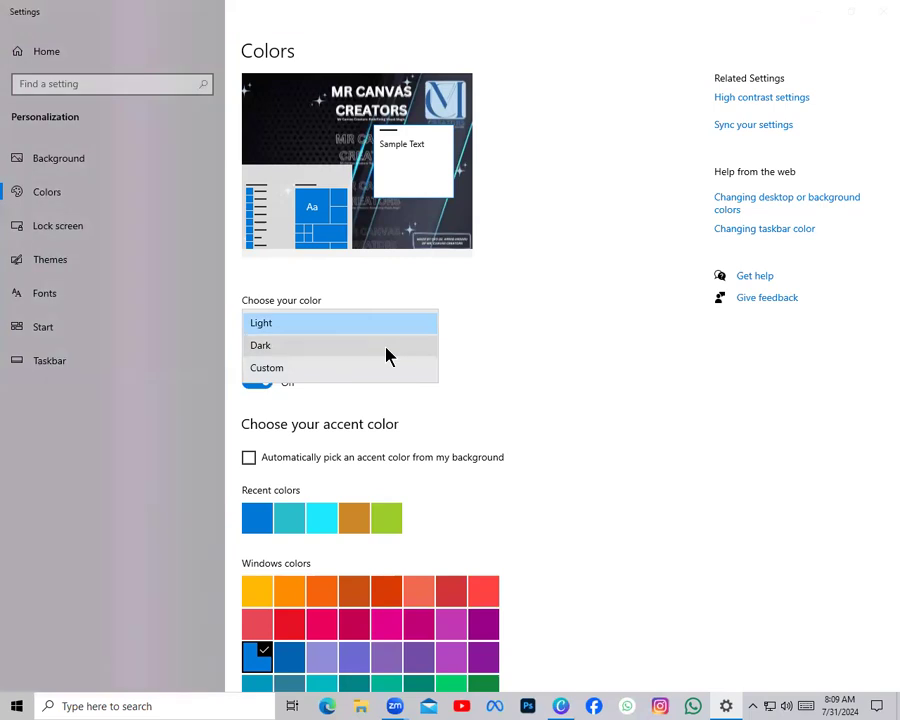
{"action": "left_click", "coordinate": [325, 356]}
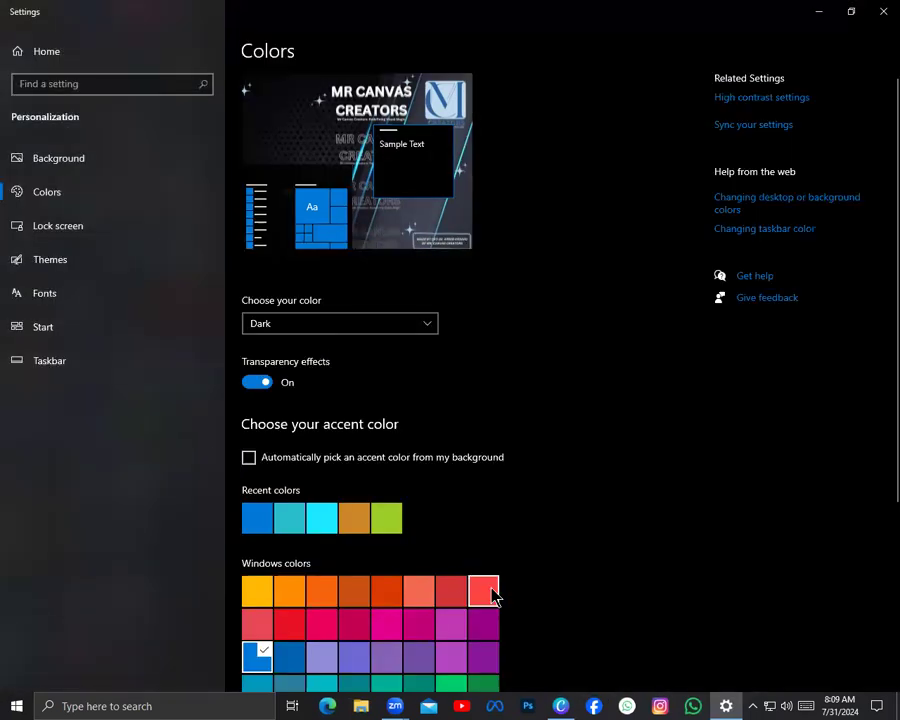
Review the available accent colors and examine how the blue accent is applied to the Start menu's tiles
{"action": "scroll", "coordinate": [446, 571], "scroll_direction": "down", "scroll_amount": 3}
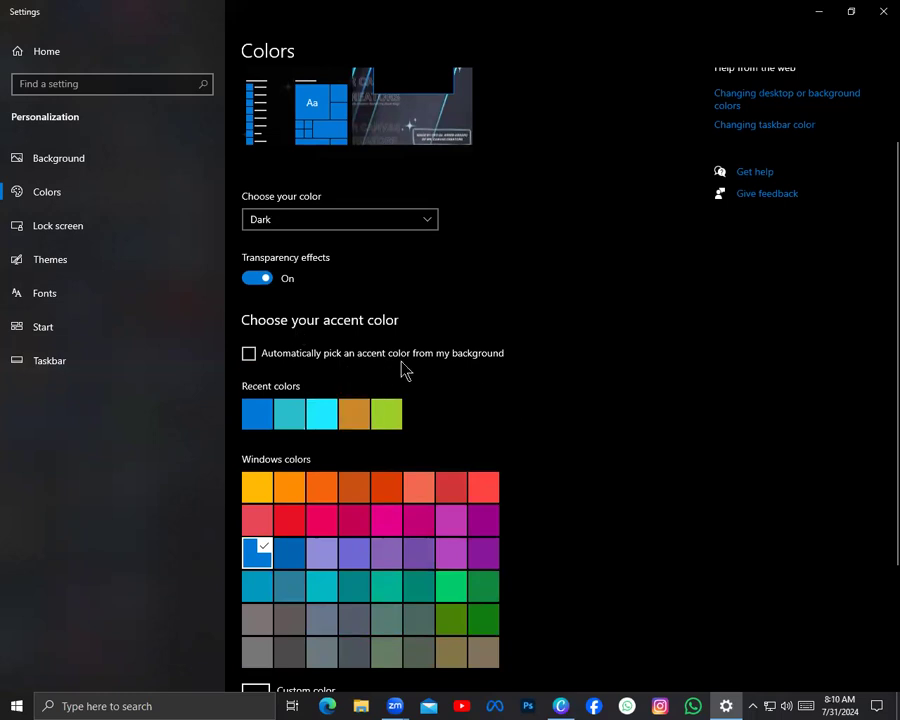
{"action": "scroll", "coordinate": [410, 401], "scroll_direction": "up", "scroll_amount": 3}
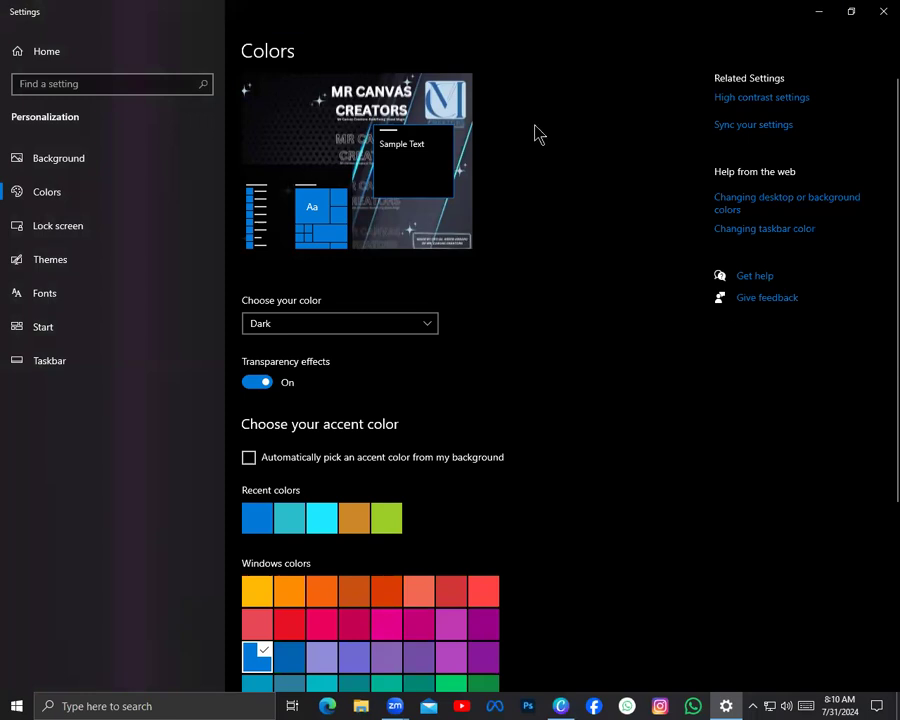
{"action": "left_click", "coordinate": [6, 704]}
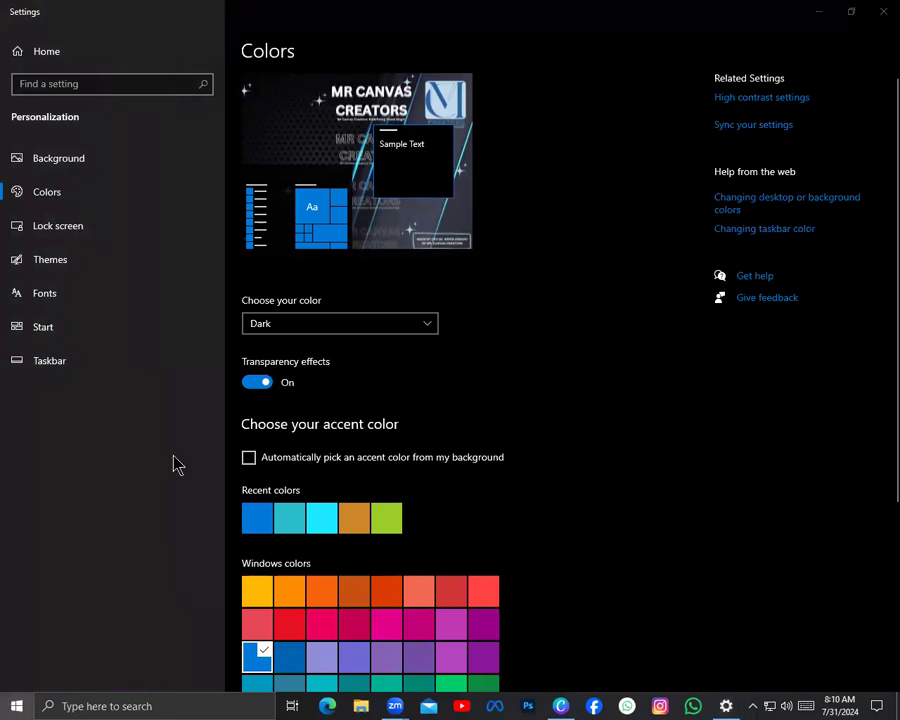
{"action": "left_click", "coordinate": [685, 284]}
{"action": "left_click", "coordinate": [4, 702]}
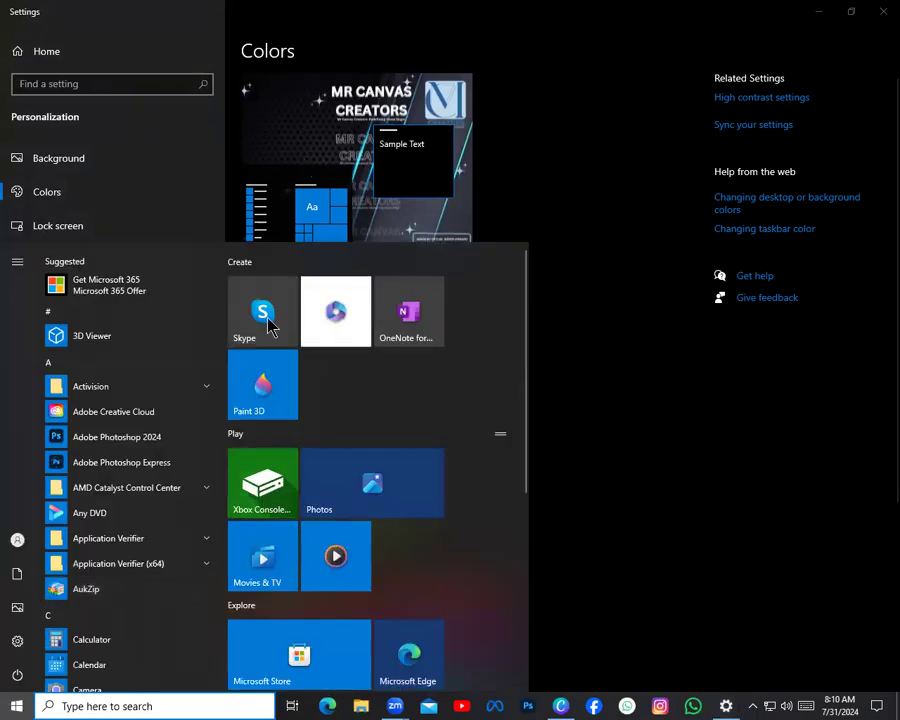
{"action": "scroll", "coordinate": [267, 320], "scroll_direction": "down", "scroll_amount": 3}
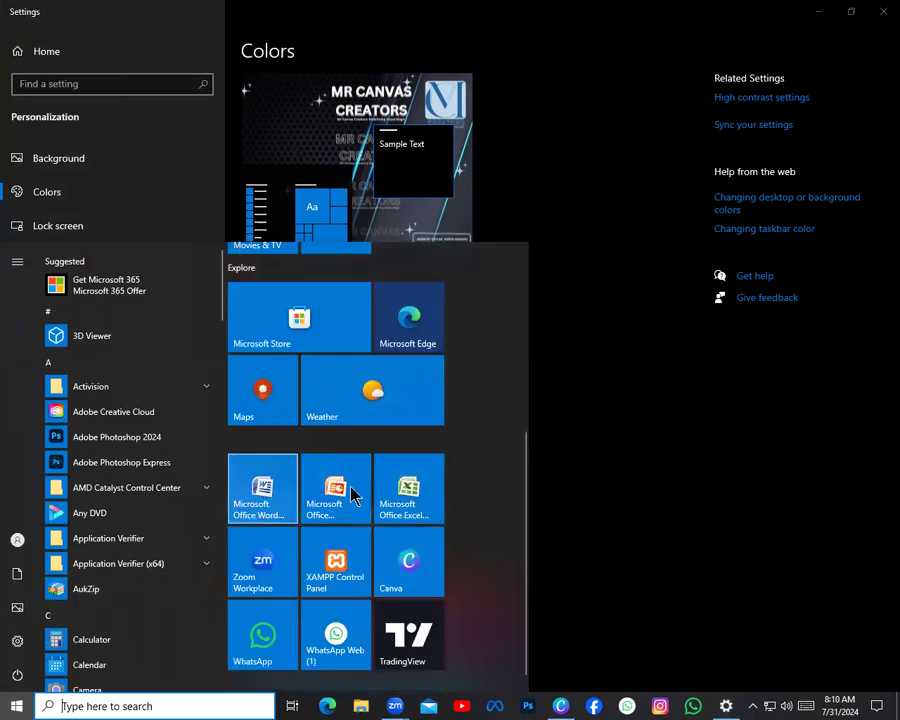
{"action": "left_click", "coordinate": [590, 452]}
Set the accent color to the first yellow Windows color and check it on the Start menu's icons and tiles
{"action": "scroll", "coordinate": [300, 500], "scroll_direction": "down", "scroll_amount": 2}
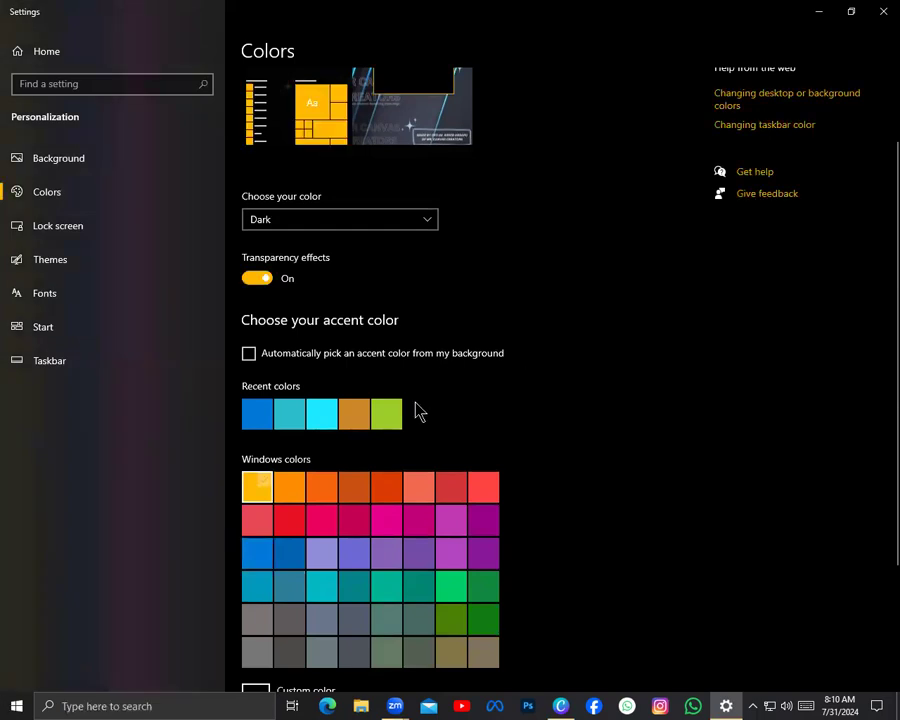
{"action": "key", "text": "super"}
{"action": "scroll", "coordinate": [424, 372], "scroll_direction": "down", "scroll_amount": 5}
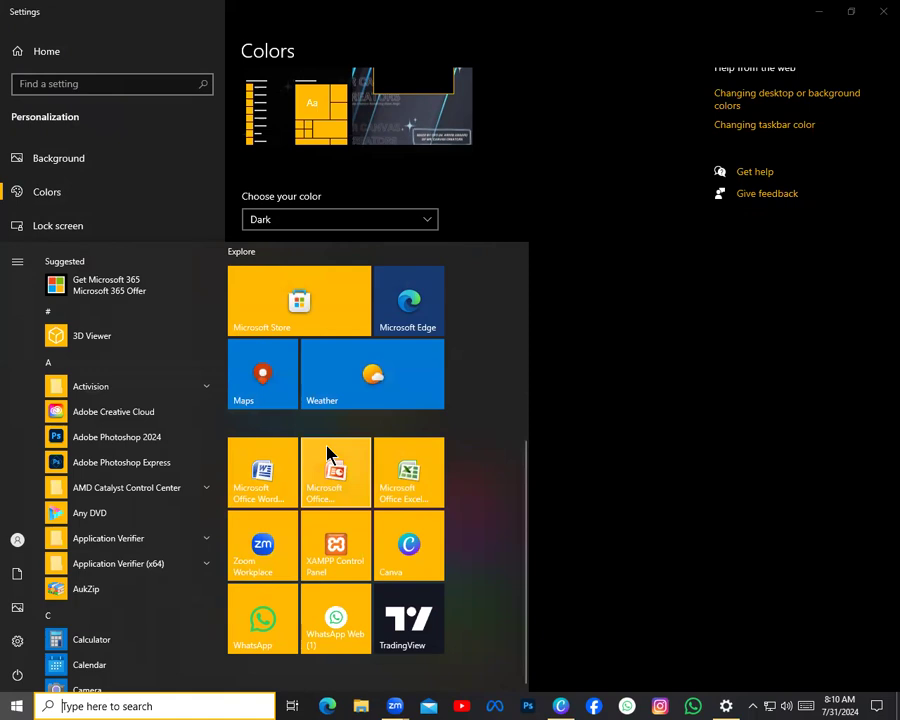
{"action": "scroll", "coordinate": [141, 484], "scroll_direction": "down", "scroll_amount": 10}
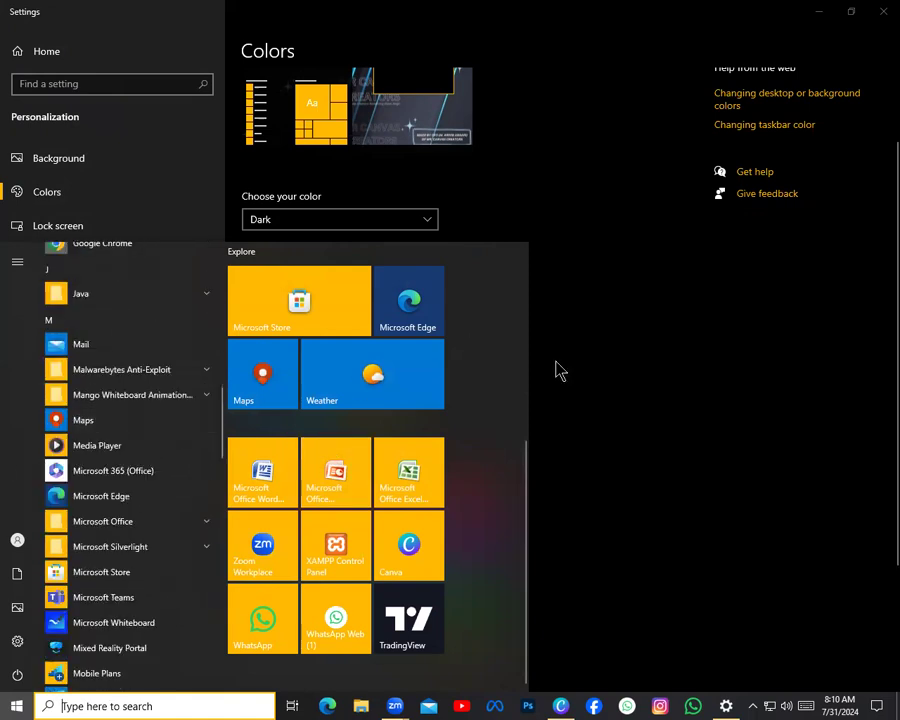
{"action": "left_click", "coordinate": [612, 394]}
Try orange as the accent color and restore blue from the recent colors
{"action": "scroll", "coordinate": [274, 440], "scroll_direction": "down", "scroll_amount": 2}
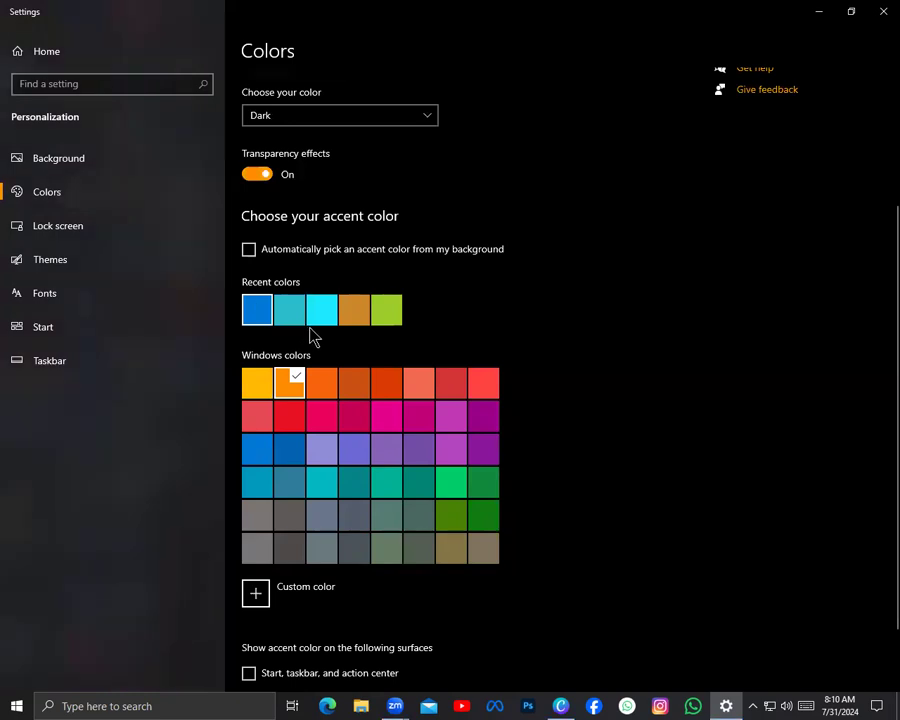
{"action": "scroll", "coordinate": [313, 337], "scroll_direction": "up", "scroll_amount": 2}
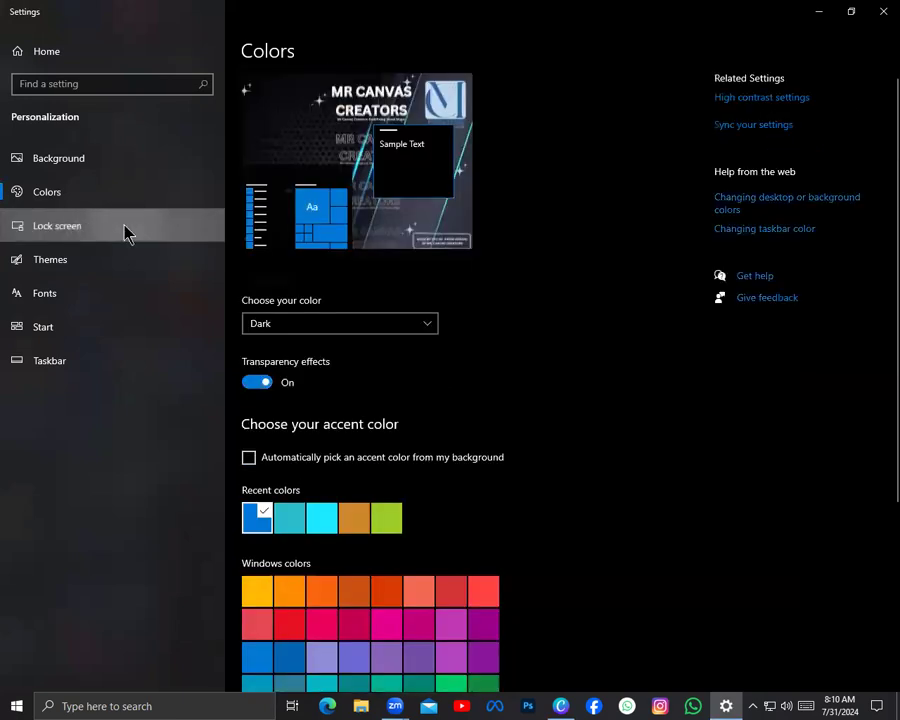
Open the Lock screen settings and review the background types, keeping Picture selected
{"action": "left_click", "coordinate": [125, 230]}
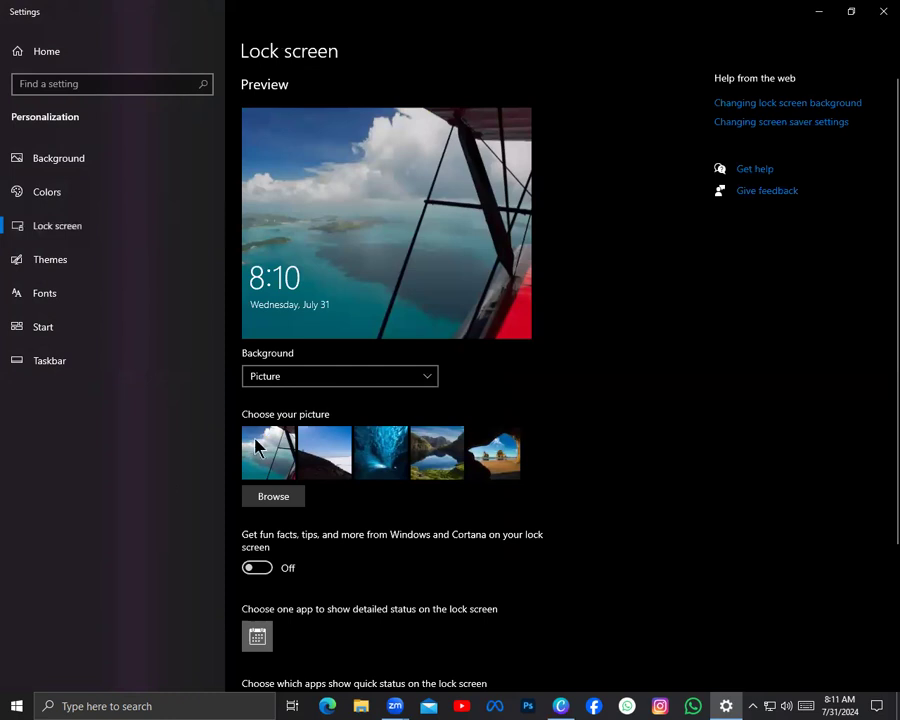
{"action": "left_click", "coordinate": [394, 381]}
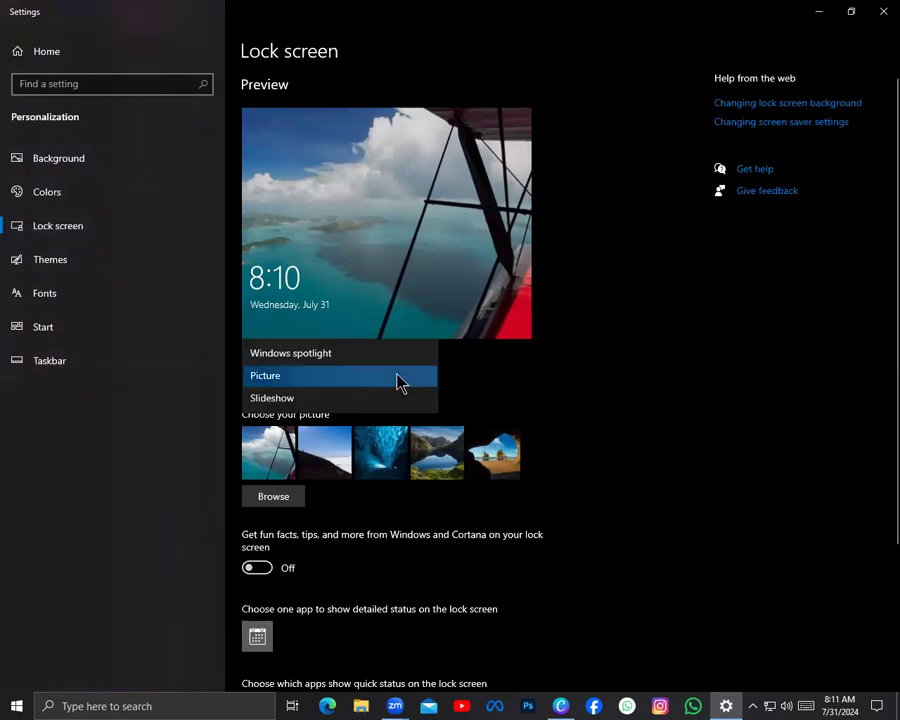
{"action": "left_click", "coordinate": [342, 377]}
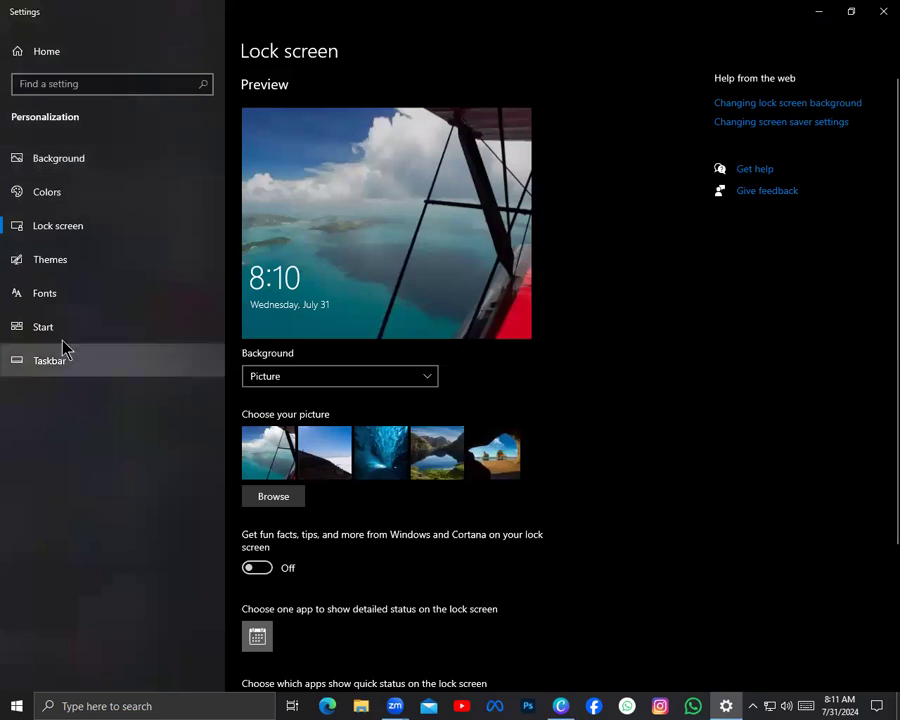
Open the Themes settings and look through the current theme's components and the available themes
{"action": "left_click", "coordinate": [143, 258]}
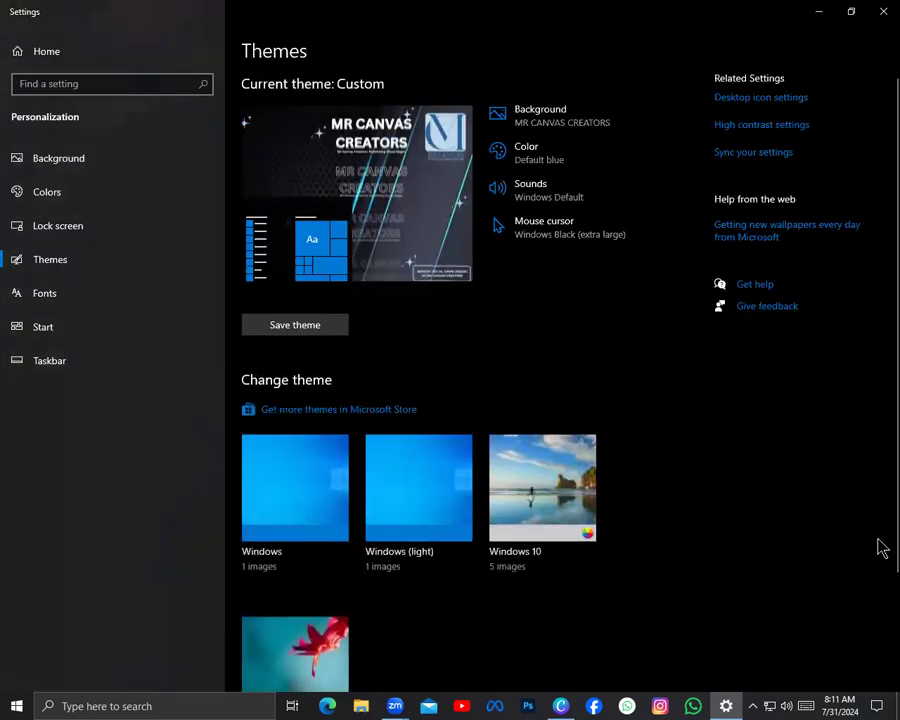
{"action": "scroll", "coordinate": [610, 343], "scroll_direction": "down", "scroll_amount": 3}
{"action": "scroll", "coordinate": [618, 400], "scroll_direction": "up", "scroll_amount": 3}
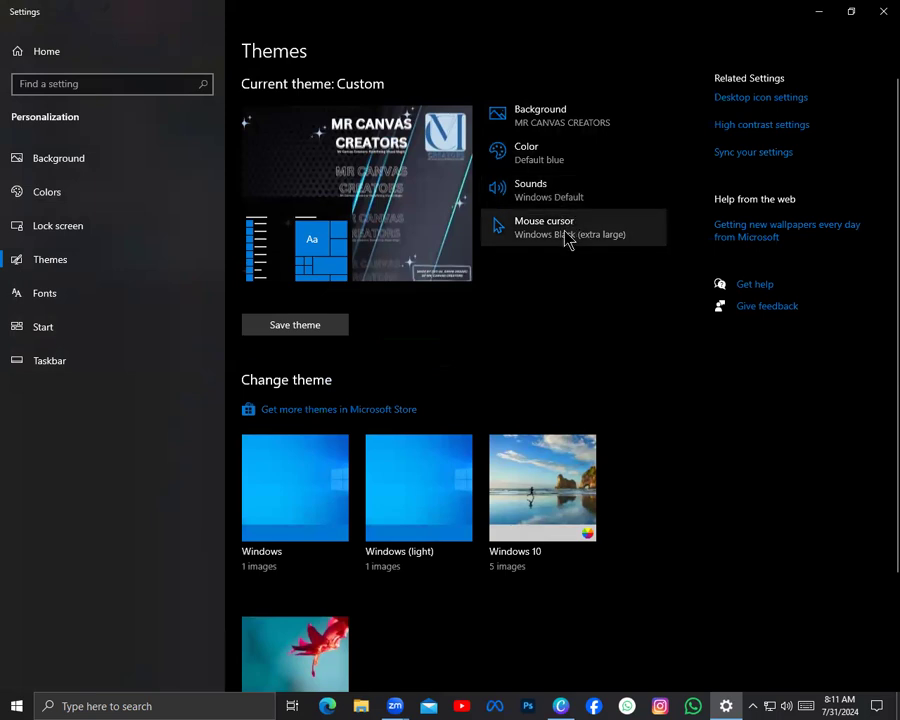
Review the desktop icon settings, leave the Computer icon enabled and accept the dialog
{"action": "left_click", "coordinate": [790, 104]}
{"action": "left_click", "coordinate": [50, 86]}
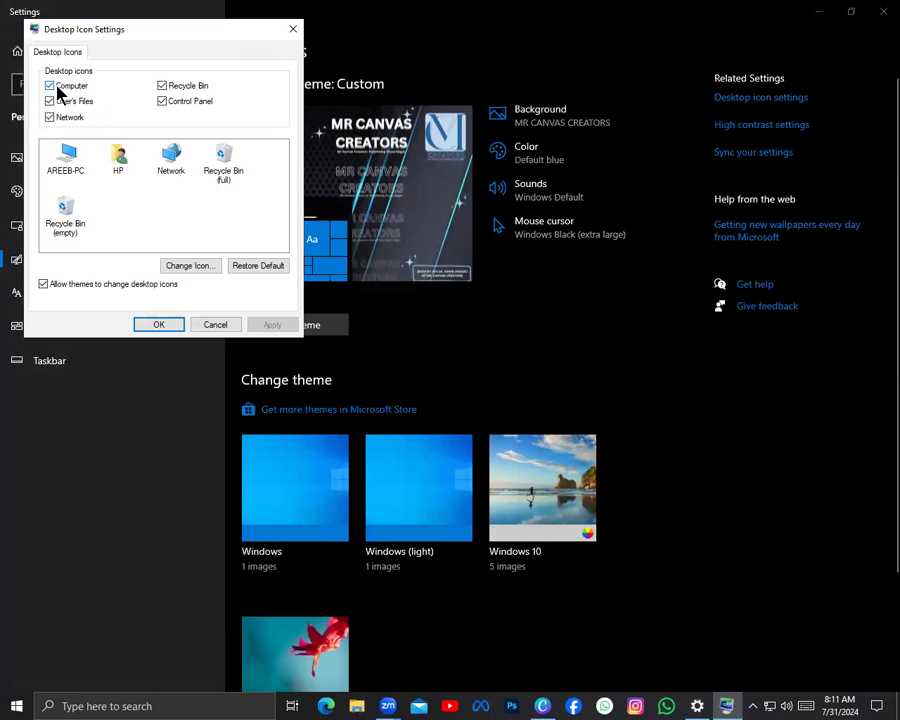
{"action": "left_click", "coordinate": [157, 326]}
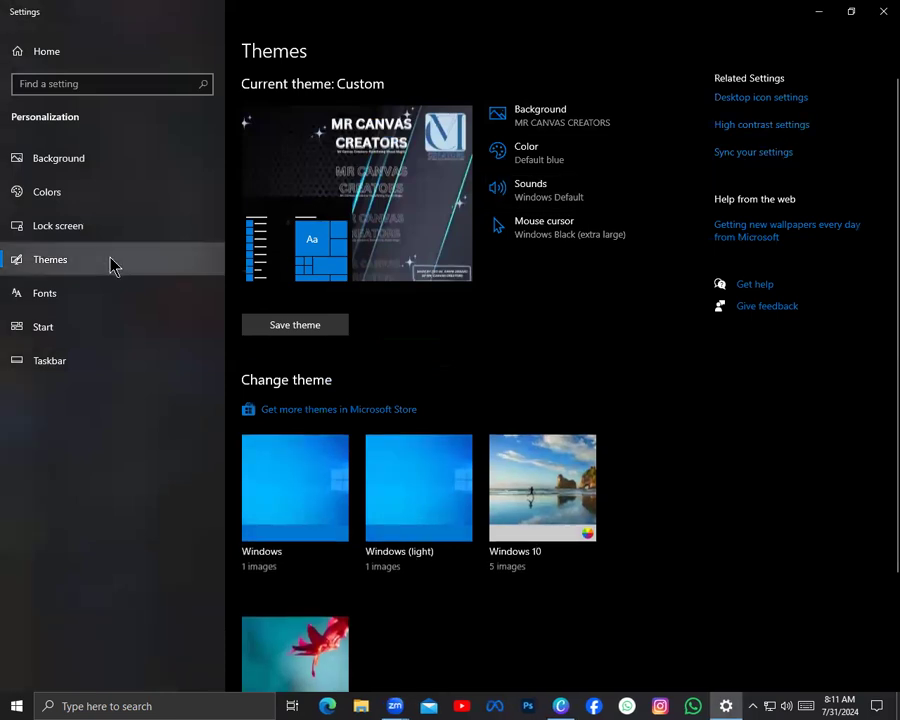
Open the Fonts settings and browse the available fonts
{"action": "left_click", "coordinate": [105, 298]}
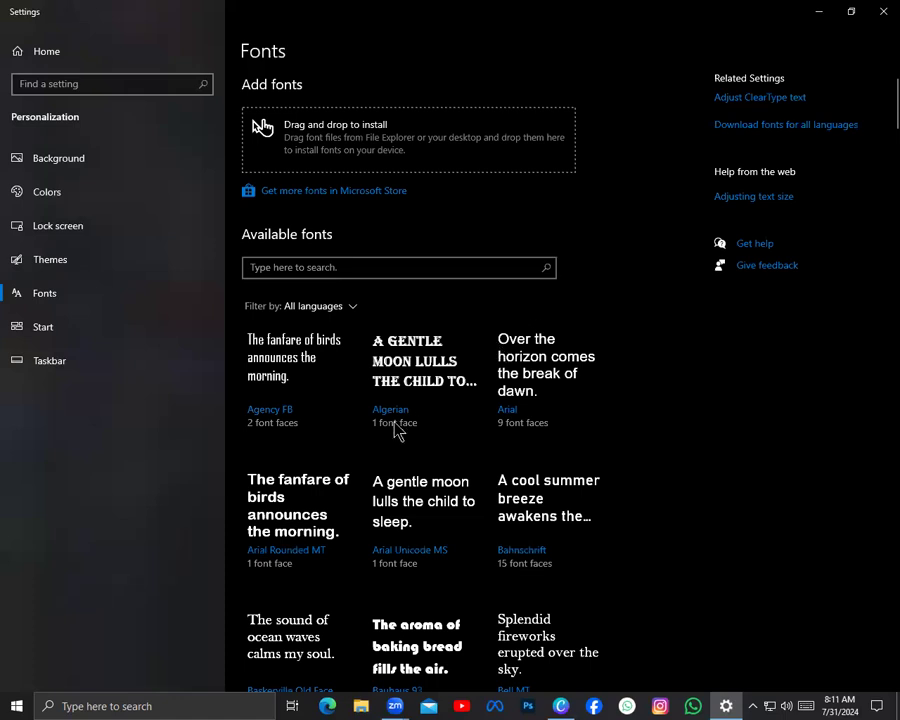
{"action": "scroll", "coordinate": [448, 416], "scroll_direction": "down", "scroll_amount": 5}
{"action": "scroll", "coordinate": [447, 415], "scroll_direction": "up", "scroll_amount": 6}
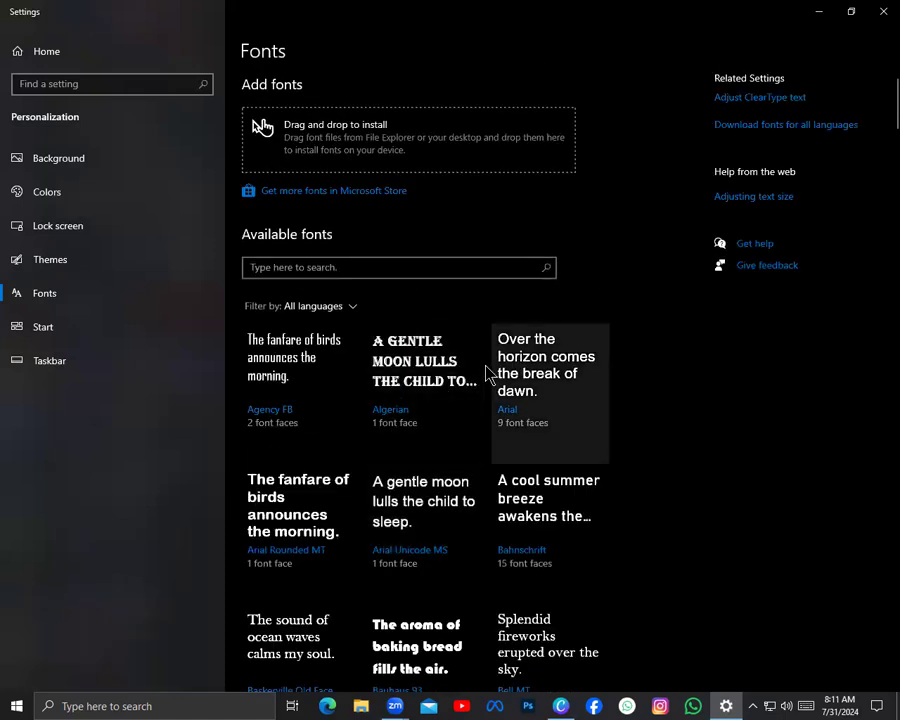
{"action": "scroll", "coordinate": [508, 404], "scroll_direction": "down", "scroll_amount": 3}
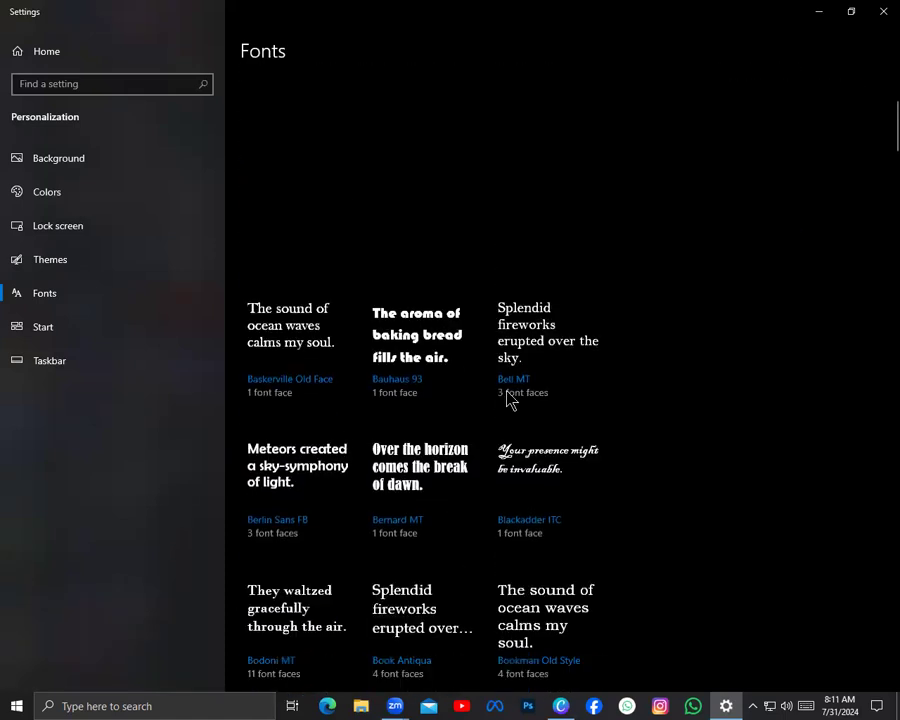
{"action": "scroll", "coordinate": [510, 400], "scroll_direction": "up", "scroll_amount": 3}
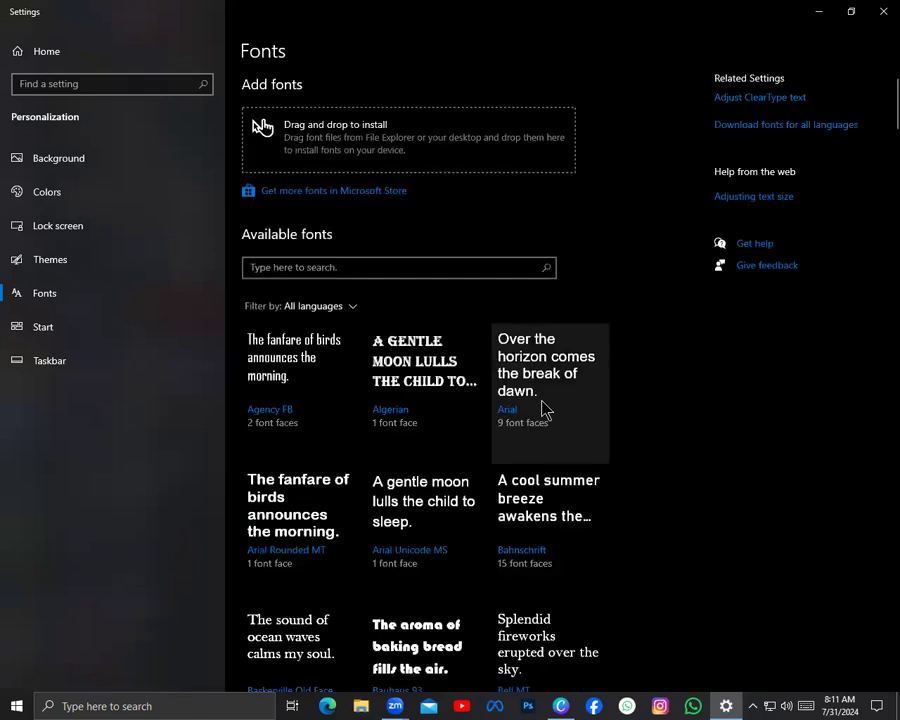
{"action": "scroll", "coordinate": [582, 420], "scroll_direction": "down", "scroll_amount": 5}
{"action": "scroll", "coordinate": [676, 410], "scroll_direction": "down", "scroll_amount": 4}
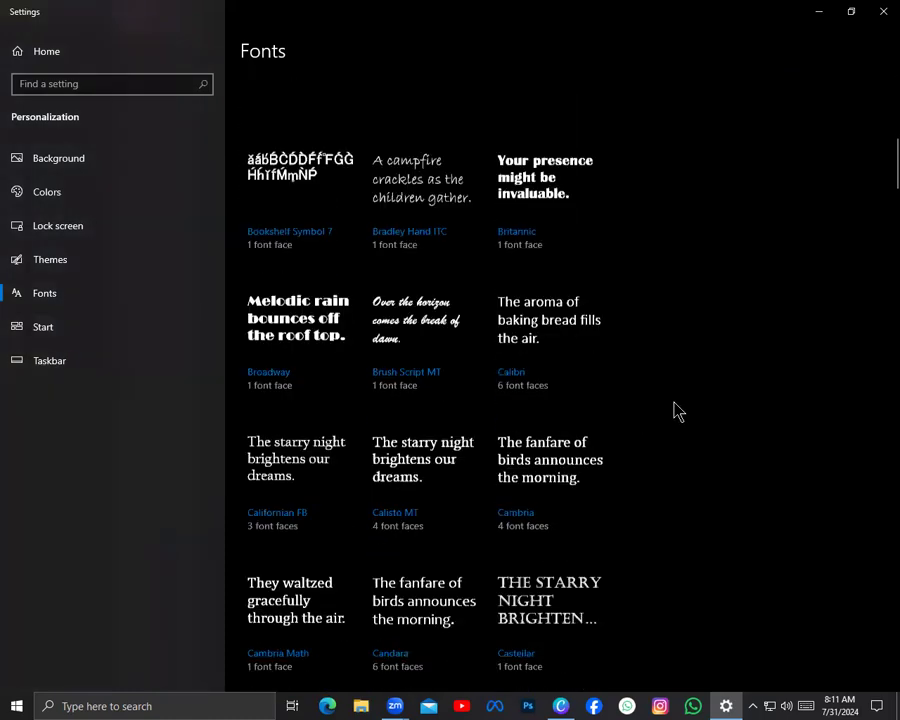
Look further through the available fonts and open the Start personalization settings
{"action": "scroll", "coordinate": [682, 405], "scroll_direction": "down", "scroll_amount": 1}
{"action": "scroll", "coordinate": [660, 435], "scroll_direction": "down", "scroll_amount": 5}
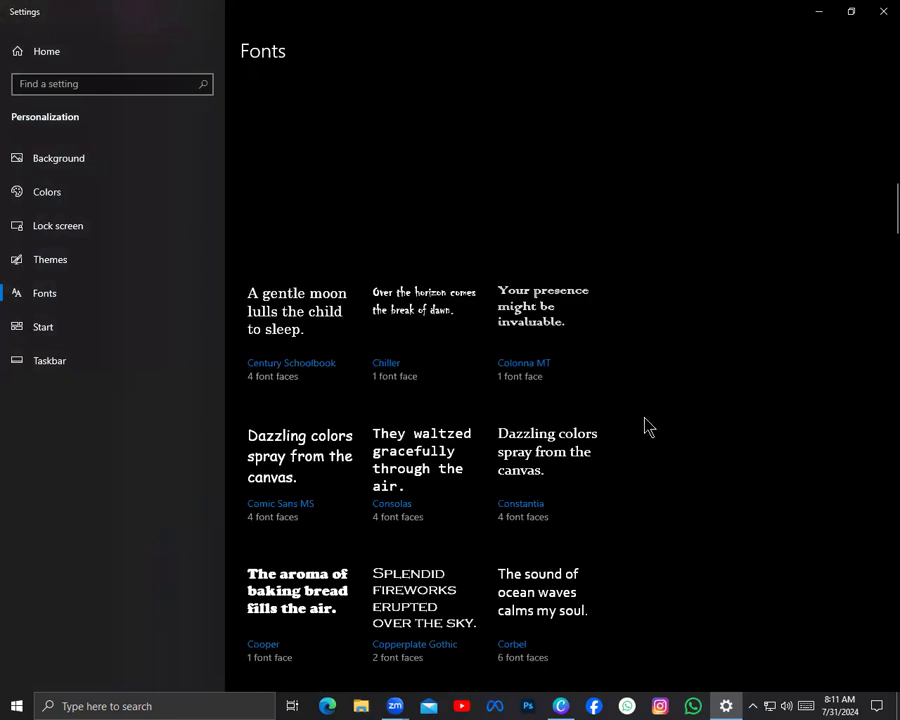
{"action": "left_click", "coordinate": [10, 300]}
{"action": "left_click", "coordinate": [93, 334]}
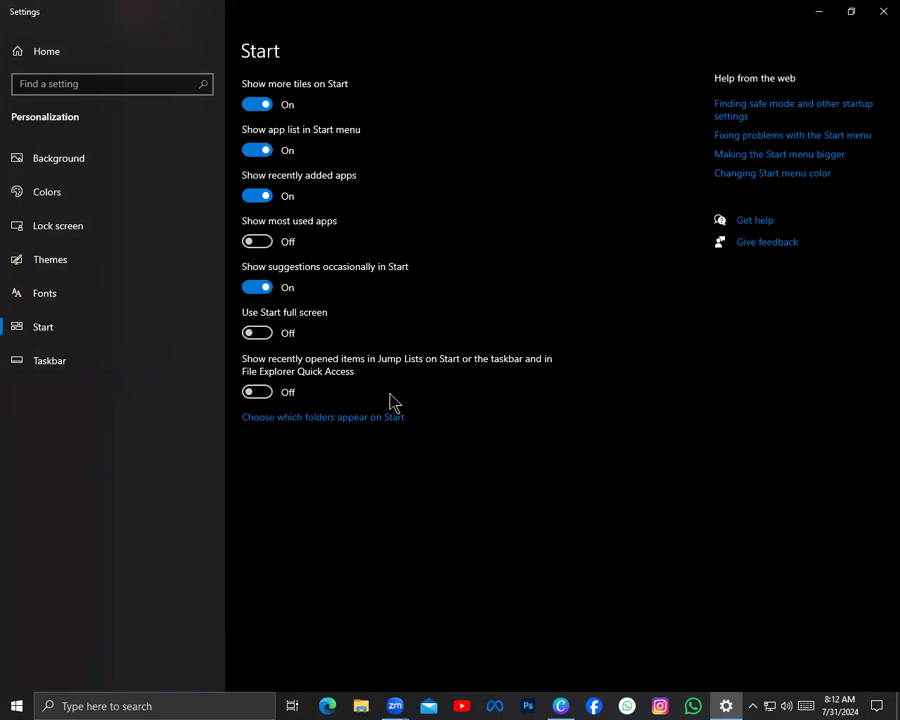
Turn off the app list in the Start menu and check the menu's pinned tiles and All apps views
{"action": "left_click", "coordinate": [280, 150]}
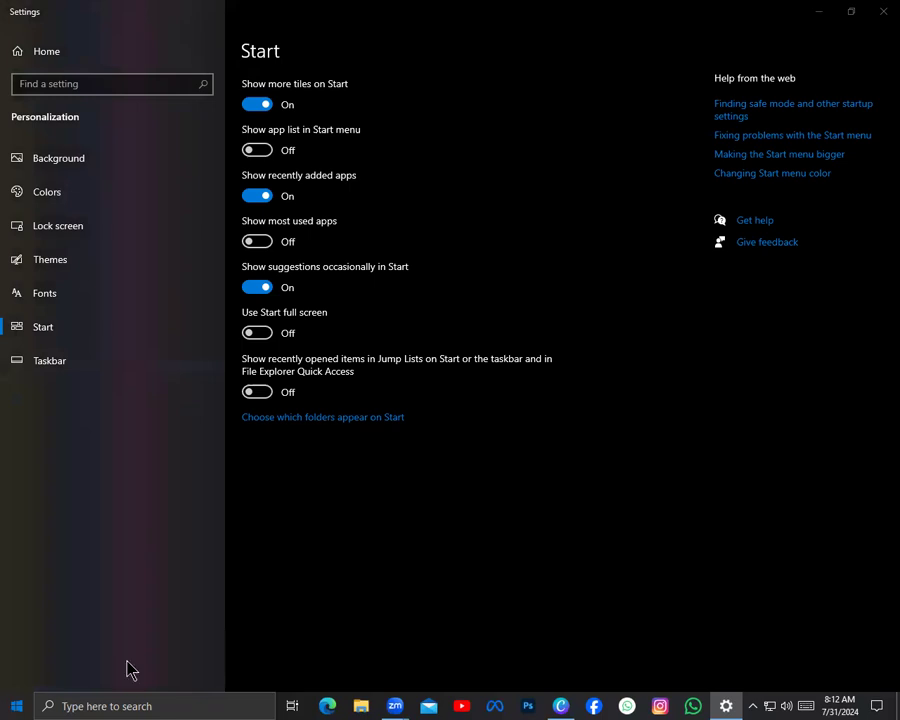
{"action": "key", "text": "super"}
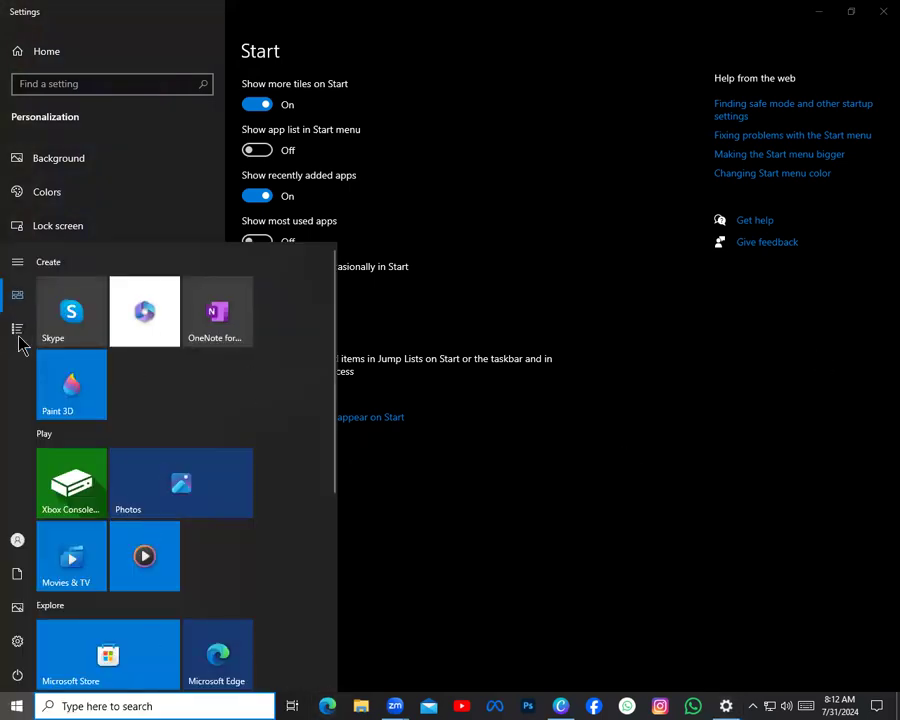
{"action": "mouse_move", "coordinate": [18, 296]}
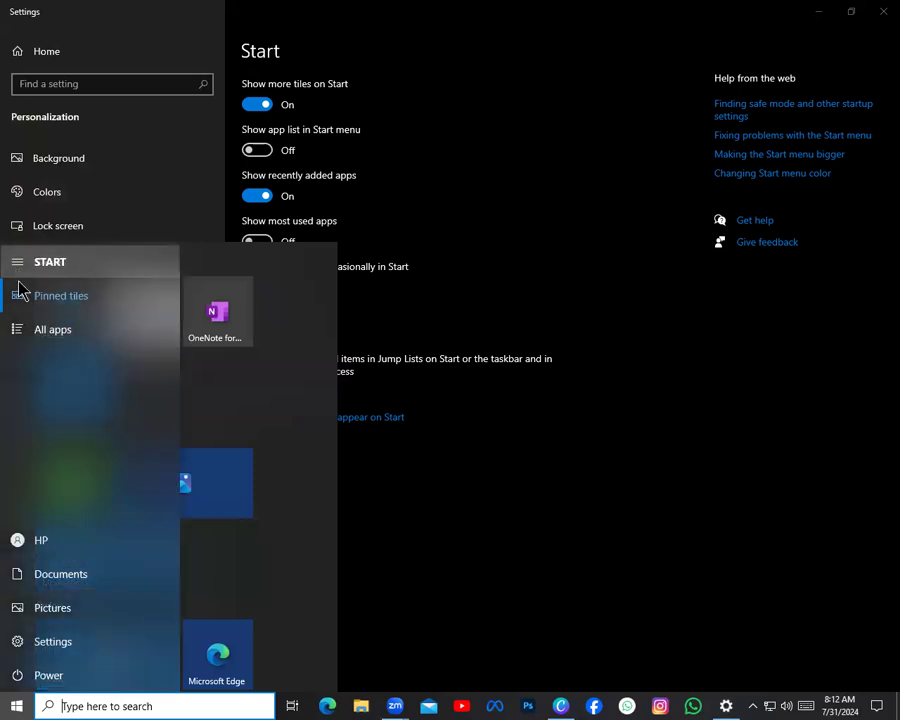
{"action": "left_click", "coordinate": [22, 331]}
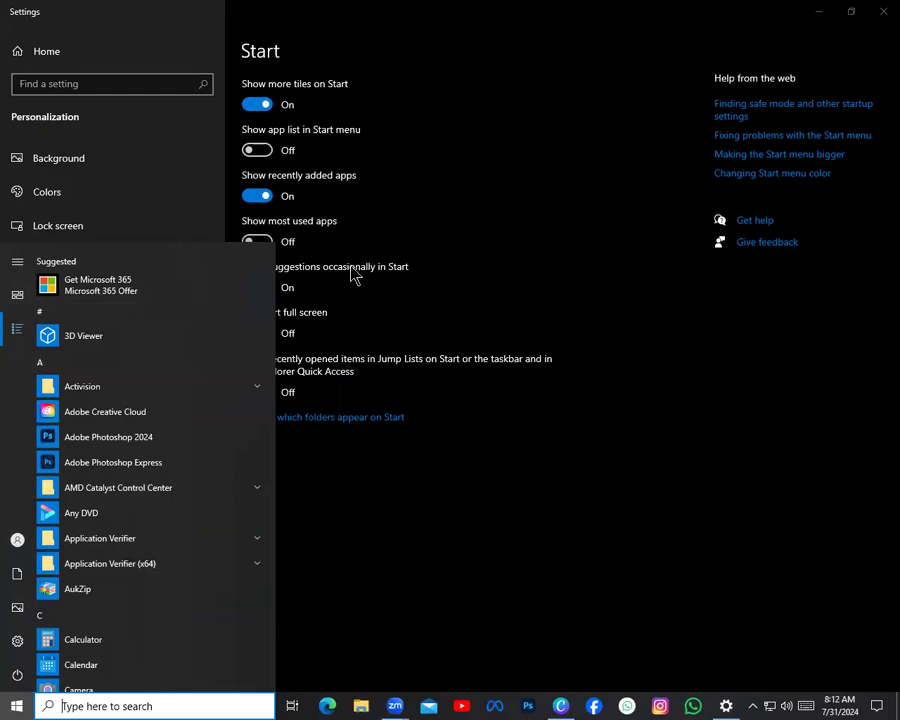
Turn the Start menu's app list back on and check the menu's layout
{"action": "left_click", "coordinate": [256, 150]}
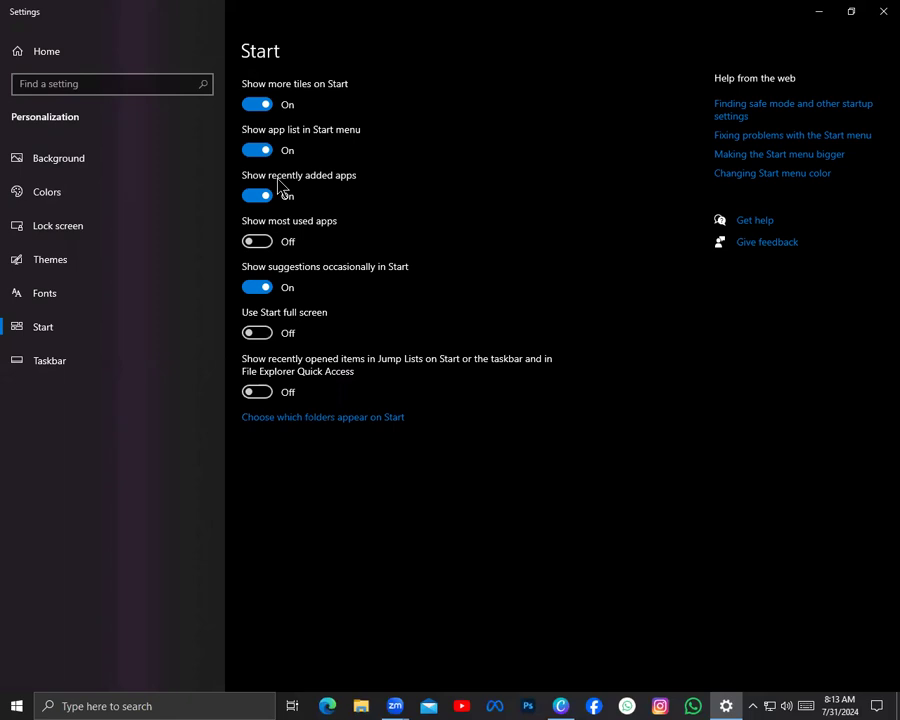
{"action": "left_click", "coordinate": [4, 703]}
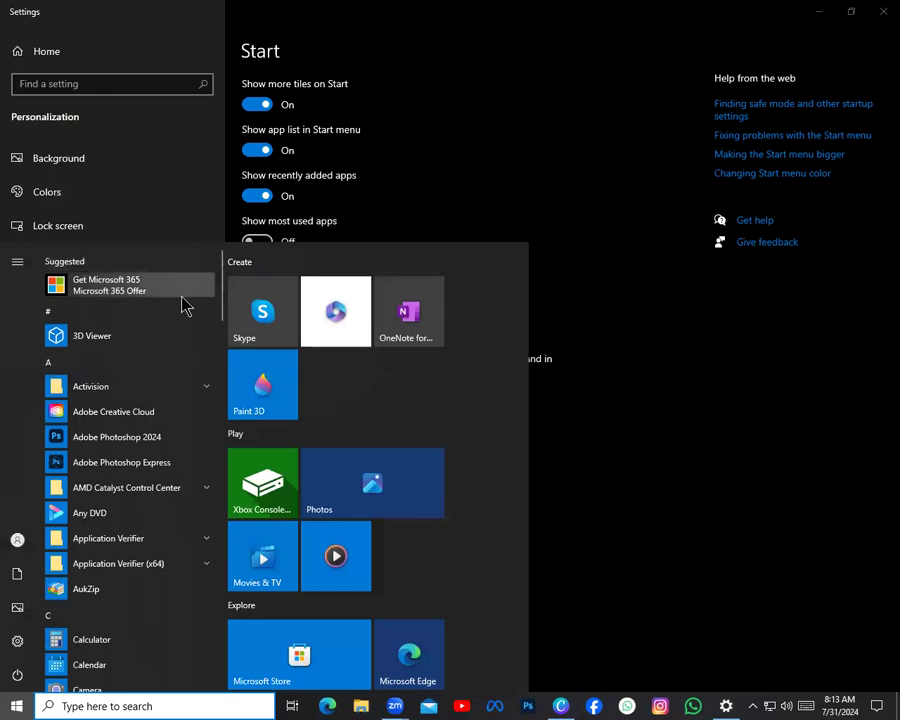
{"action": "left_click", "coordinate": [770, 197]}
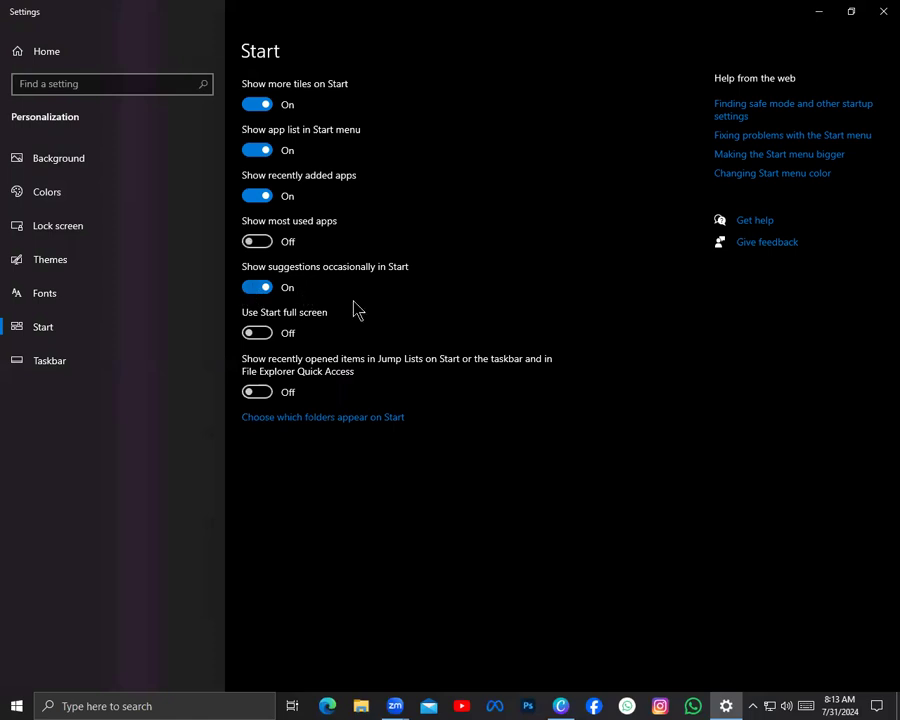
Turn on full-screen Start, preview the full-screen menu, and turn the option off again
{"action": "left_click", "coordinate": [262, 334]}
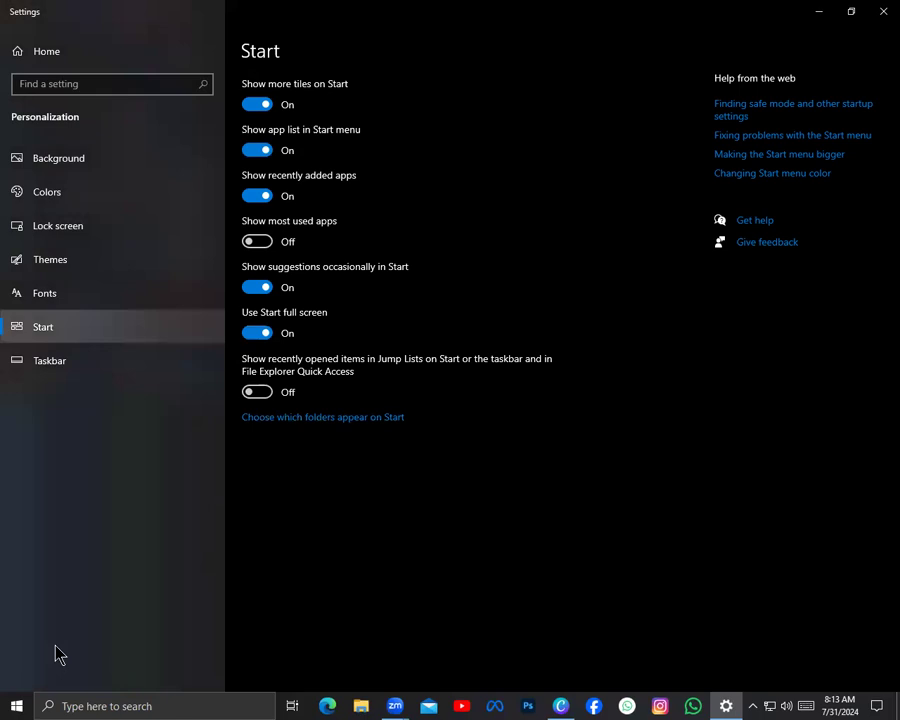
{"action": "left_click", "coordinate": [8, 705]}
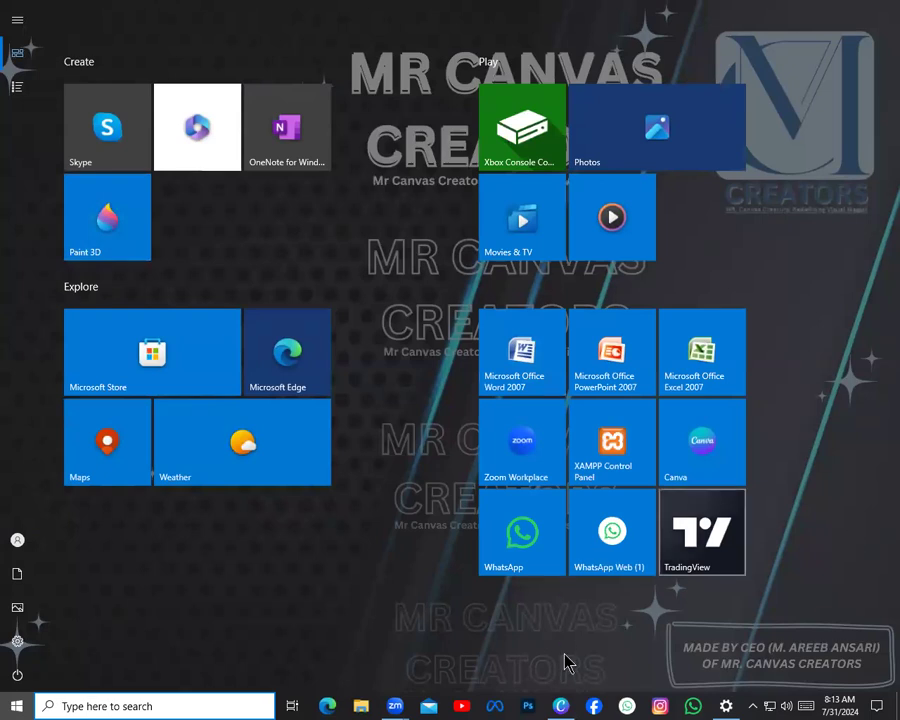
{"action": "left_click", "coordinate": [6, 699]}
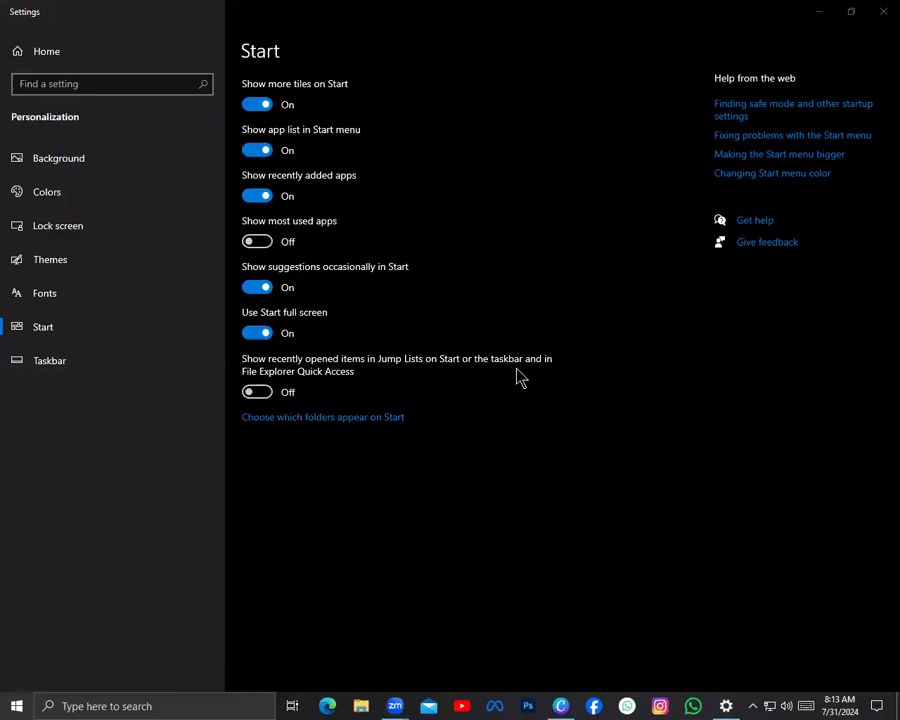
{"action": "left_click", "coordinate": [258, 336]}
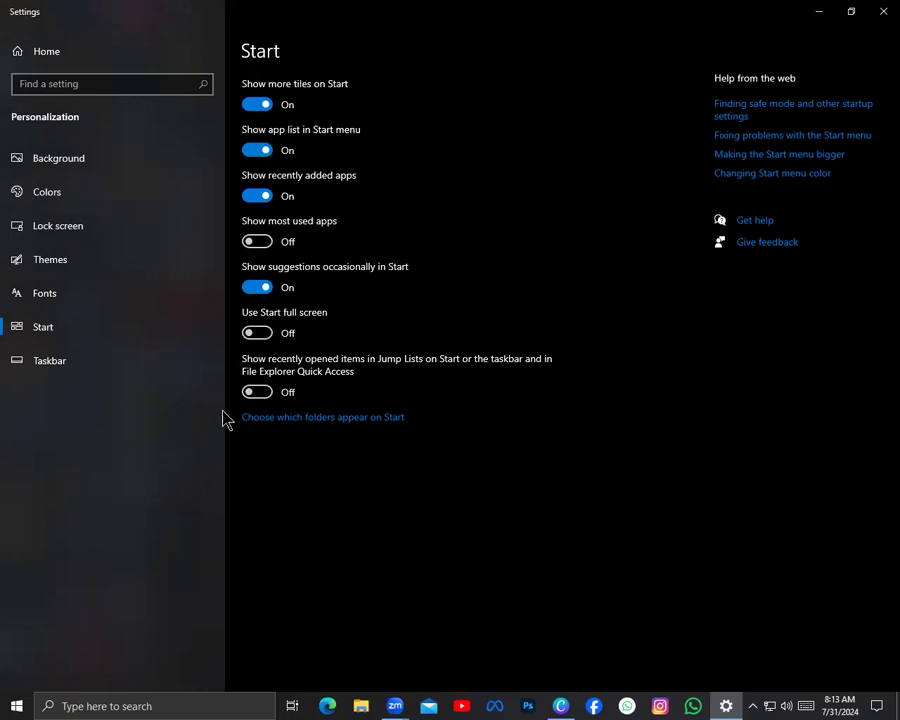
Open the Taskbar settings and switch the taskbar lock on and back off
{"action": "left_click", "coordinate": [57, 370]}
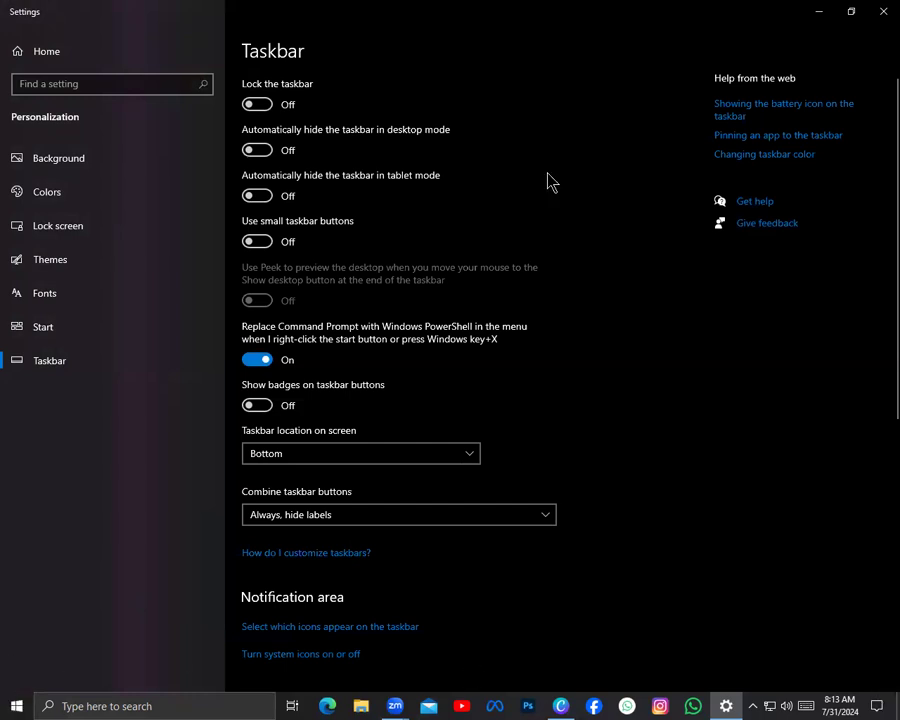
{"action": "left_click", "coordinate": [265, 105]}
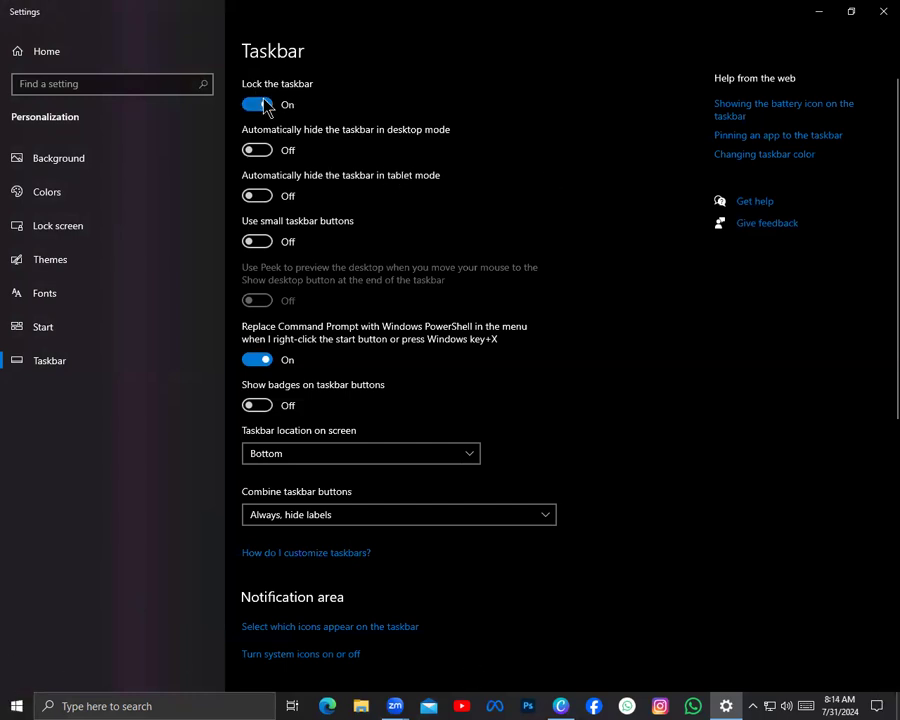
{"action": "left_click", "coordinate": [266, 105]}
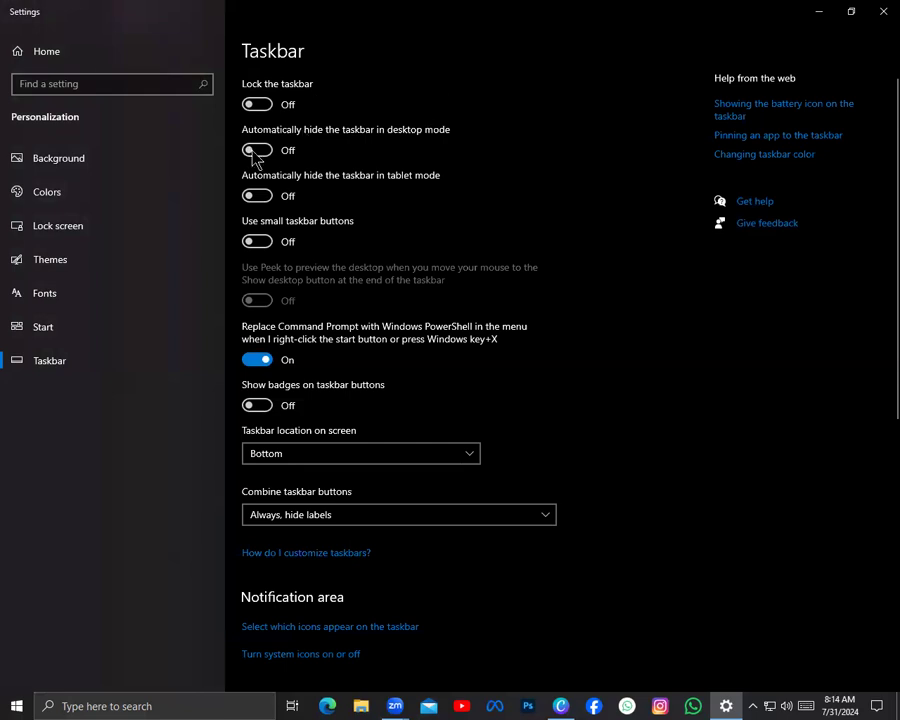
Try automatically hiding the taskbar in desktop mode and using small taskbar buttons, turning each option off again
{"action": "left_click", "coordinate": [285, 150]}
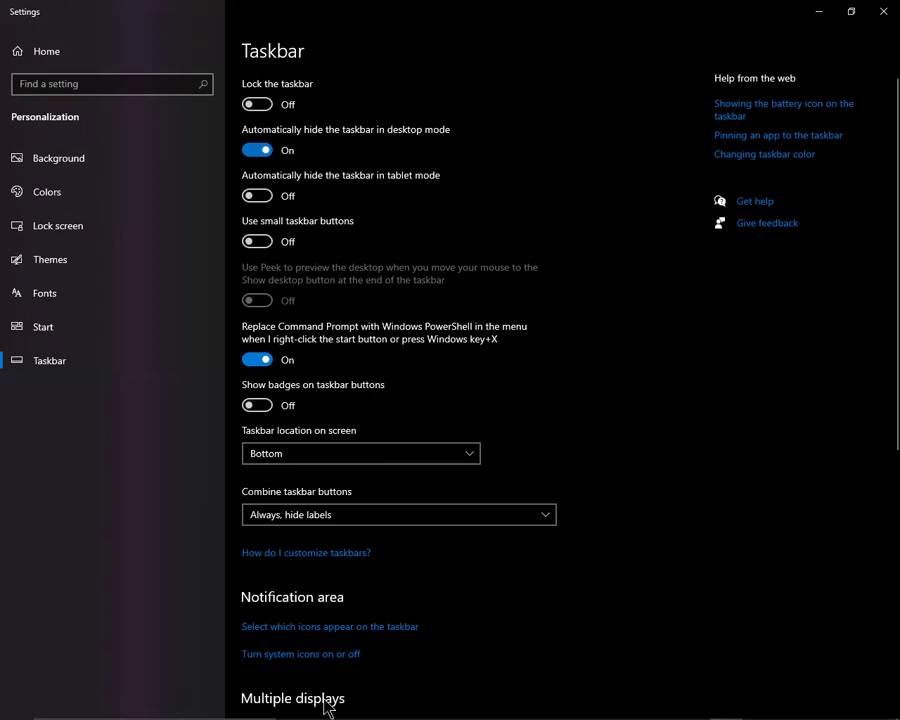
{"action": "mouse_move", "coordinate": [360, 706]}
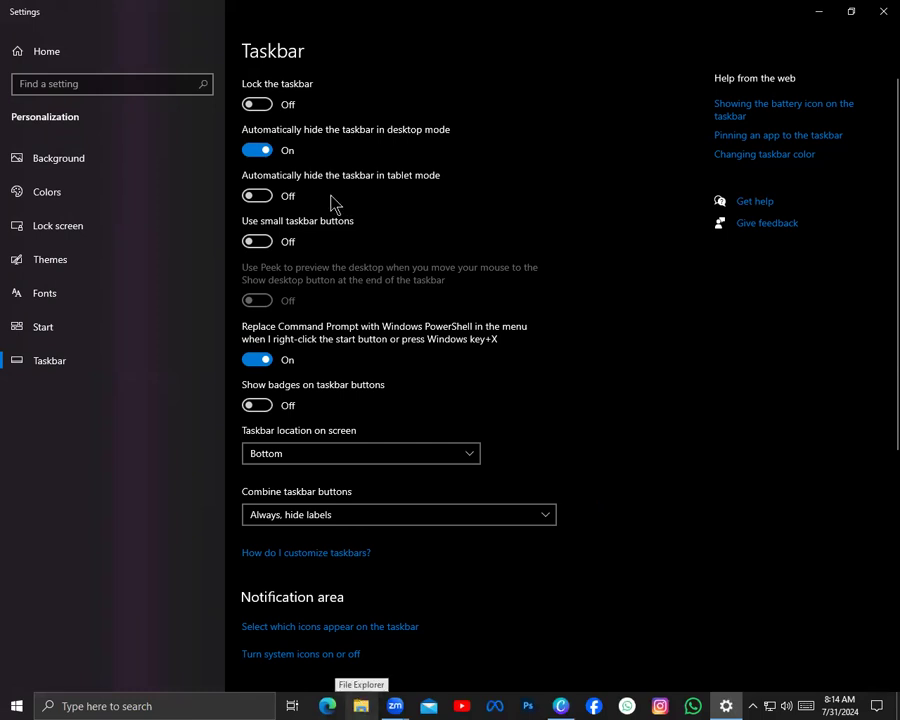
{"action": "left_click", "coordinate": [262, 152]}
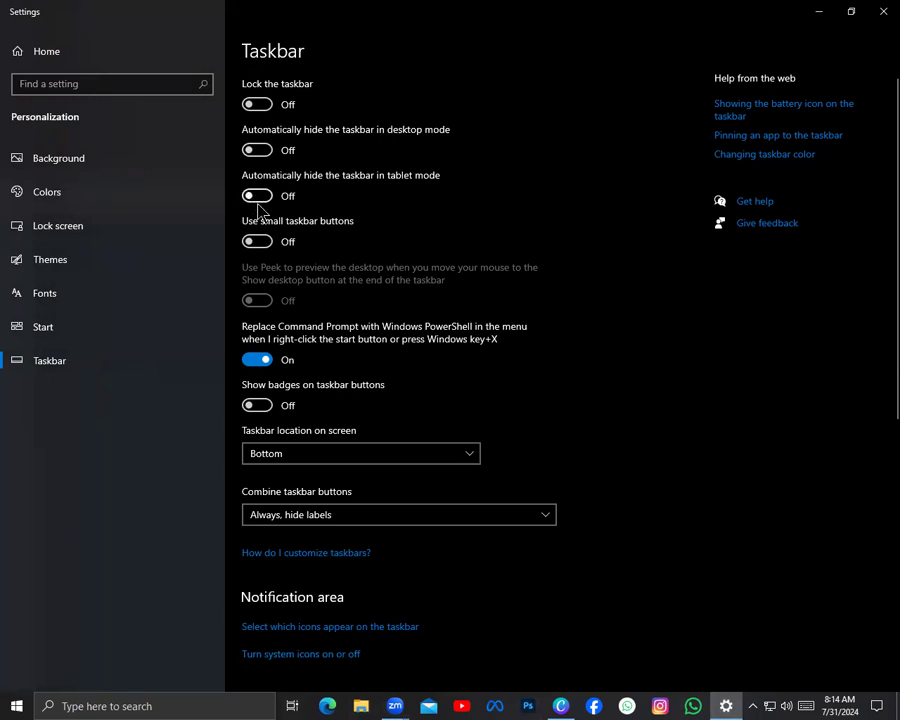
{"action": "left_click", "coordinate": [259, 243]}
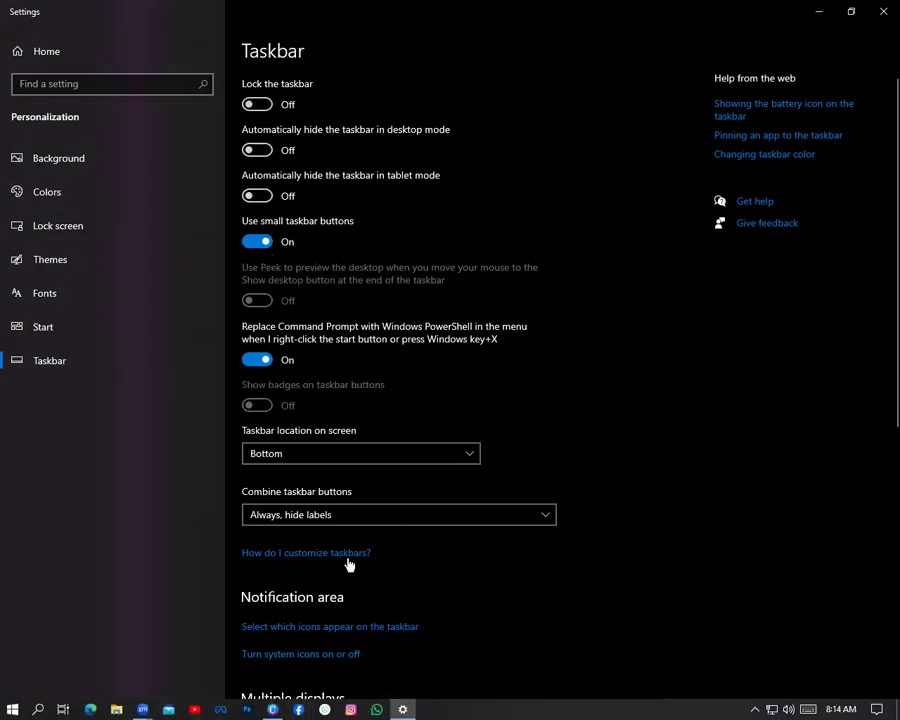
{"action": "left_click", "coordinate": [256, 242]}
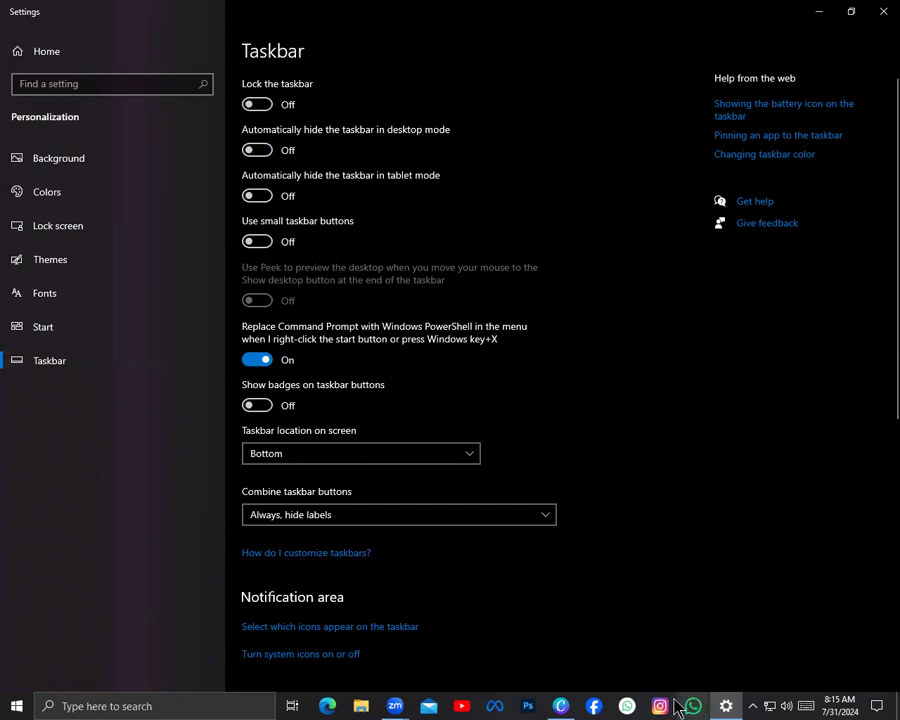
Turn on badges for the taskbar buttons
{"action": "left_click", "coordinate": [257, 407]}
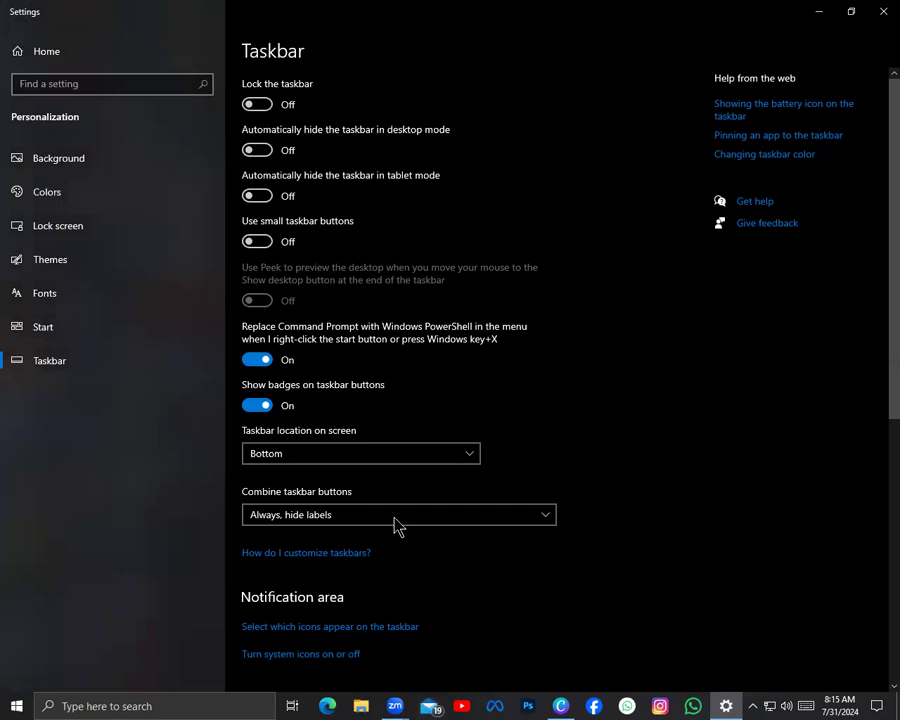
Try the Left, Top and Right taskbar locations in turn, and set the location back to Bottom
{"action": "left_click", "coordinate": [462, 456]}
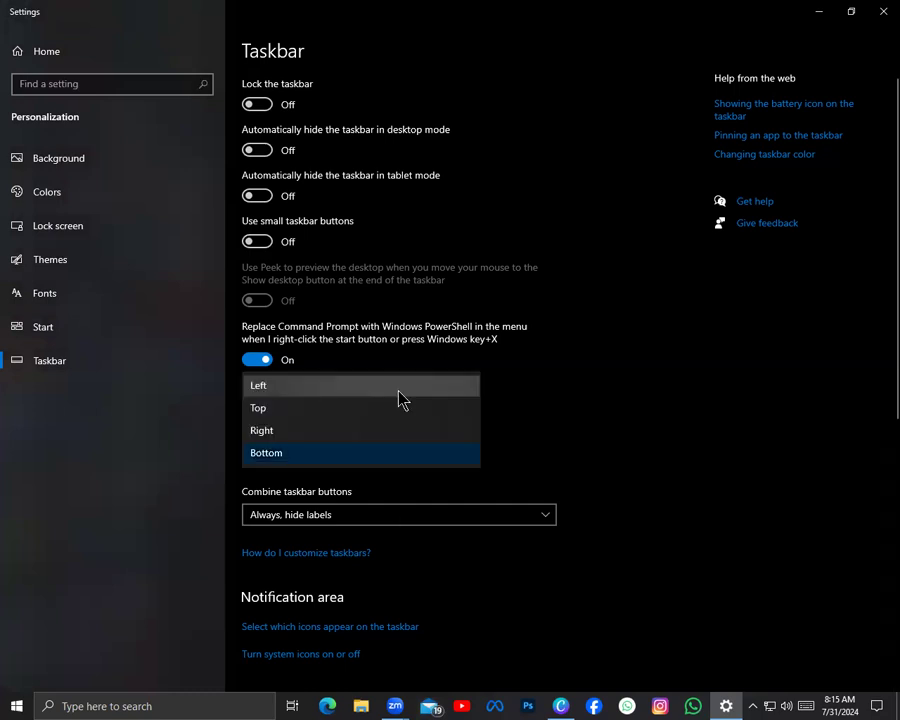
{"action": "left_click", "coordinate": [400, 394]}
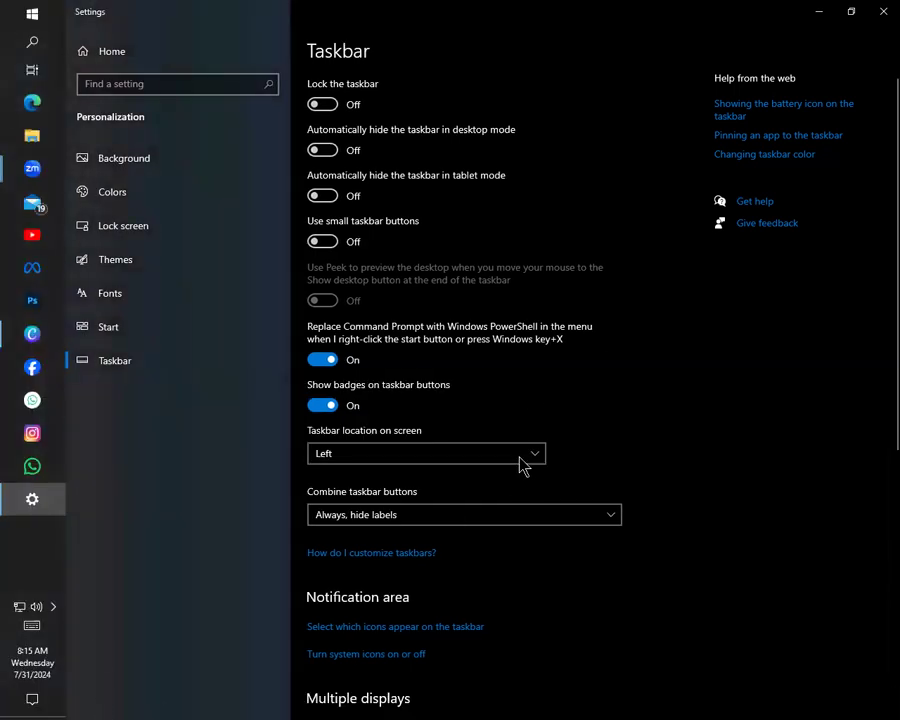
{"action": "left_click", "coordinate": [519, 456]}
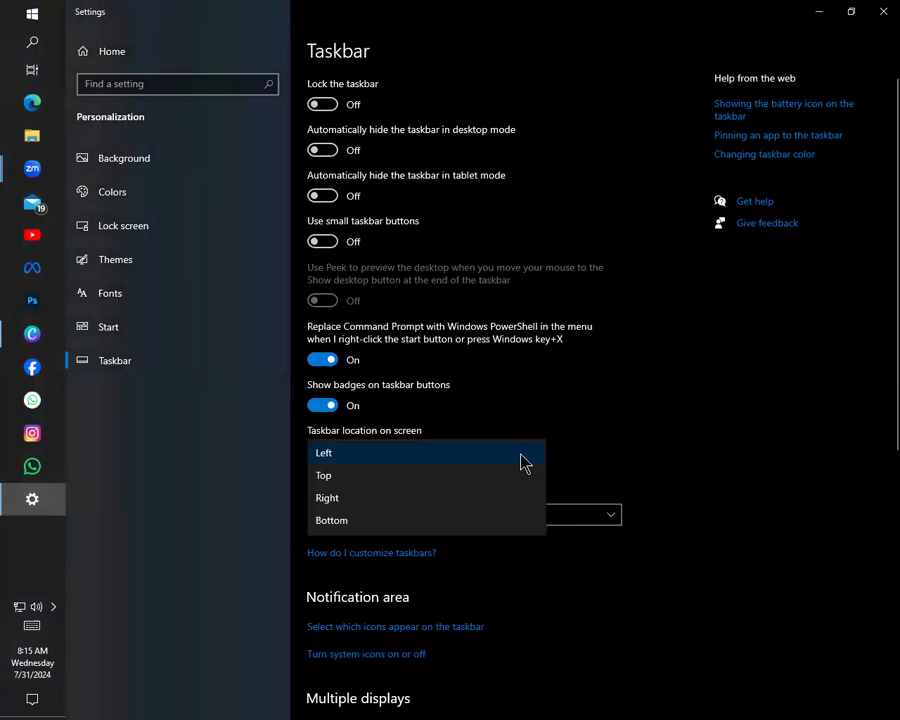
{"action": "left_click", "coordinate": [404, 478]}
{"action": "left_click", "coordinate": [400, 484]}
{"action": "left_click", "coordinate": [410, 504]}
{"action": "left_click", "coordinate": [424, 453]}
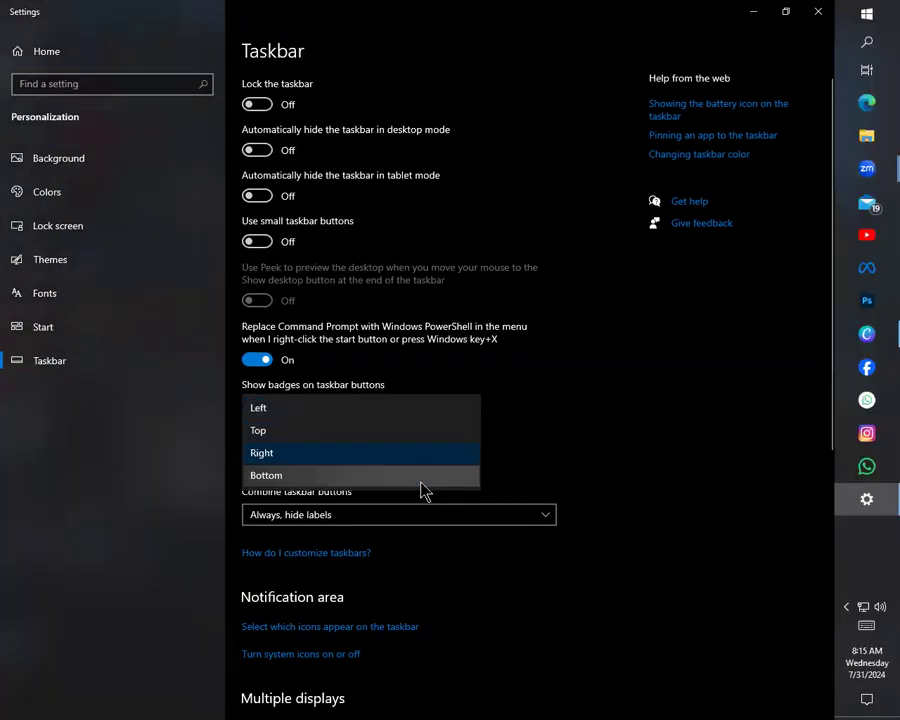
{"action": "left_click", "coordinate": [432, 470]}
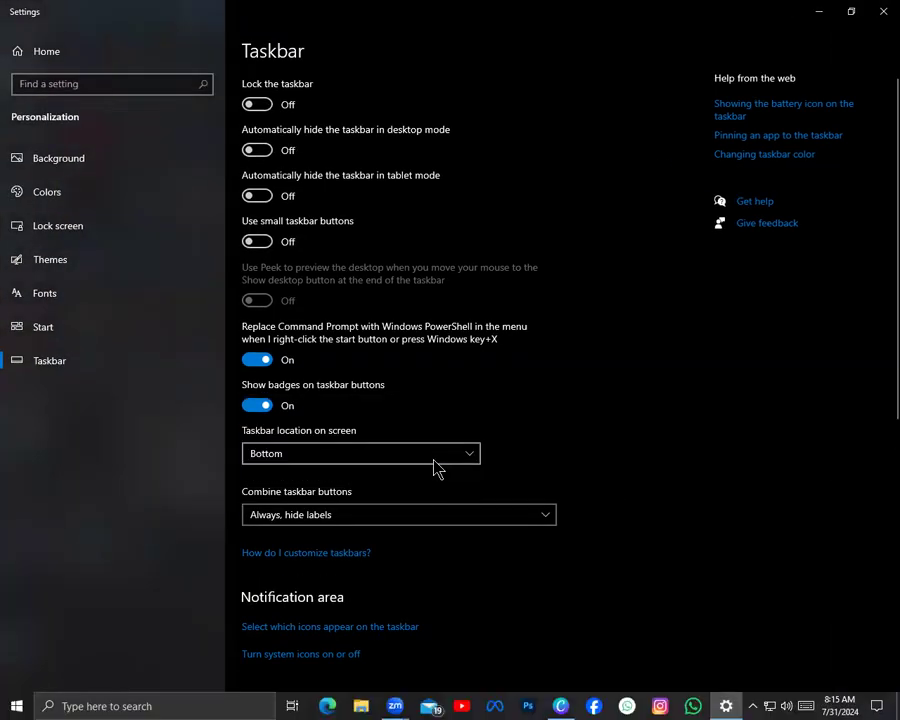
Review the options for combining taskbar buttons, keeping Always, hide labels selected
{"action": "left_click", "coordinate": [541, 522]}
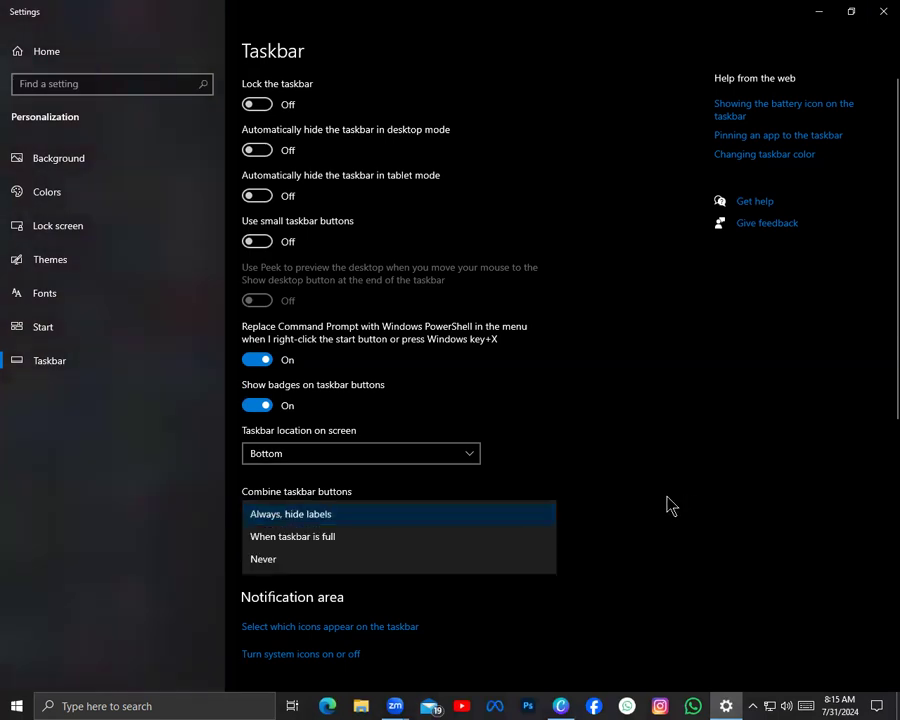
{"action": "left_click", "coordinate": [534, 515]}
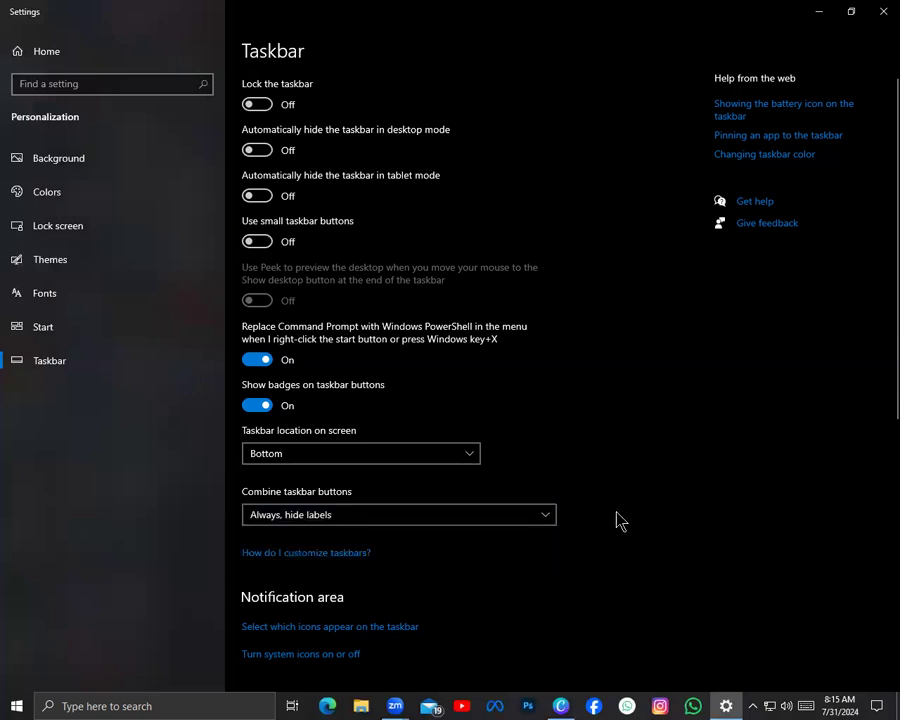
{"action": "left_click", "coordinate": [507, 525]}
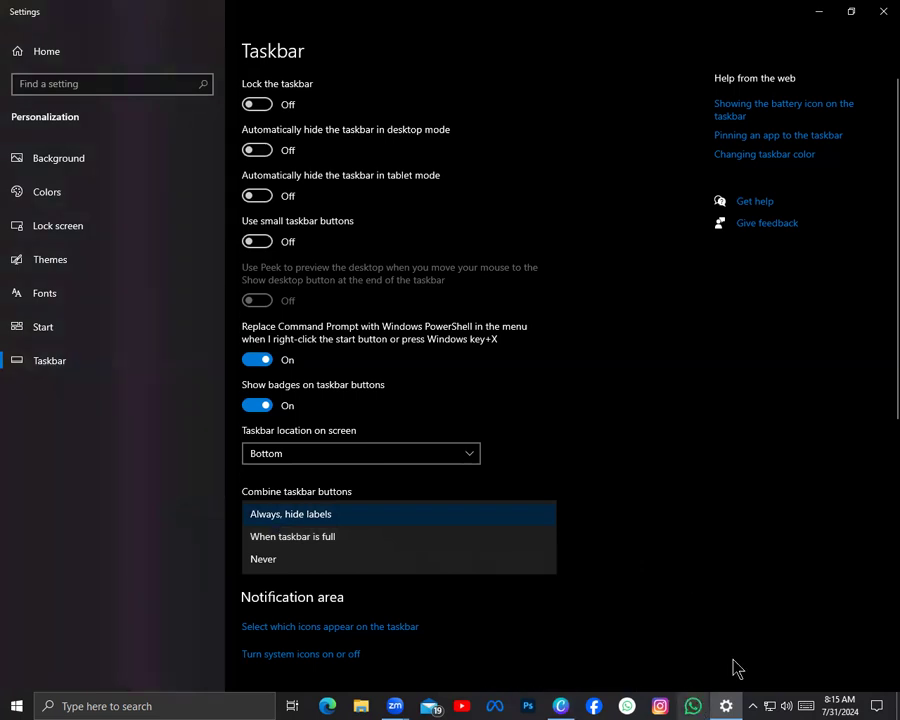
{"action": "left_click", "coordinate": [265, 516]}
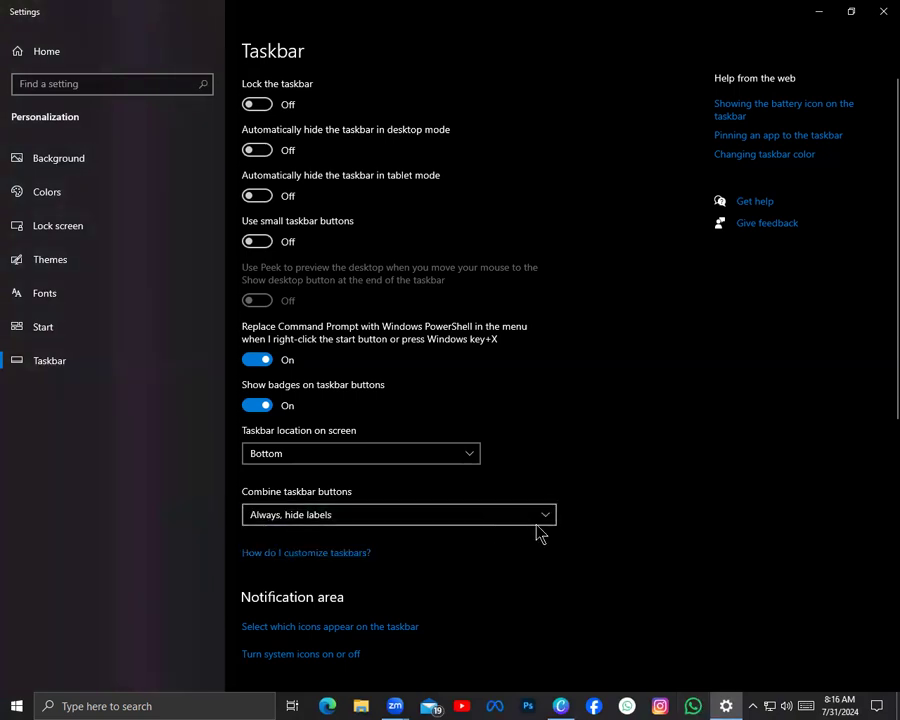
{"action": "left_click", "coordinate": [311, 522]}
{"action": "left_click", "coordinate": [600, 468]}
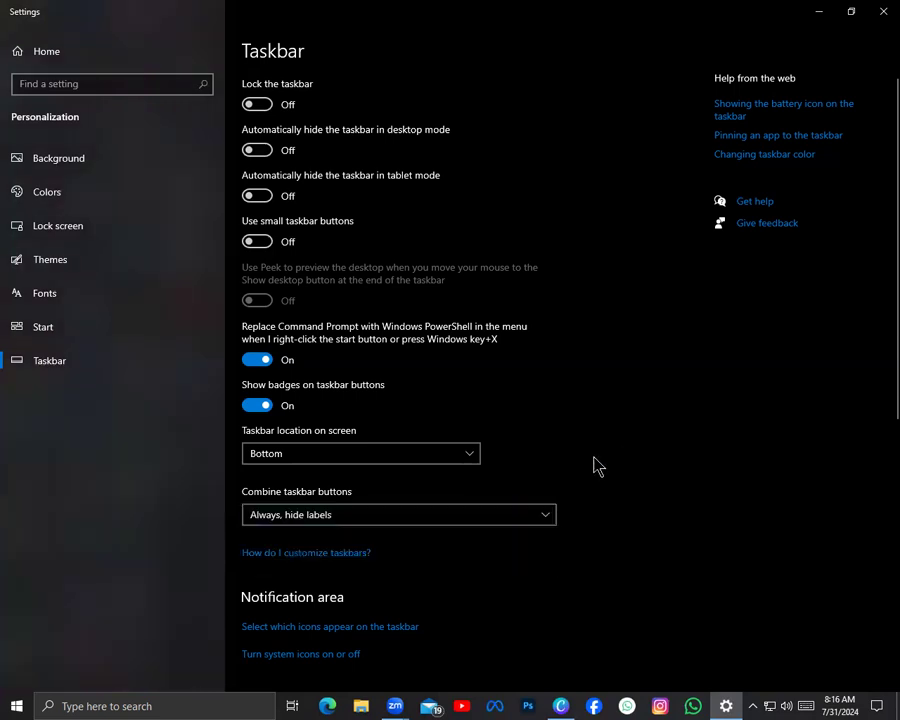
Try combining taskbar buttons only when the taskbar is full, and set the option back to Always, hide labels
{"action": "left_click", "coordinate": [530, 517]}
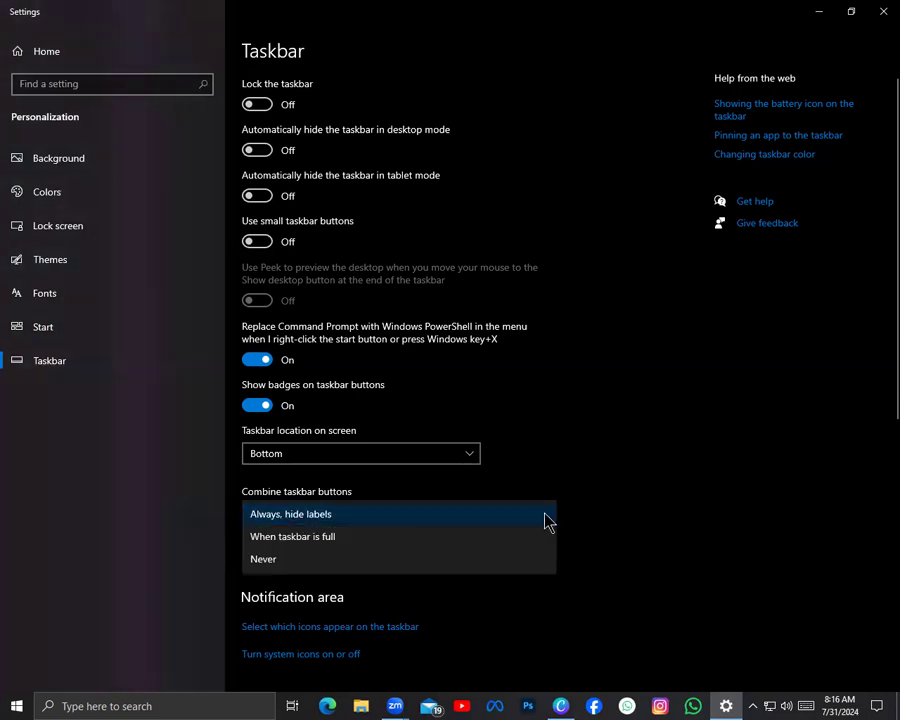
{"action": "left_click", "coordinate": [452, 541]}
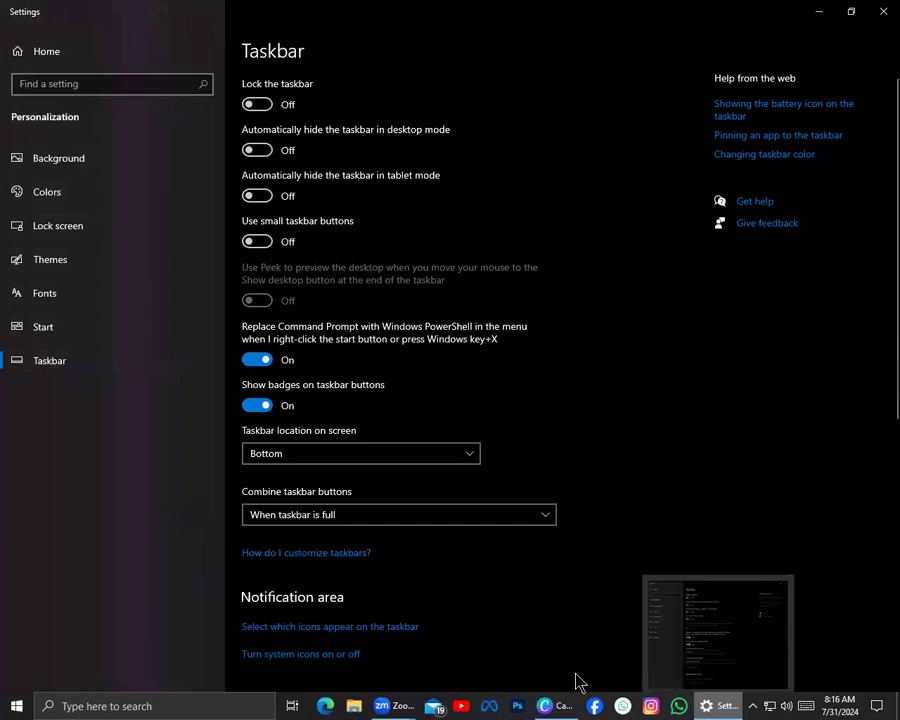
{"action": "left_click", "coordinate": [457, 515]}
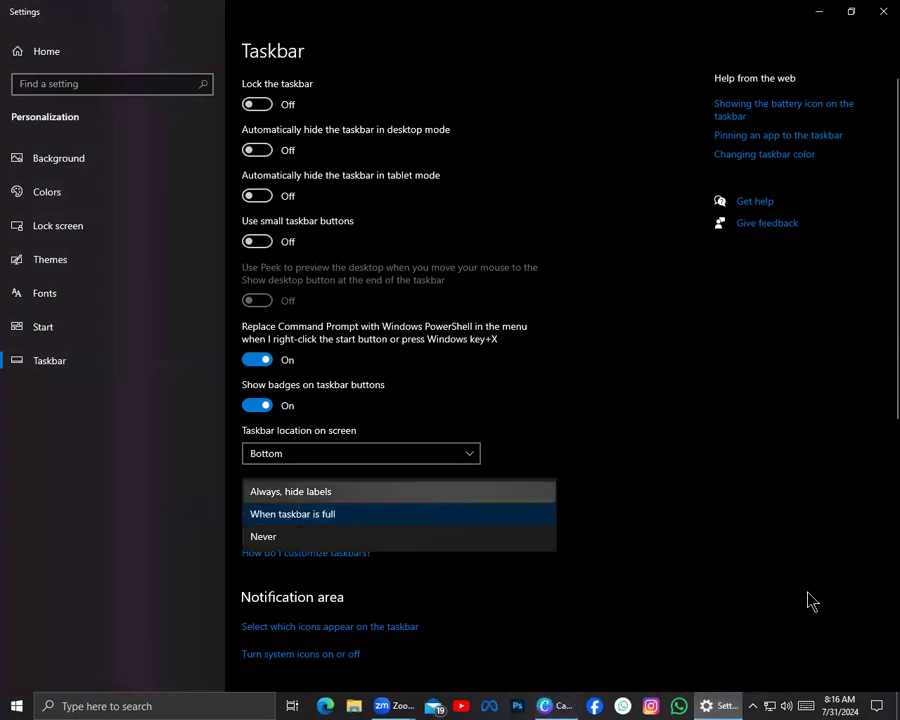
{"action": "left_click", "coordinate": [441, 496]}
Examine the remaining taskbar settings for the notification area, multiple displays and People
{"action": "scroll", "coordinate": [440, 565], "scroll_direction": "down", "scroll_amount": 5}
{"action": "scroll", "coordinate": [450, 487], "scroll_direction": "up", "scroll_amount": 4}
{"action": "scroll", "coordinate": [458, 285], "scroll_direction": "down", "scroll_amount": 5}
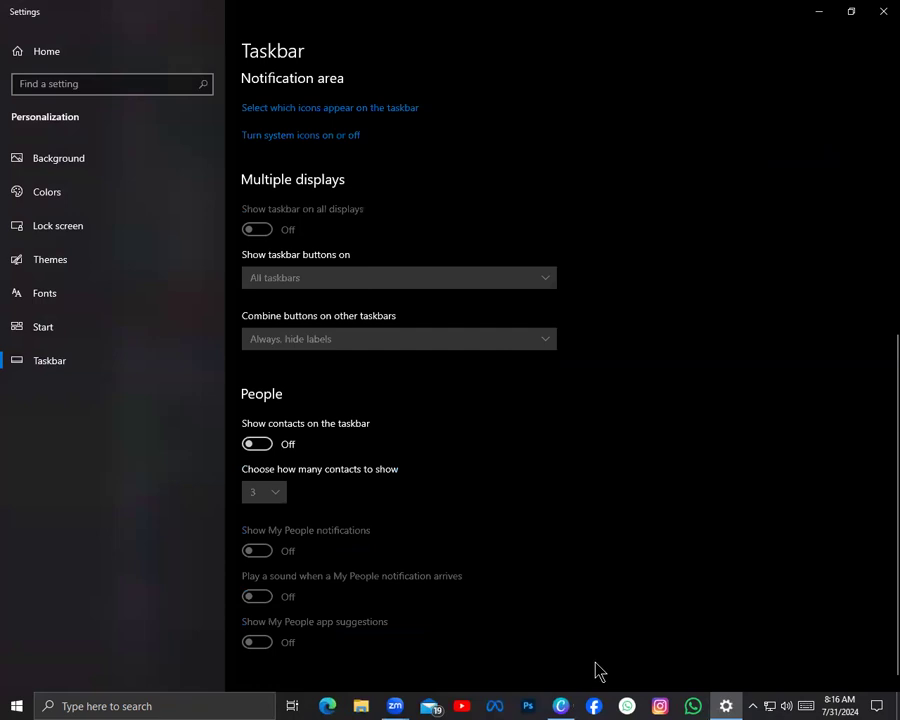
{"action": "scroll", "coordinate": [482, 595], "scroll_direction": "up", "scroll_amount": 4}
{"action": "scroll", "coordinate": [466, 585], "scroll_direction": "down", "scroll_amount": 4}
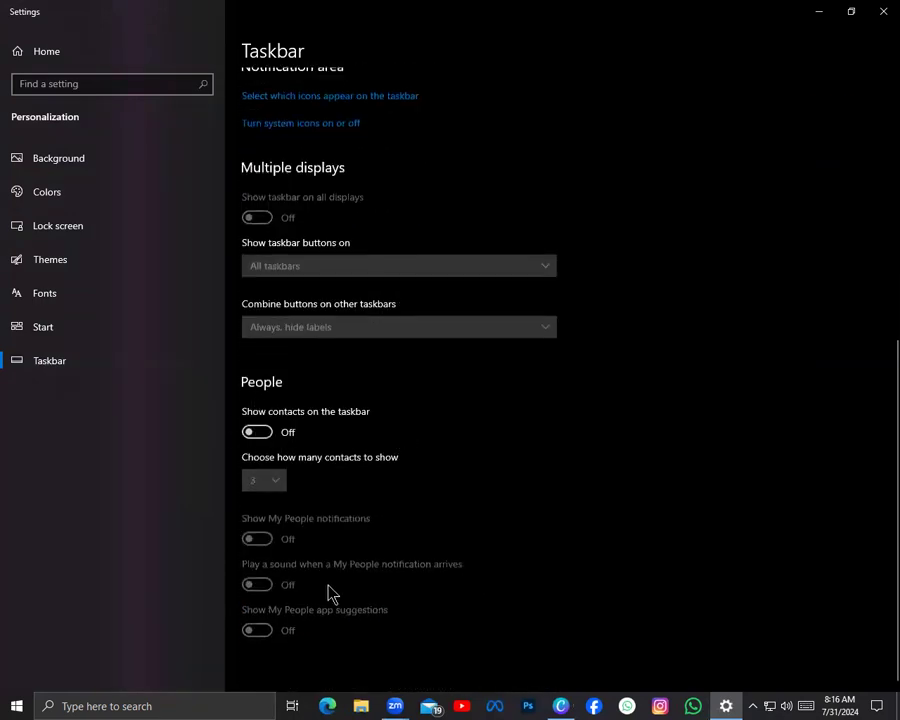
{"action": "scroll", "coordinate": [595, 520], "scroll_direction": "up", "scroll_amount": 5}
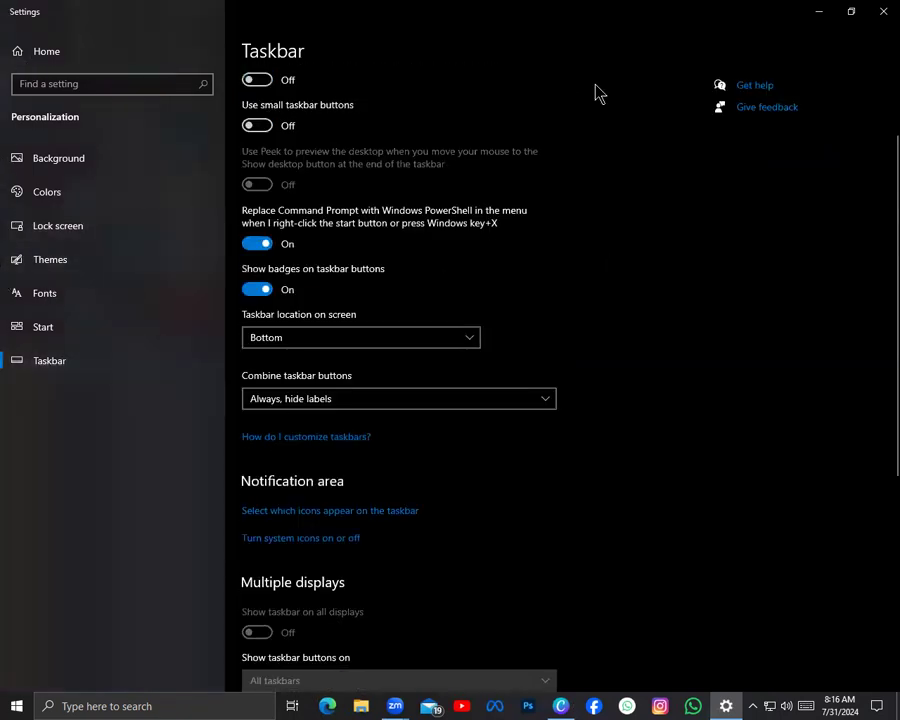
Close the Settings window and refresh the desktop
{"action": "left_click", "coordinate": [881, 11]}
{"action": "right_click", "coordinate": [785, 196]}
{"action": "left_click", "coordinate": [778, 251]}
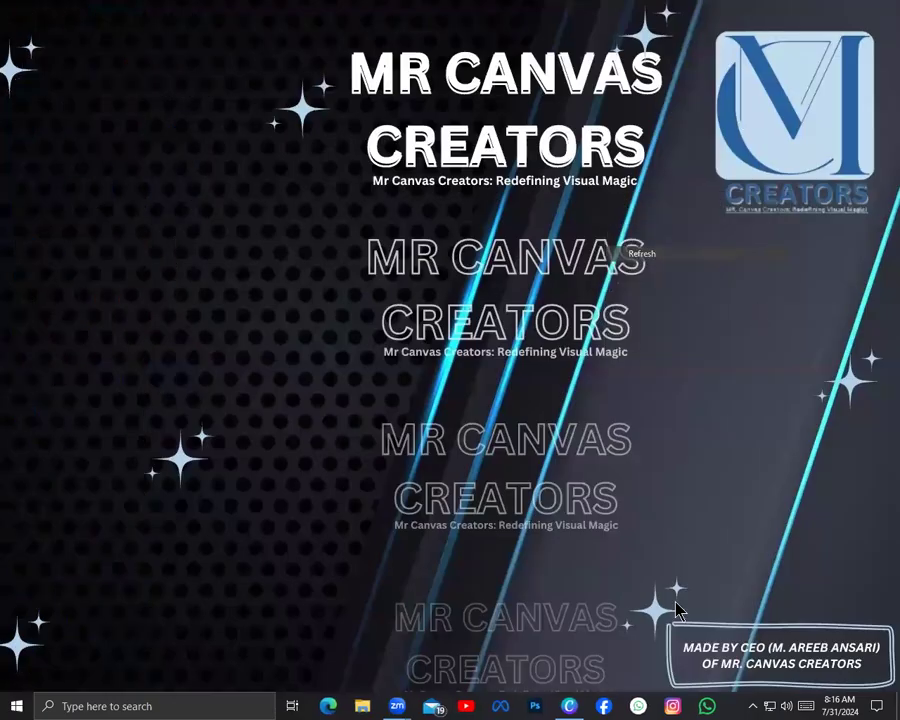
Switch to the ACIT presentation in Canva and review page 18 on Control Panel Home and page 19 on creating a local account
{"action": "left_click", "coordinate": [566, 706]}
{"action": "scroll", "coordinate": [540, 377], "scroll_direction": "down", "scroll_amount": 1}
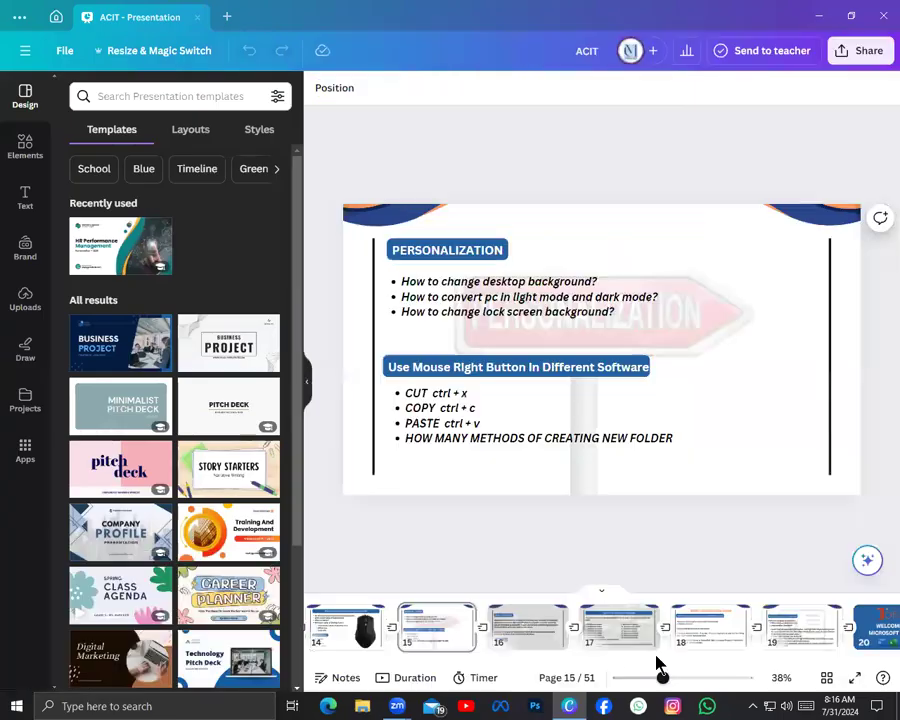
{"action": "left_click", "coordinate": [665, 629]}
{"action": "left_click", "coordinate": [737, 631]}
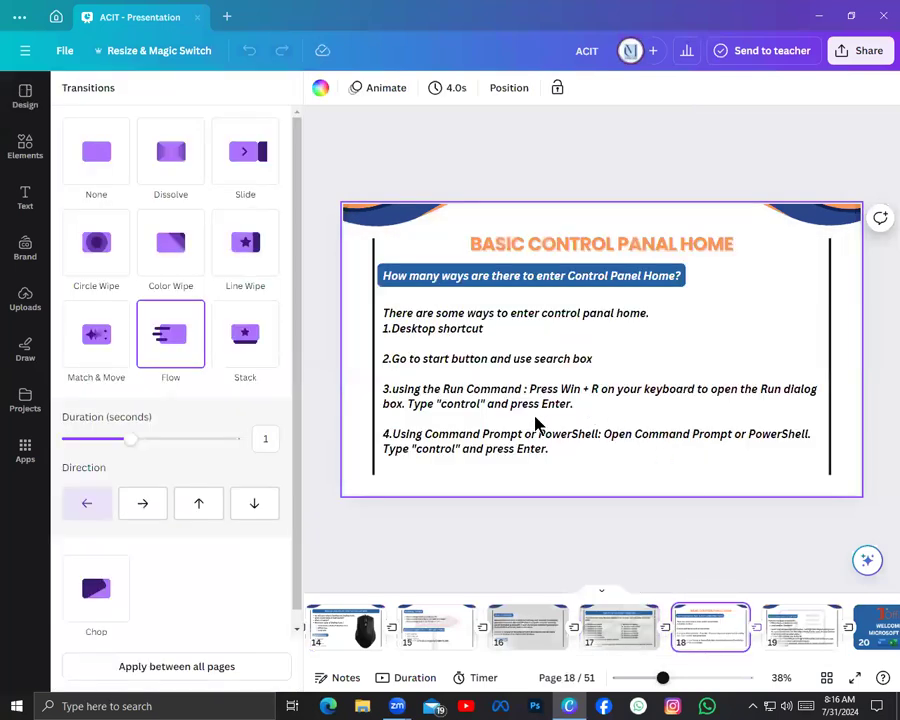
{"action": "left_click", "coordinate": [808, 616]}
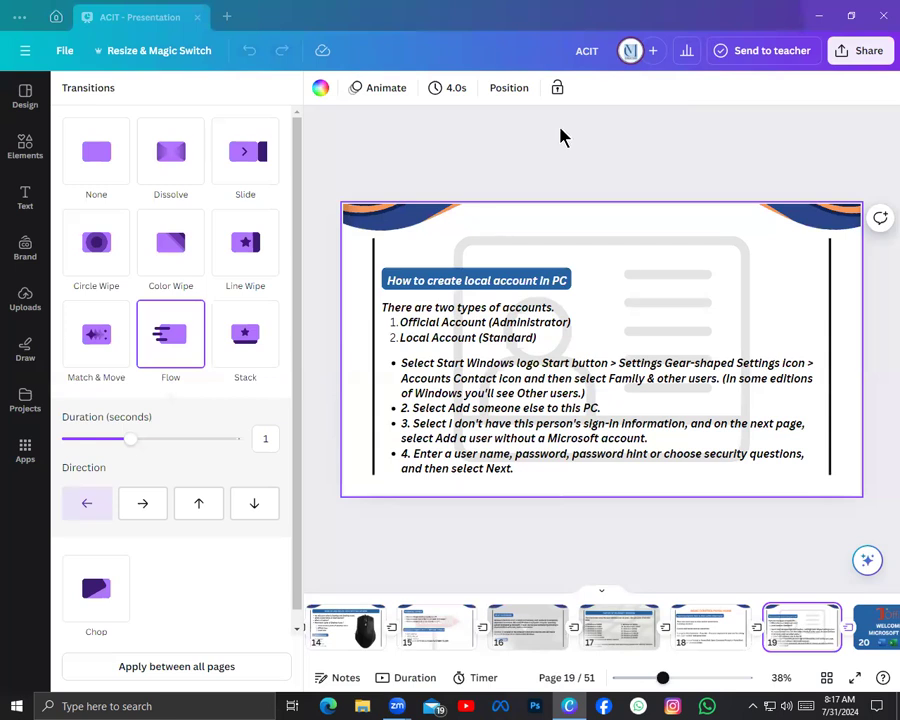
{"action": "left_click", "coordinate": [537, 173]}
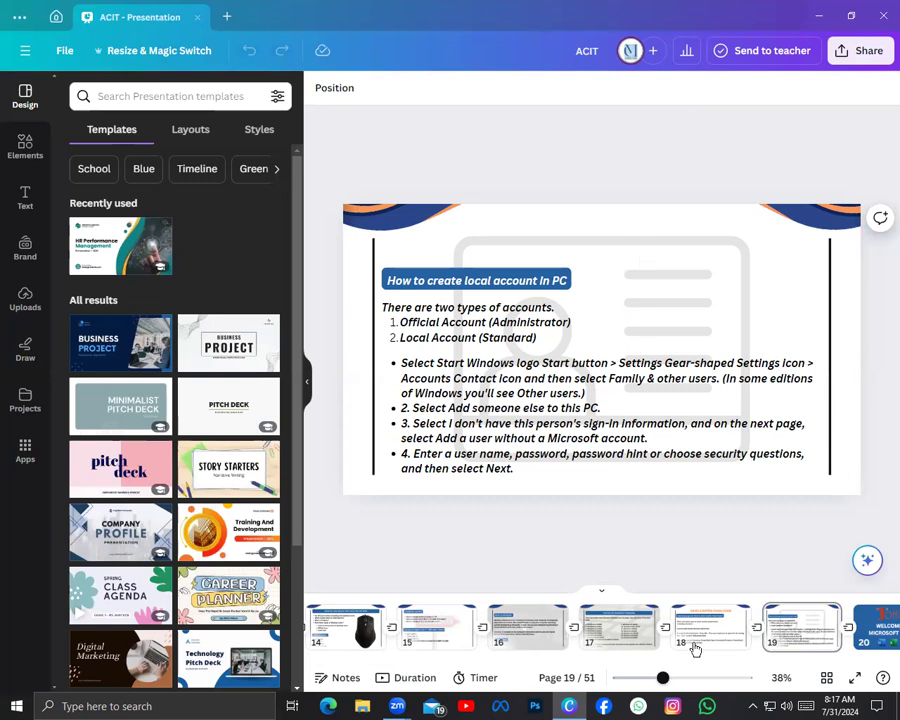
View the Microsoft Office welcome slide on page 20 and the Introduction to Microsoft Office slide on page 21
{"action": "left_click", "coordinate": [873, 645]}
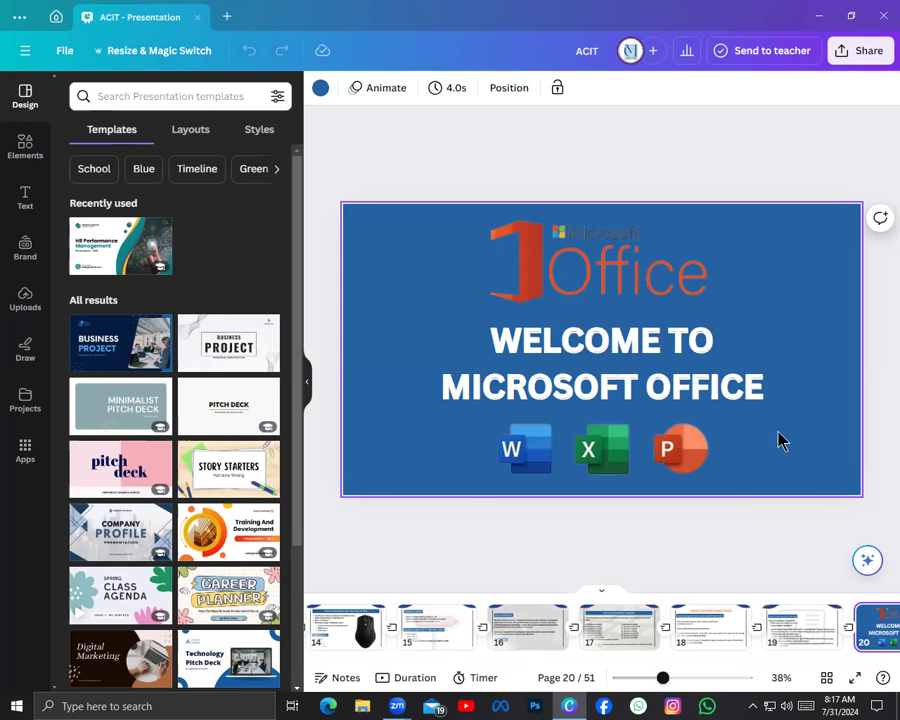
{"action": "left_click", "coordinate": [876, 630]}
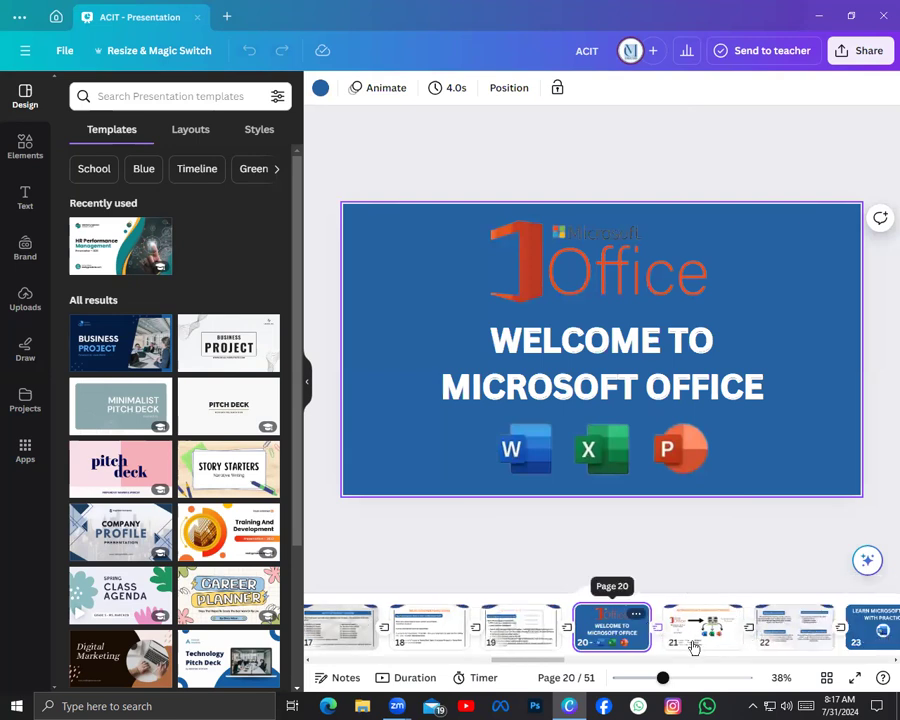
{"action": "left_click", "coordinate": [747, 628]}
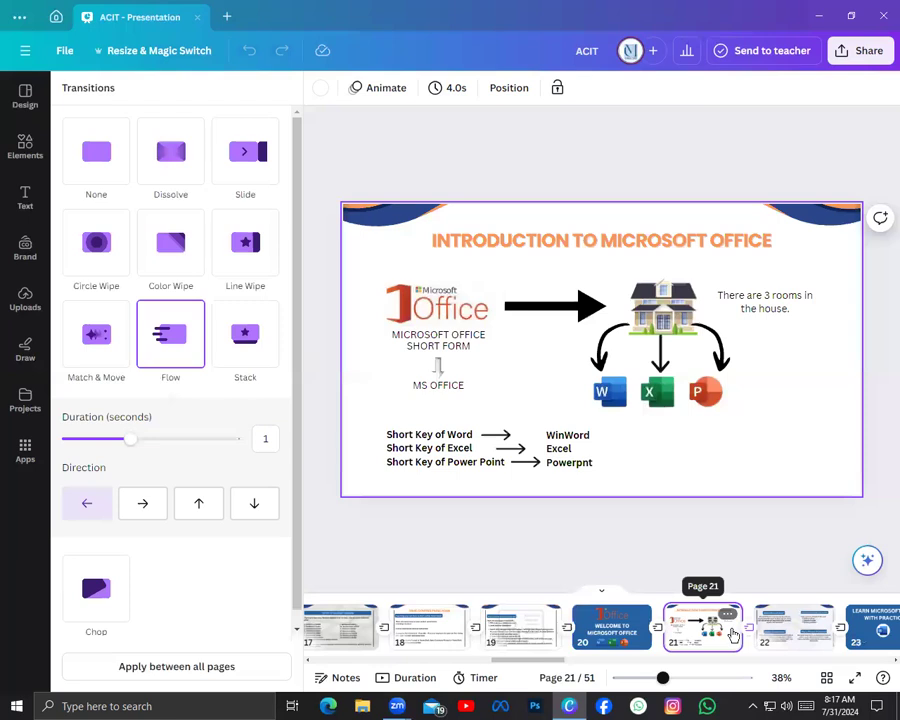
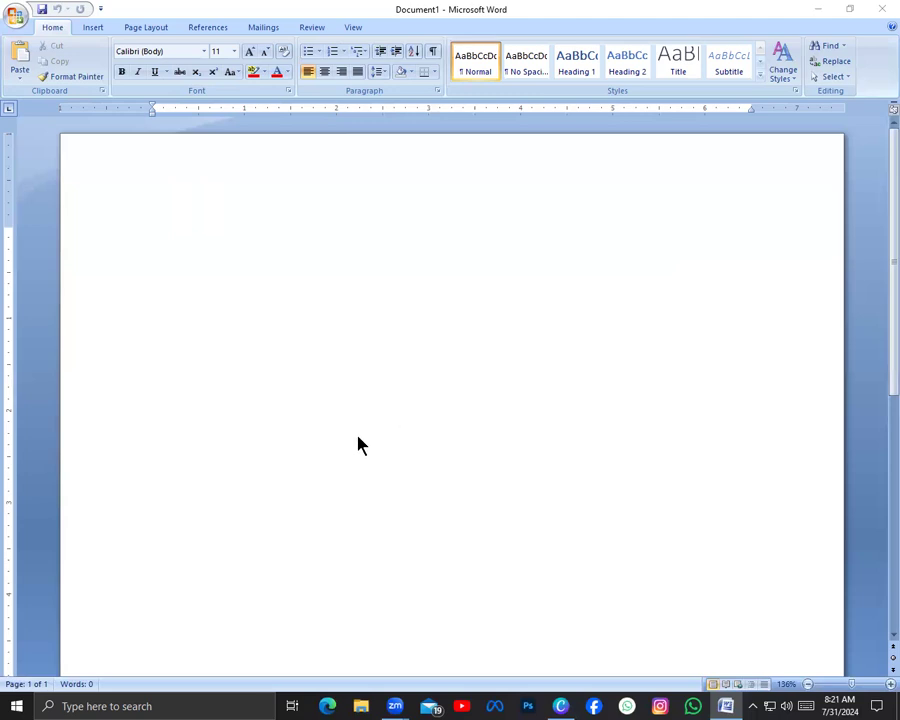
Restore the Word window to a smaller size, move it down the desktop, and maximize it again
{"action": "double_click", "coordinate": [767, 8]}
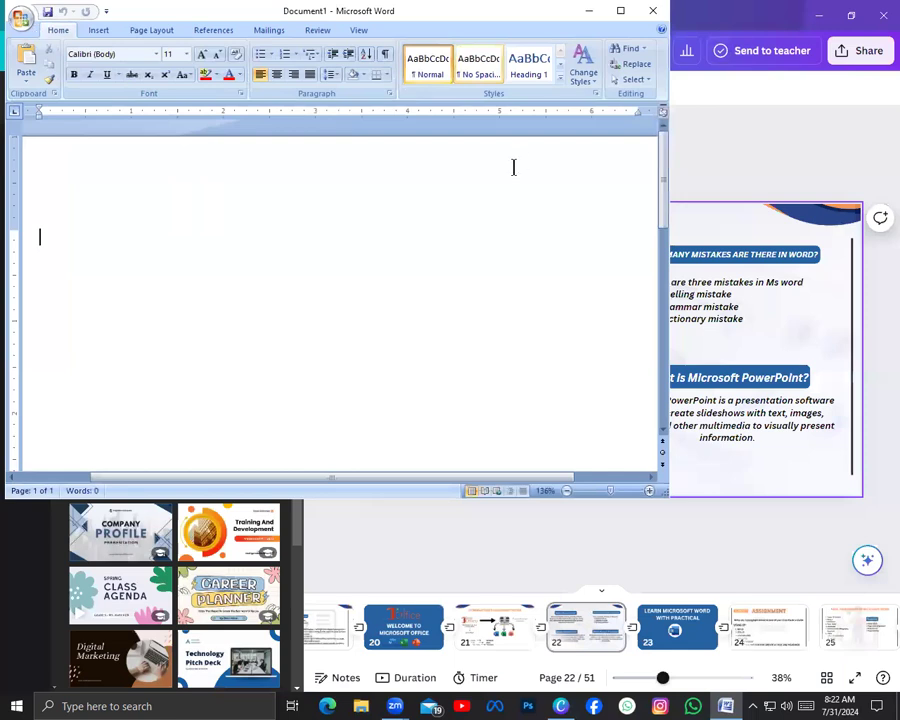
{"action": "left_click_drag", "start_coordinate": [558, 12], "coordinate": [570, 60]}
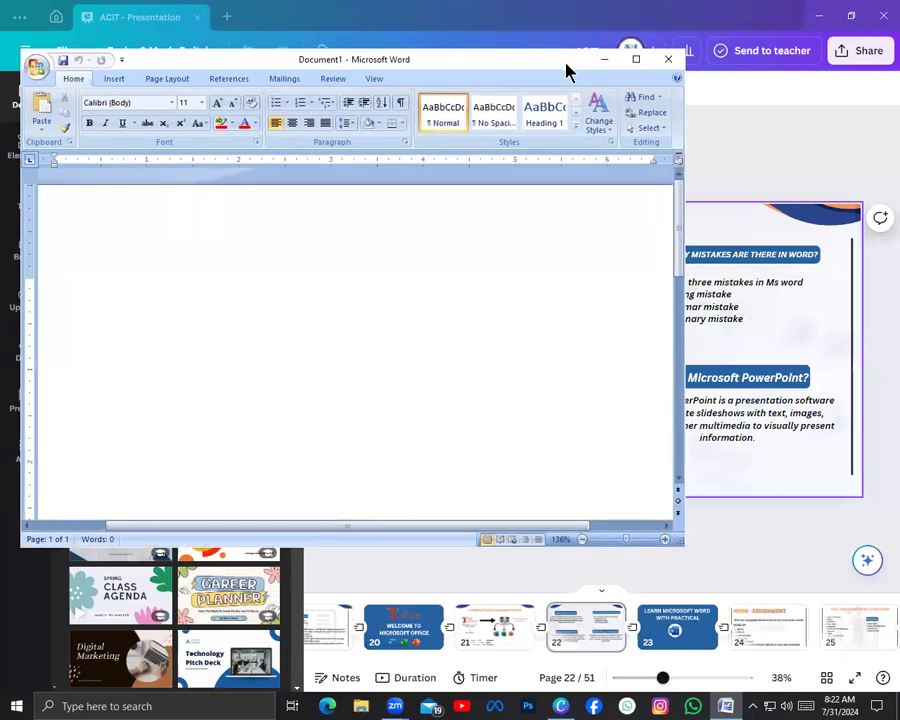
{"action": "double_click", "coordinate": [566, 62]}
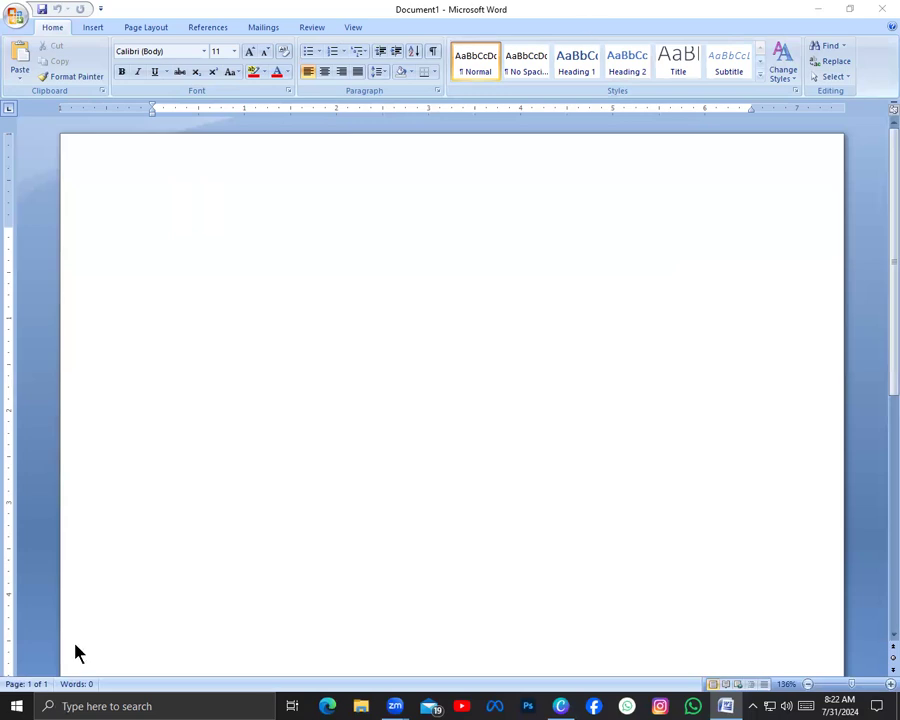
{"action": "left_click", "coordinate": [716, 185]}
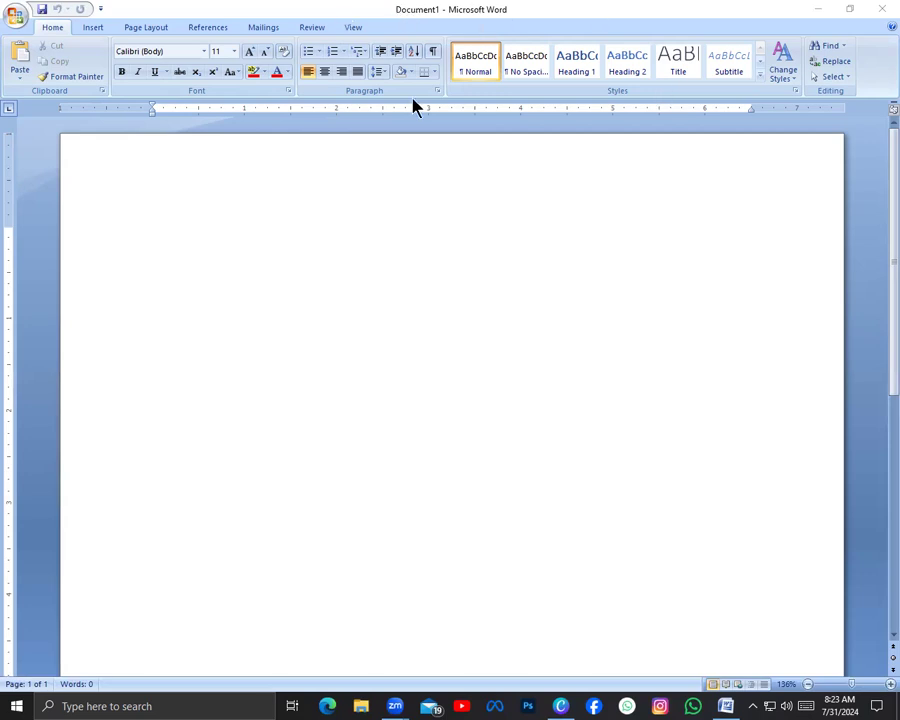
{"action": "left_click", "coordinate": [520, 317]}
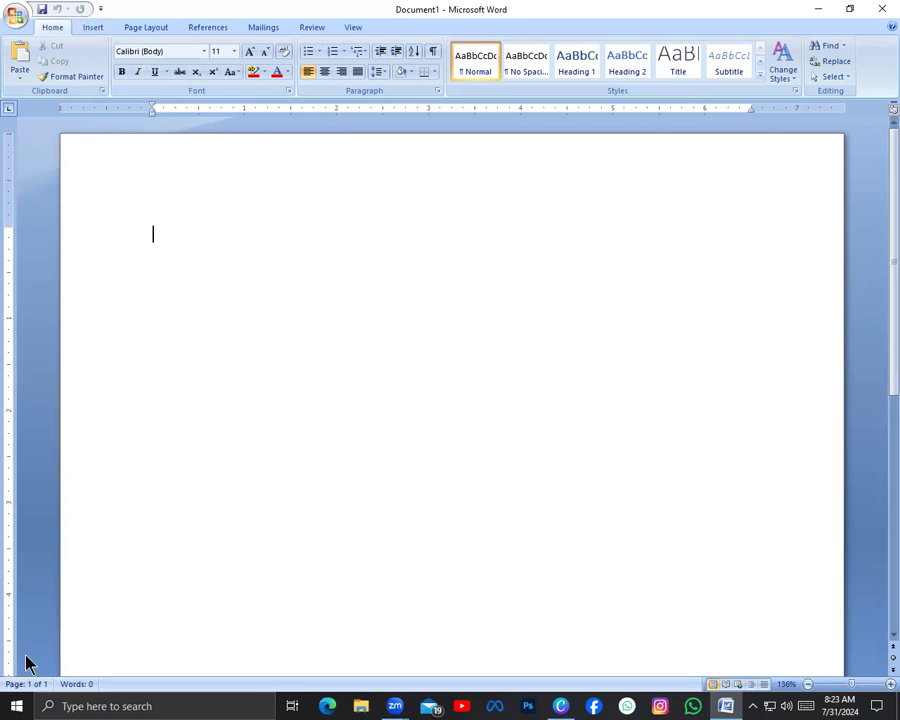
Look over the blank document page and the insertion tools, and briefly open and close Word Help
{"action": "scroll", "coordinate": [10, 380], "scroll_direction": "down", "scroll_amount": 2}
{"action": "scroll", "coordinate": [4, 290], "scroll_direction": "up", "scroll_amount": 2}
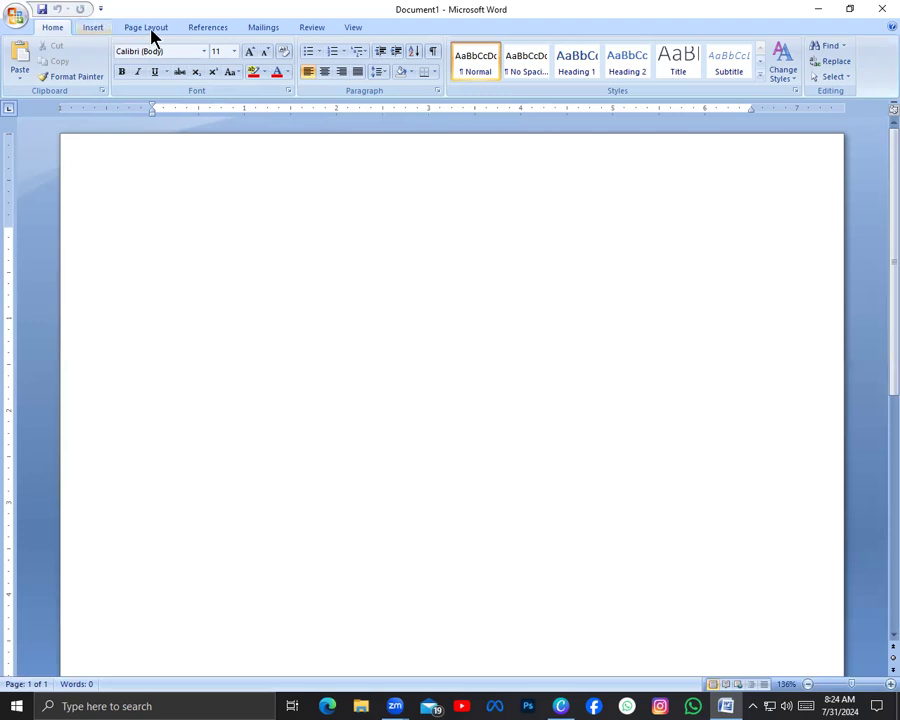
{"action": "left_click", "coordinate": [98, 30]}
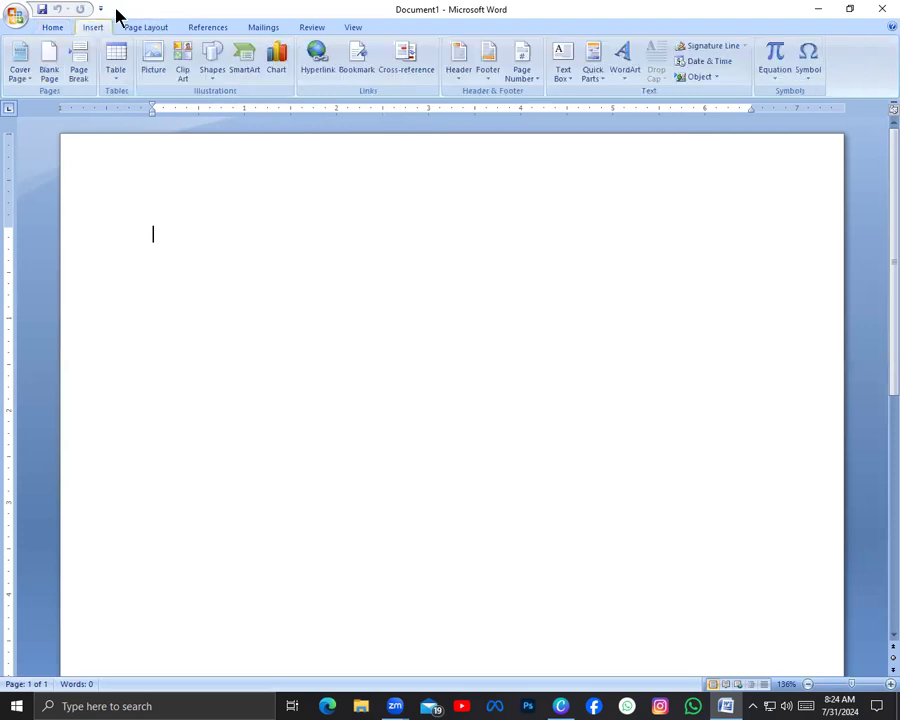
{"action": "left_click", "coordinate": [56, 28]}
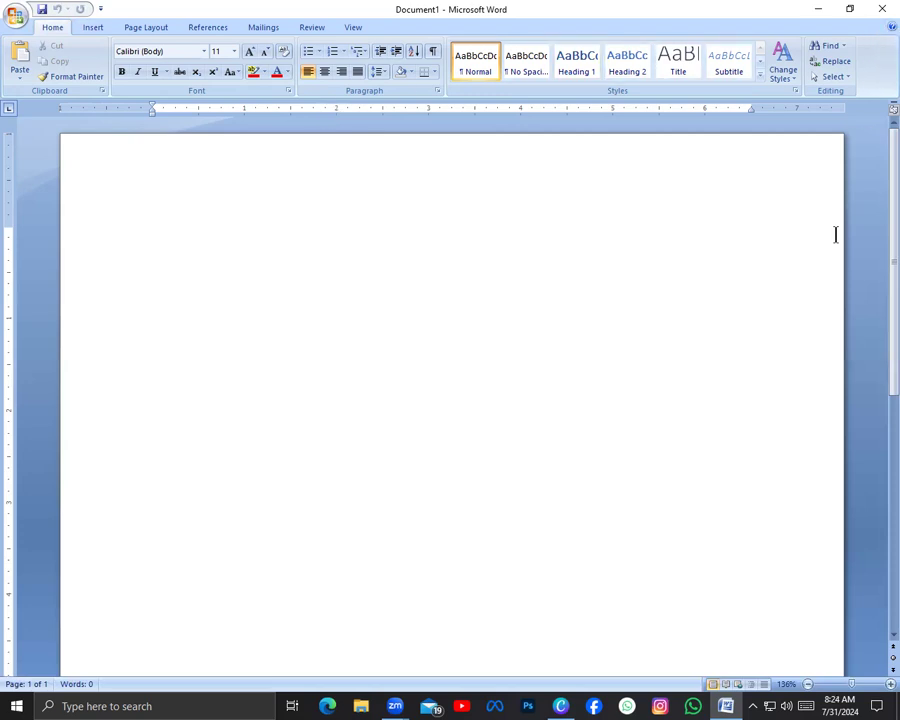
{"action": "key", "text": "F1"}
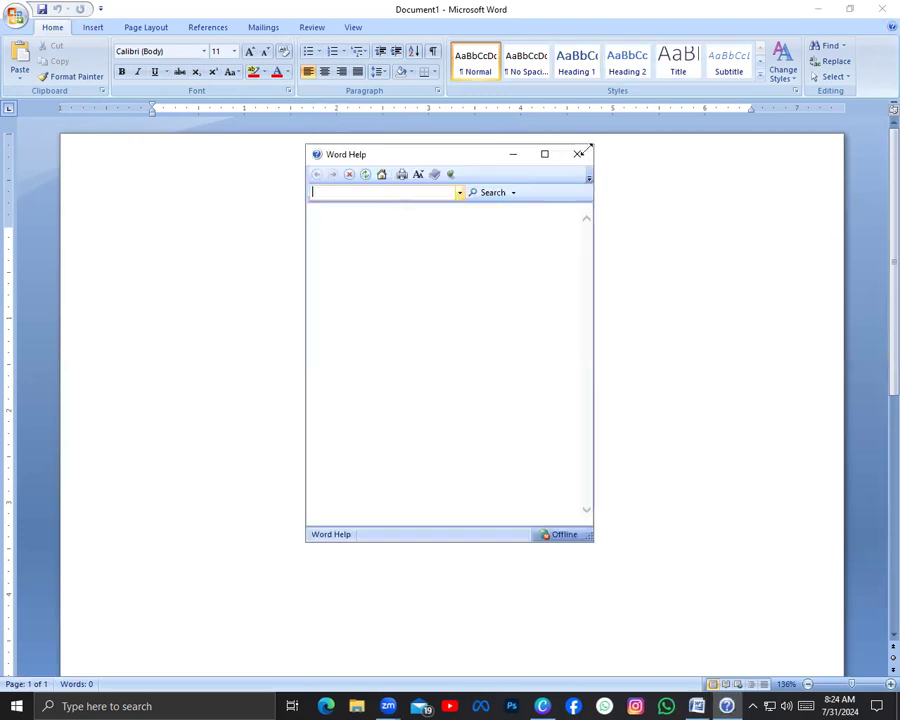
{"action": "left_click", "coordinate": [589, 156]}
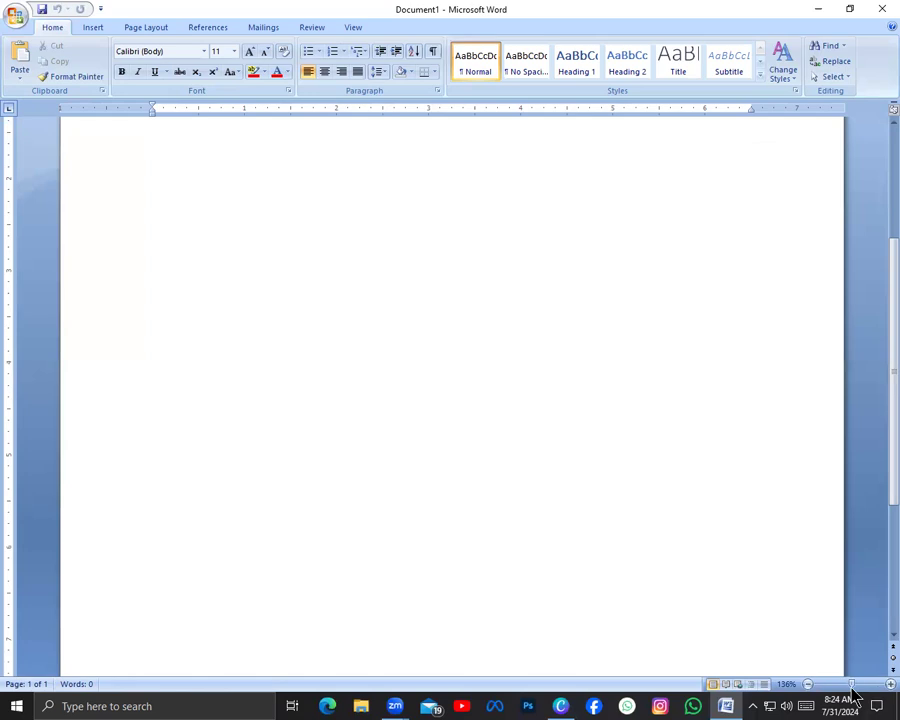
Enter HYDERABAD, ISLAMBAD and KARACHI on three separate lines of the blank document
{"action": "mouse_move", "coordinate": [854, 686]}
{"action": "left_mouse_down"}
{"action": "mouse_move", "coordinate": [872, 684]}
{"action": "mouse_move", "coordinate": [822, 687]}
{"action": "mouse_move", "coordinate": [860, 688]}
{"action": "mouse_move", "coordinate": [854, 682]}
{"action": "left_mouse_up"}
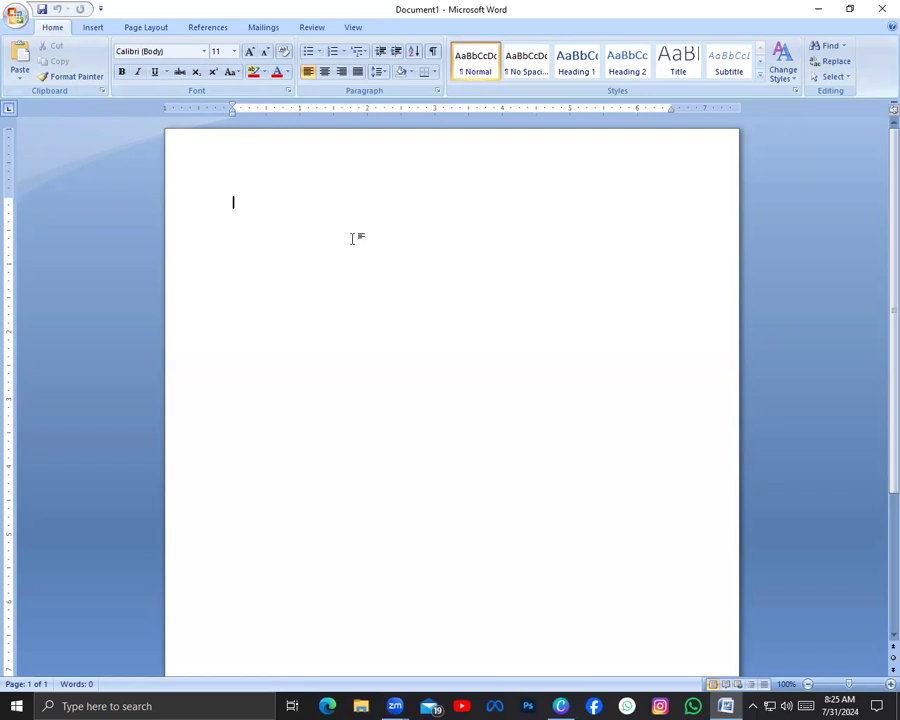
{"action": "type", "text": "HYDERABAD"}
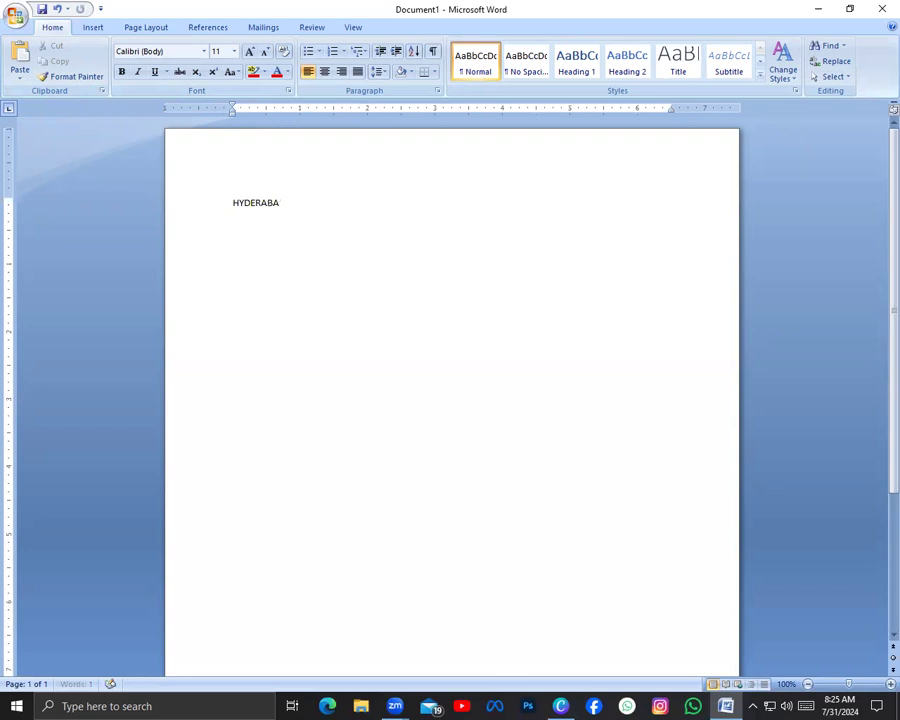
{"action": "key", "text": "Return"}
{"action": "type", "text": "ISLAM"}
{"action": "type", "text": "A"}
{"action": "key", "text": "BackSpace"}
{"action": "type", "text": "BAD\\"}
{"action": "key", "text": "BackSpace"}
{"action": "key", "text": "Return"}
{"action": "type", "text": "KARACHI"}
Browse the available fonts for the HYDERABAD line and choose Calibri (Body)
{"action": "left_click_drag", "start_coordinate": [232, 202], "coordinate": [295, 201]}
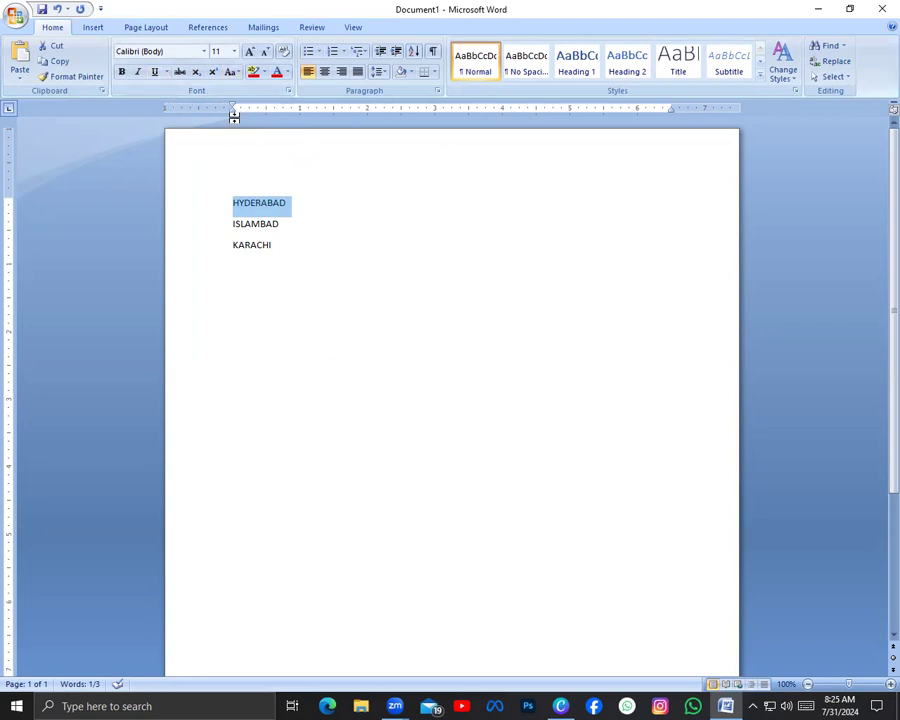
{"action": "left_click", "coordinate": [204, 52]}
{"action": "scroll", "coordinate": [245, 330], "scroll_direction": "down", "scroll_amount": 8}
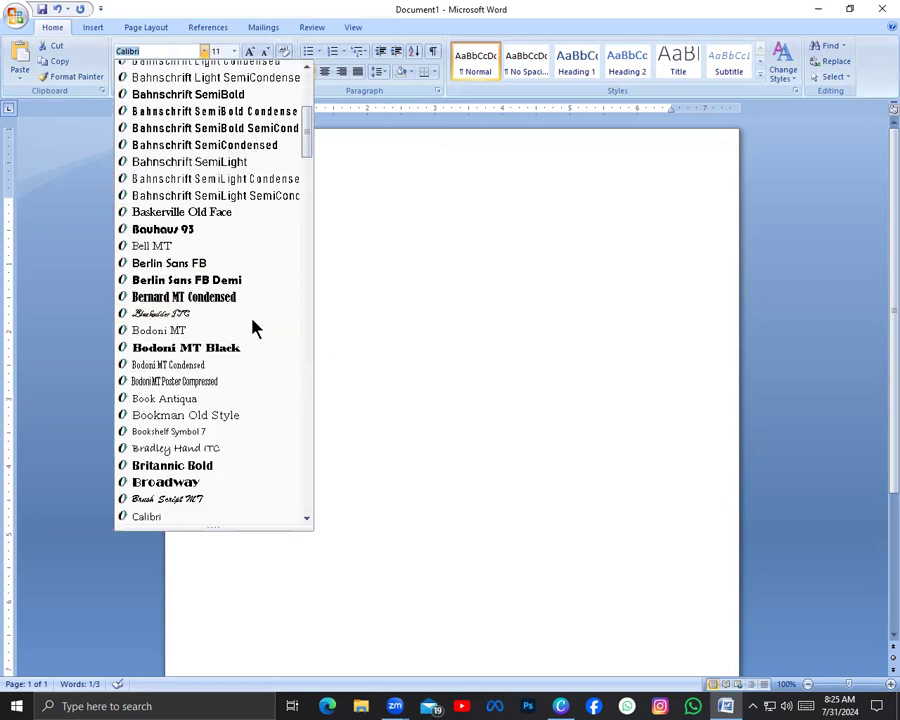
{"action": "scroll", "coordinate": [238, 240], "scroll_direction": "up", "scroll_amount": 6}
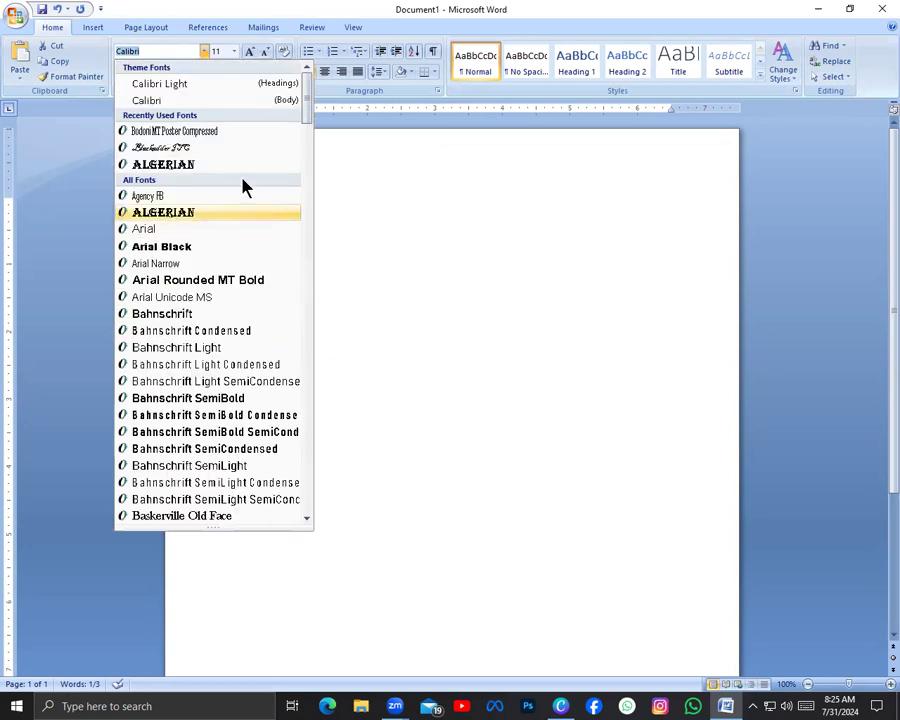
{"action": "left_click", "coordinate": [282, 102]}
{"action": "left_click", "coordinate": [270, 262]}
Grow the HYDERABAD line's font size stepwise to 24
{"action": "left_click_drag", "start_coordinate": [233, 202], "coordinate": [305, 206]}
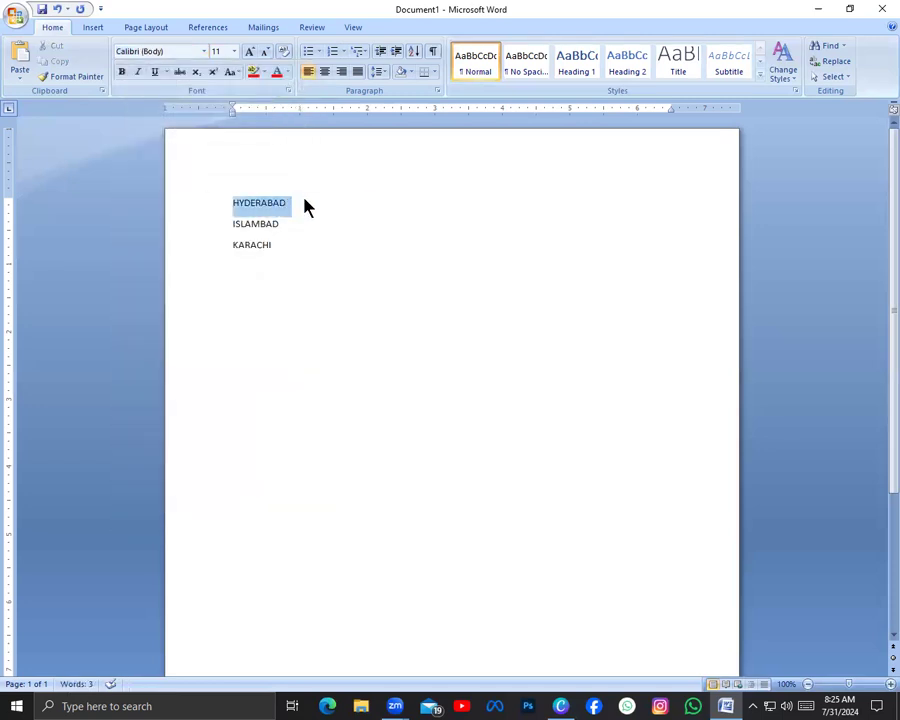
{"action": "left_click", "coordinate": [250, 53]}
{"action": "left_click", "coordinate": [250, 53]}
{"action": "left_click", "coordinate": [250, 53]}
{"action": "left_click", "coordinate": [250, 53]}
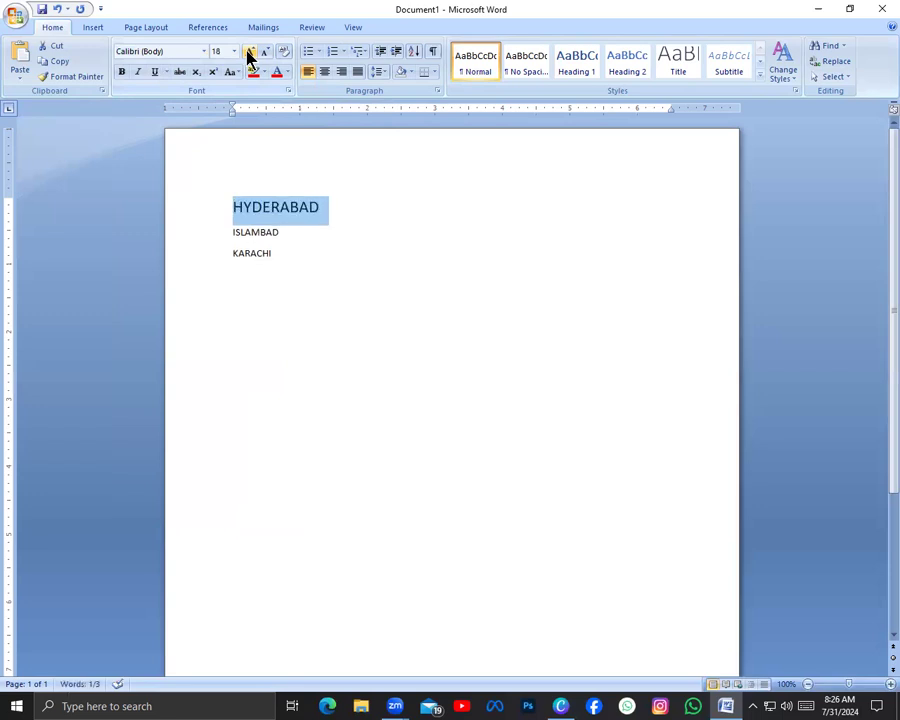
{"action": "left_click", "coordinate": [250, 54]}
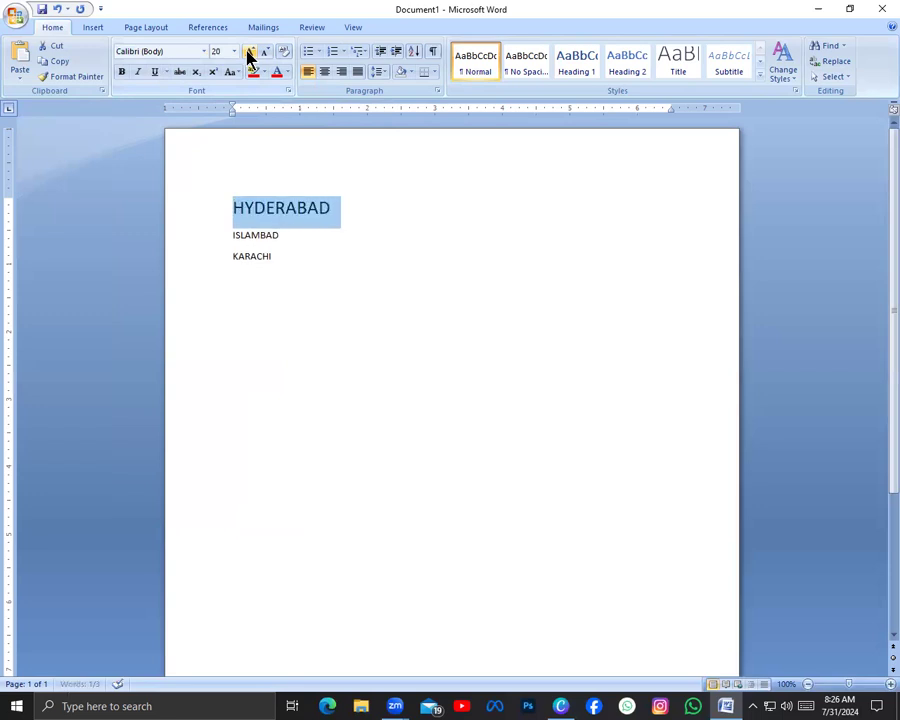
{"action": "left_click", "coordinate": [249, 54]}
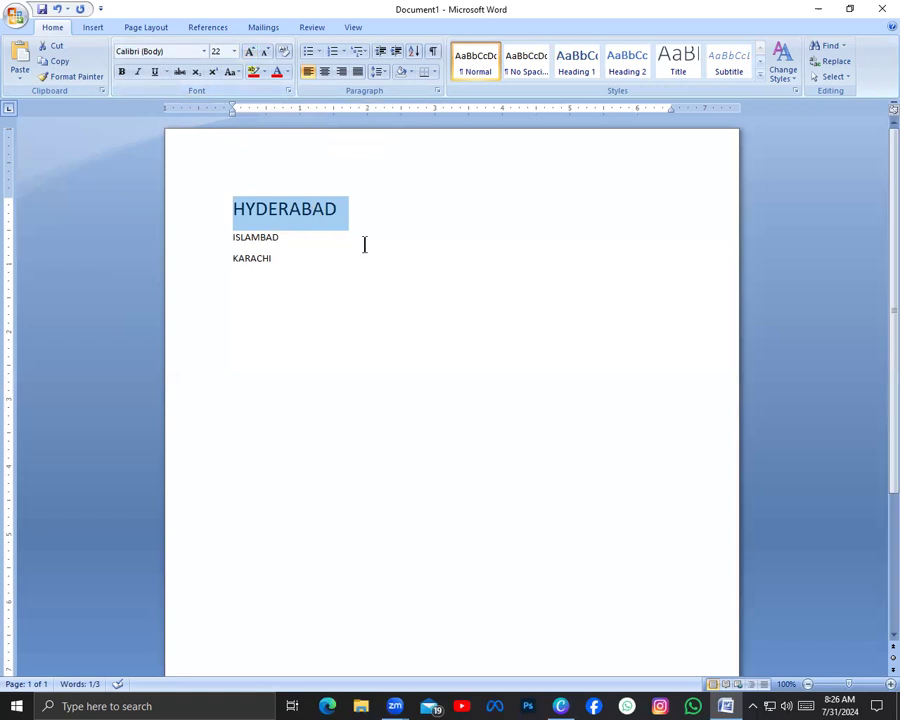
{"action": "left_click", "coordinate": [250, 51]}
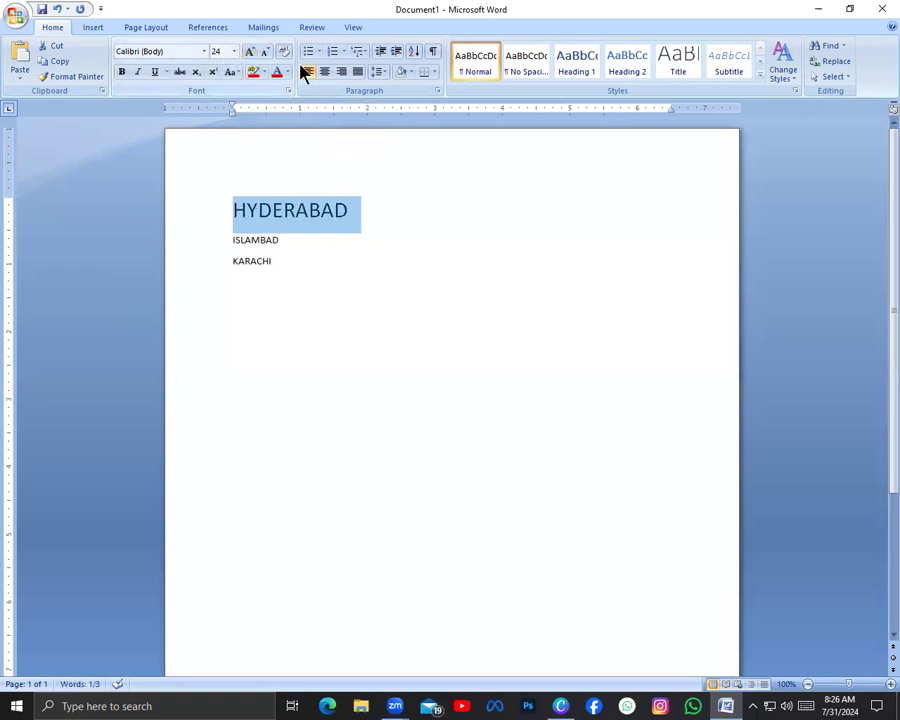
Make the HYDERABAD line bold and italic
{"action": "left_click", "coordinate": [125, 80]}
{"action": "left_click", "coordinate": [291, 277]}
{"action": "left_click_drag", "start_coordinate": [205, 219], "coordinate": [358, 213]}
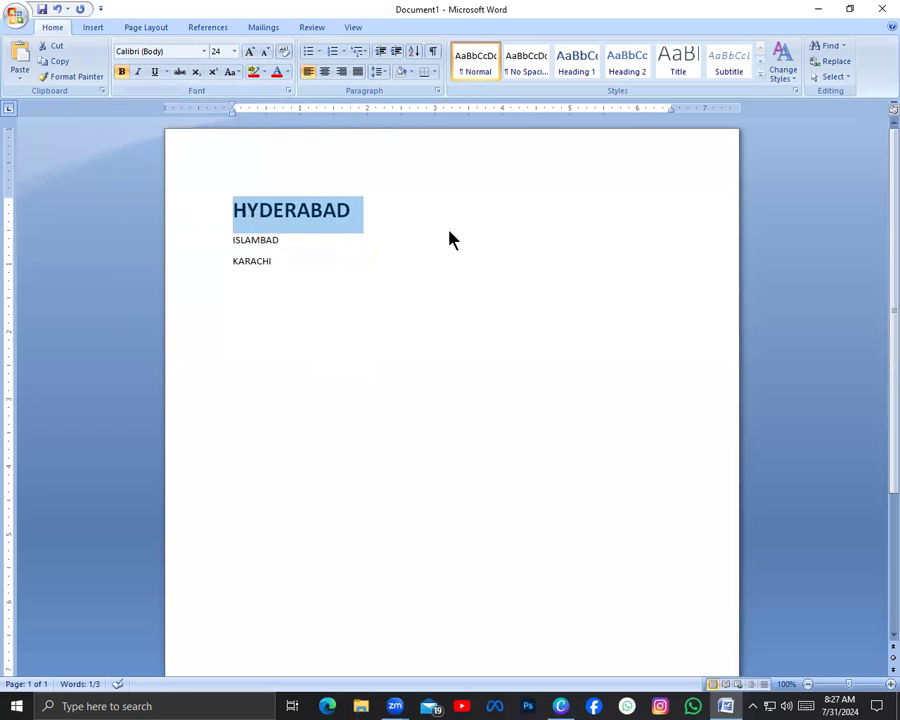
{"action": "left_click", "coordinate": [137, 73]}
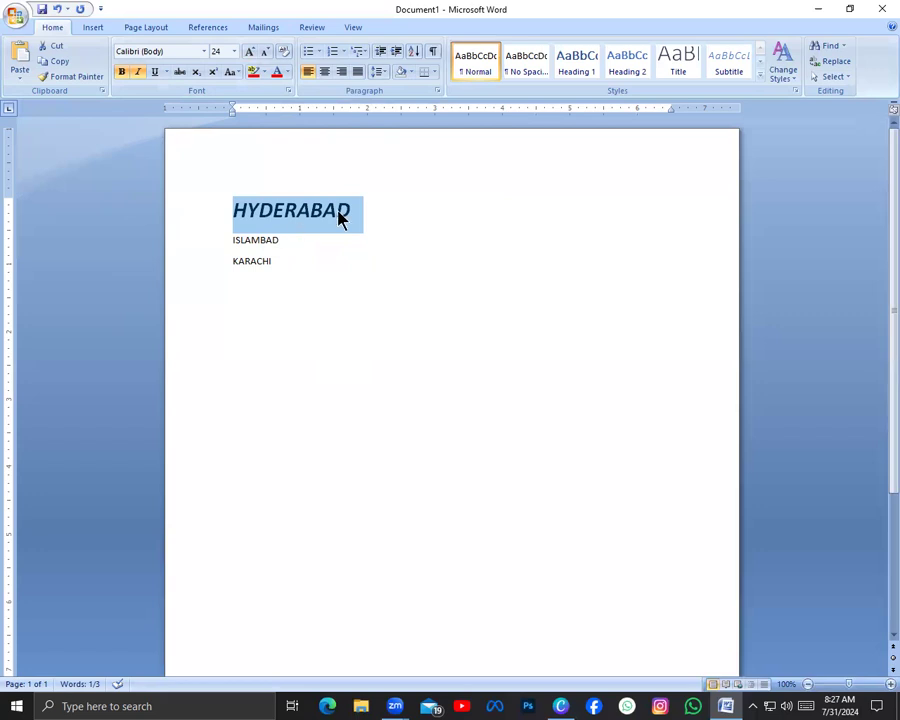
Underline the HYDERABAD line and change the underline style to a double line
{"action": "left_click", "coordinate": [158, 74]}
{"action": "left_click", "coordinate": [166, 73]}
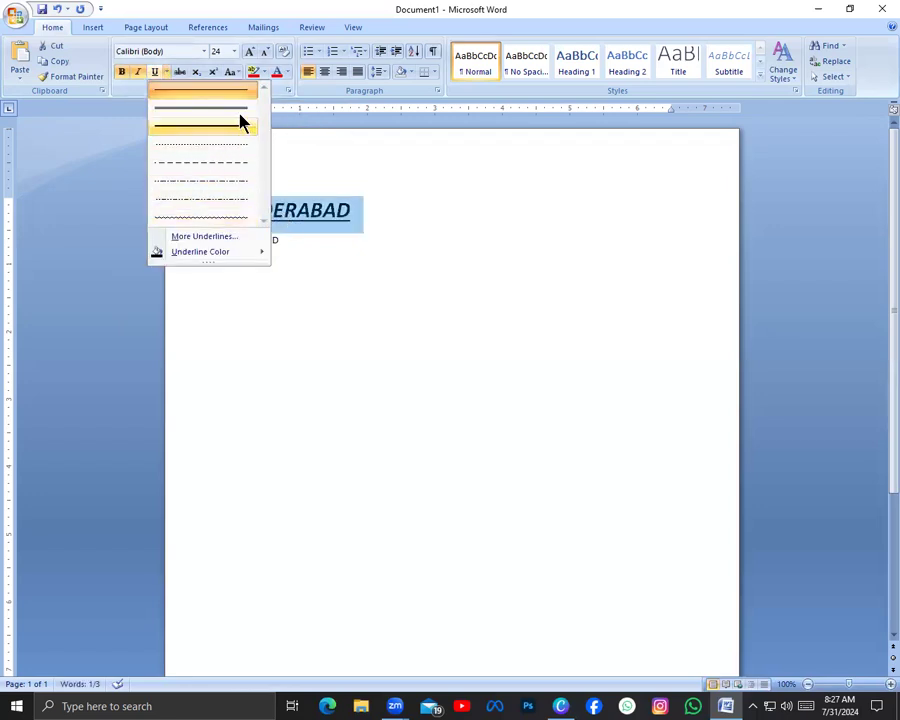
{"action": "left_click", "coordinate": [240, 122]}
{"action": "left_click", "coordinate": [166, 72]}
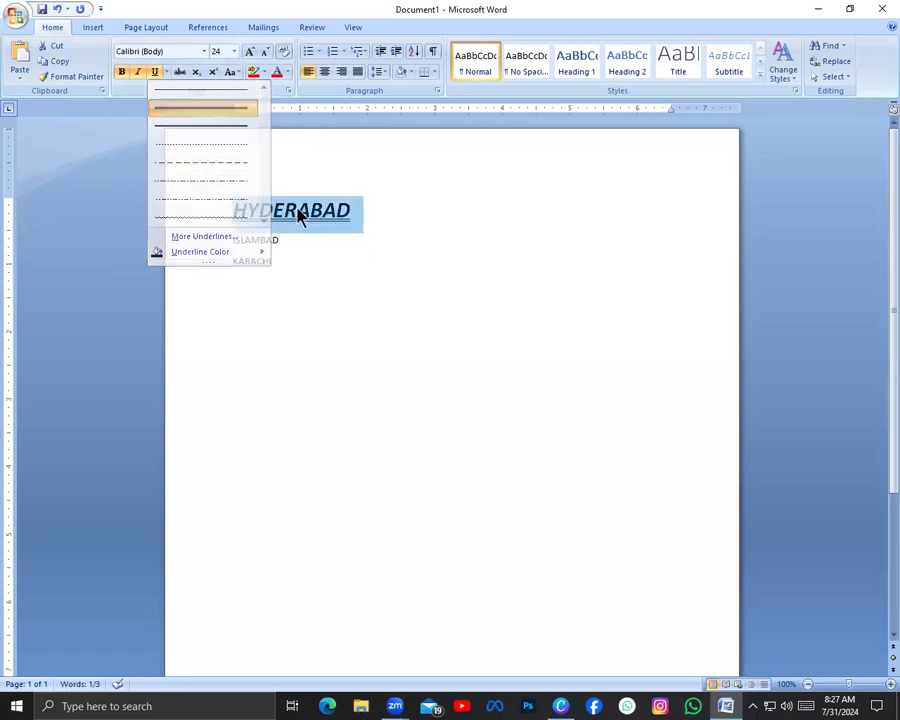
{"action": "left_click", "coordinate": [278, 233]}
{"action": "left_click", "coordinate": [166, 72]}
{"action": "left_click", "coordinate": [129, 263]}
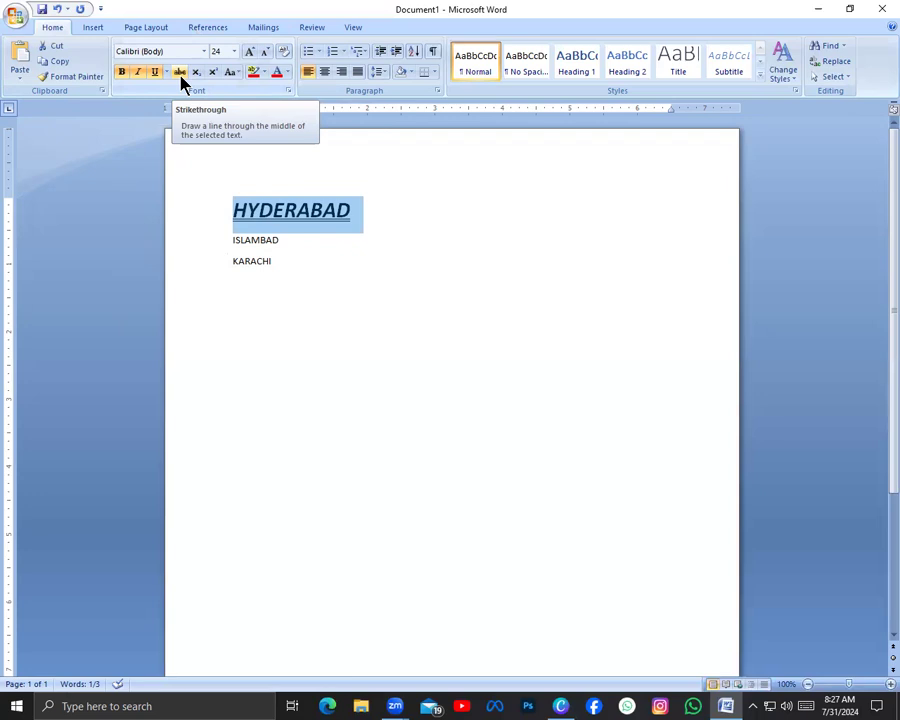
Apply strikethrough to the HYDERABAD line
{"action": "left_click", "coordinate": [181, 72]}
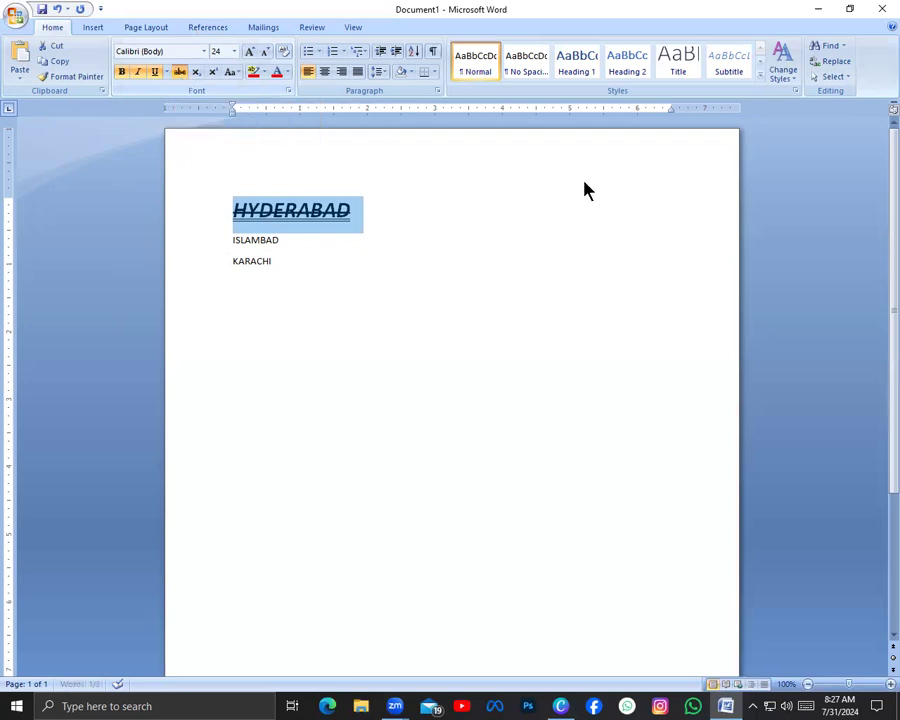
{"action": "left_click", "coordinate": [395, 245]}
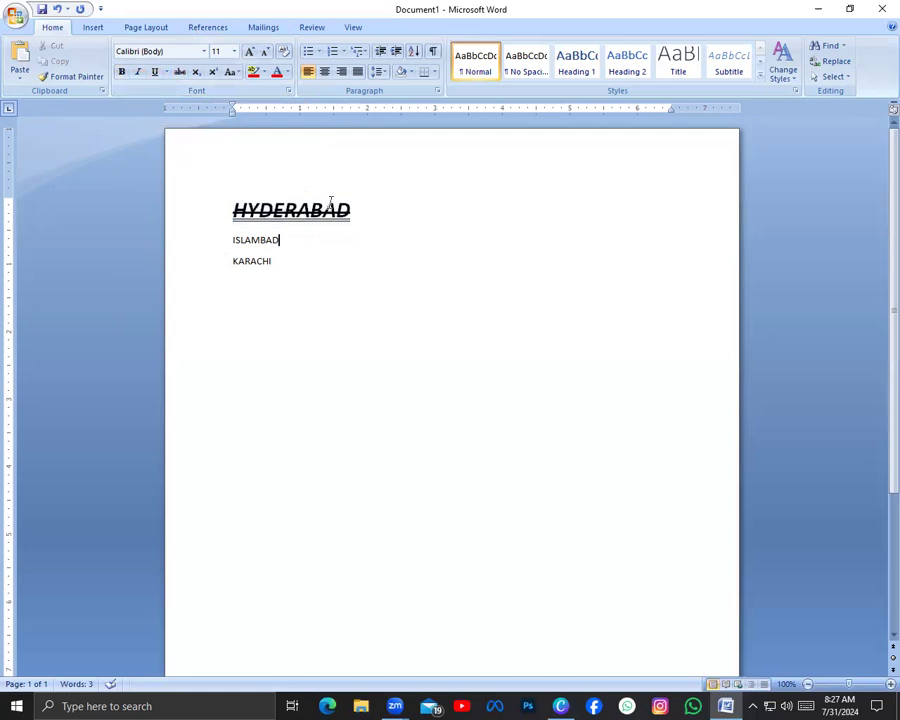
{"action": "left_click_drag", "start_coordinate": [337, 213], "coordinate": [203, 215]}
{"action": "left_click", "coordinate": [363, 236]}
{"action": "left_click", "coordinate": [383, 214]}
Delete the HYDERABAD line and undo the deletion
{"action": "left_click_drag", "start_coordinate": [379, 214], "coordinate": [211, 215]}
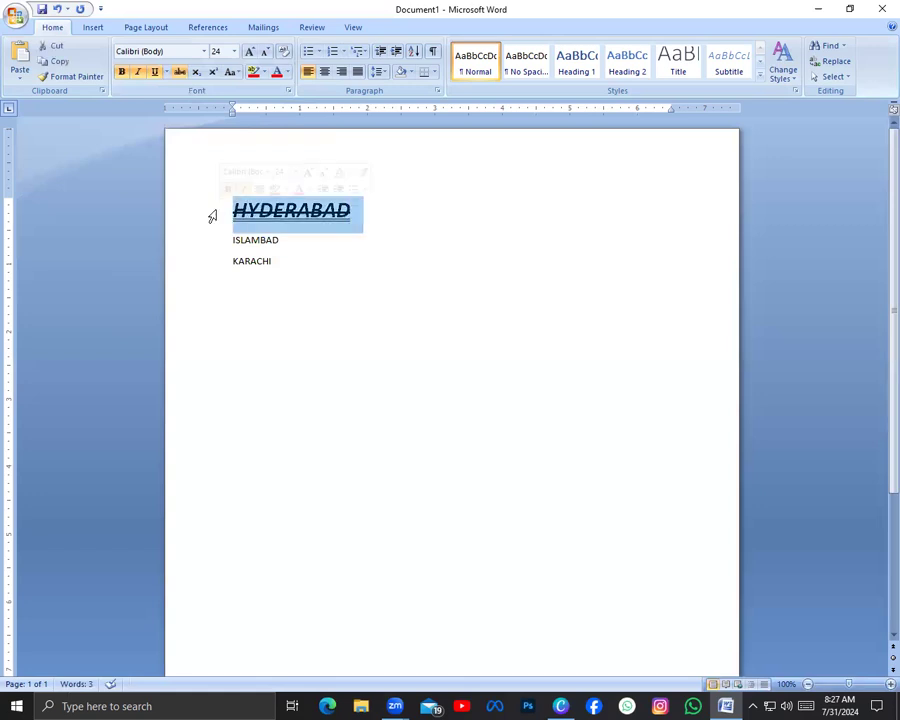
{"action": "key", "text": "Delete"}
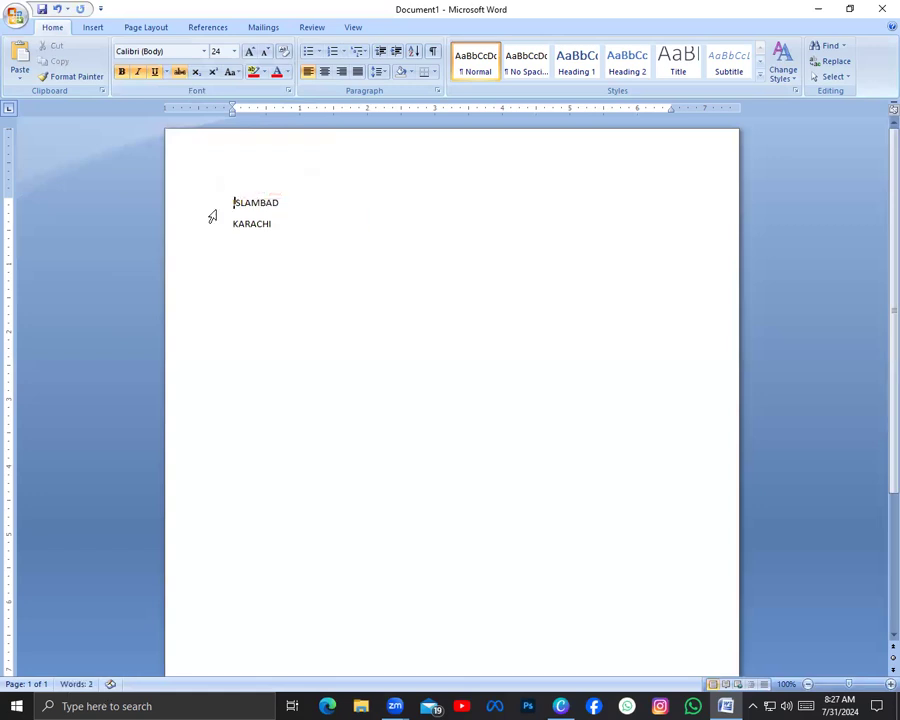
{"action": "key", "text": "ctrl+z"}
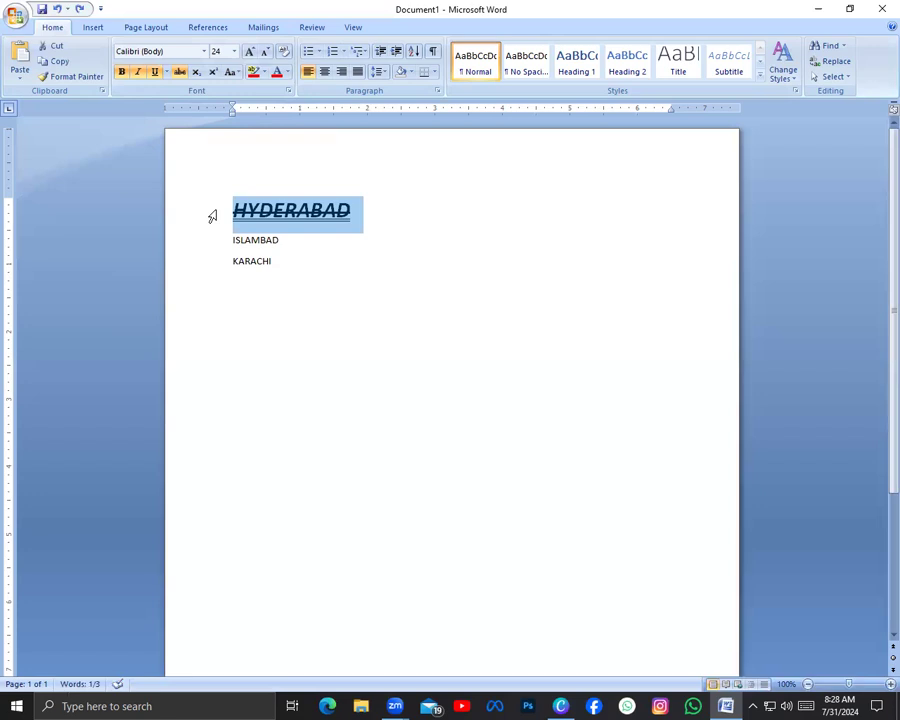
Remove the strikethrough from the HYDERABAD line
{"action": "left_click", "coordinate": [181, 73]}
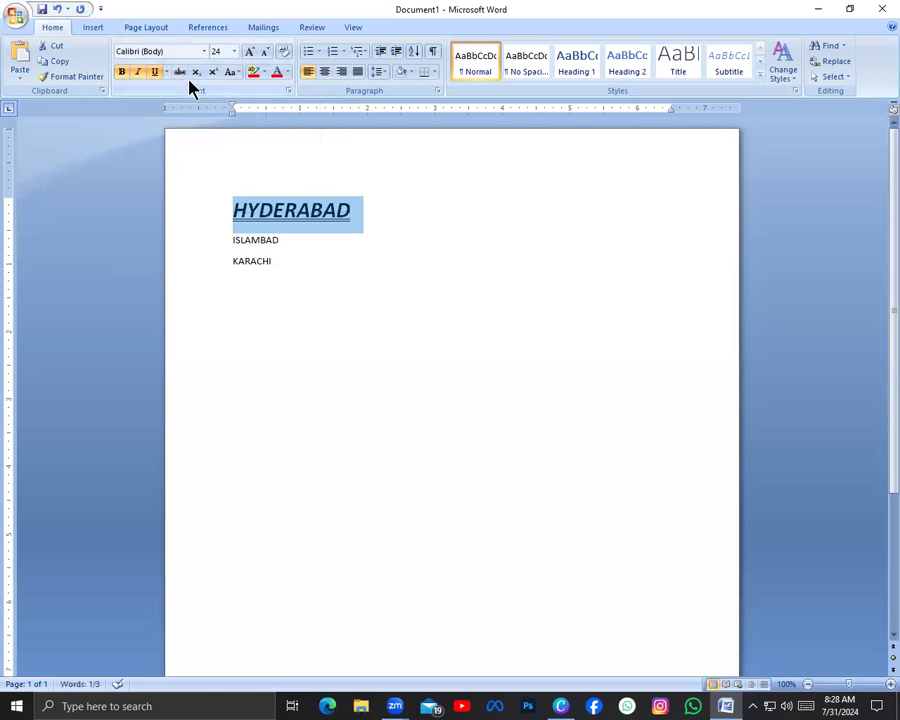
{"action": "left_click_drag", "start_coordinate": [402, 203], "coordinate": [221, 195]}
{"action": "left_click", "coordinate": [295, 339]}
{"action": "left_click", "coordinate": [211, 310]}
Enter the expression "A2+ b2" on a line below the city names
{"action": "left_click", "coordinate": [372, 300]}
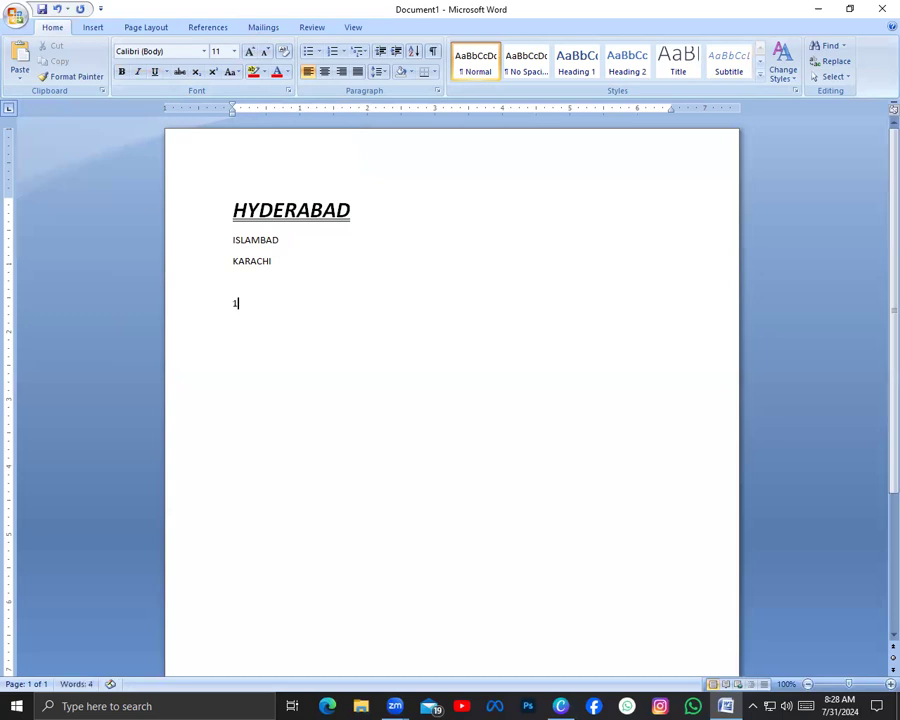
{"action": "type", "text": "A"}
{"action": "key", "text": "BackSpace"}
{"action": "type", "text": "A2+ b2"}
Format the 2 after the A in the expression as superscript
{"action": "left_click", "coordinate": [245, 303]}
{"action": "key", "text": "shift+Left"}
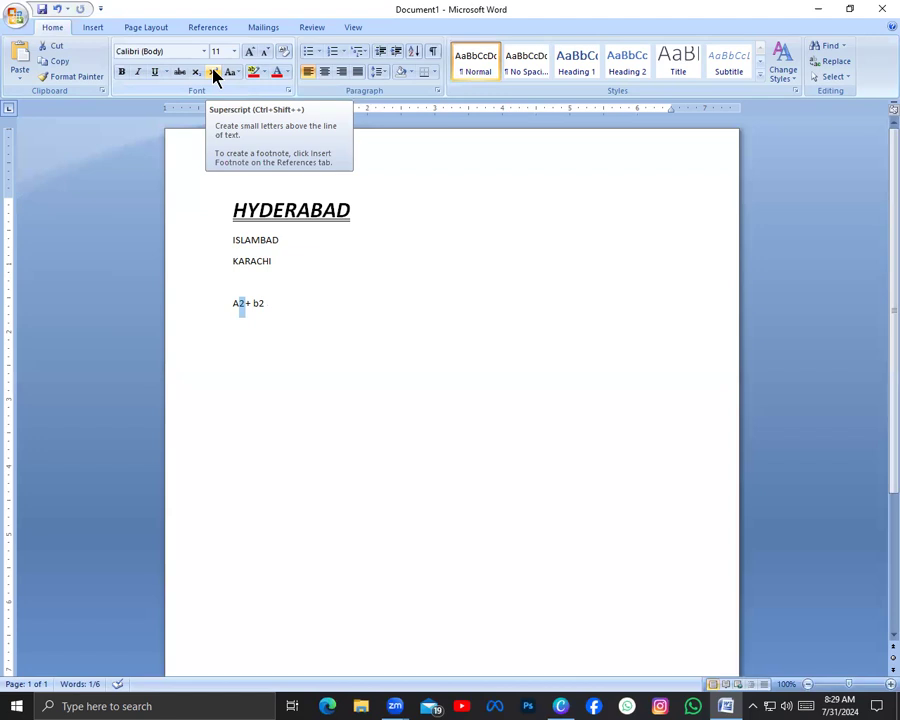
{"action": "left_click", "coordinate": [213, 76]}
{"action": "left_click", "coordinate": [273, 396]}
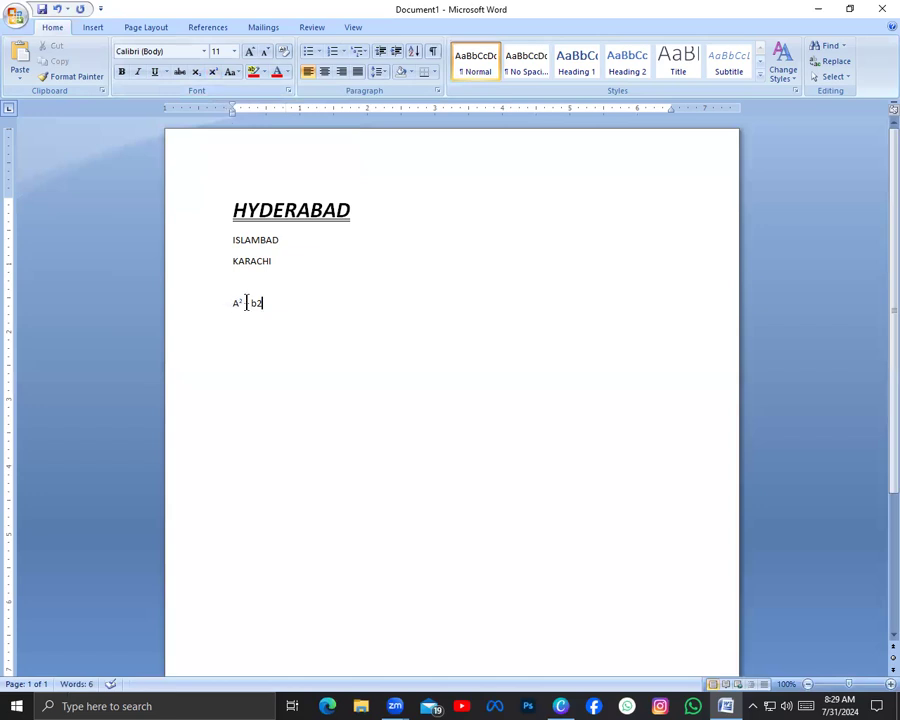
Format the 2 after the b in the expression as superscript and place the cursor at the line's end
{"action": "left_click", "coordinate": [242, 303]}
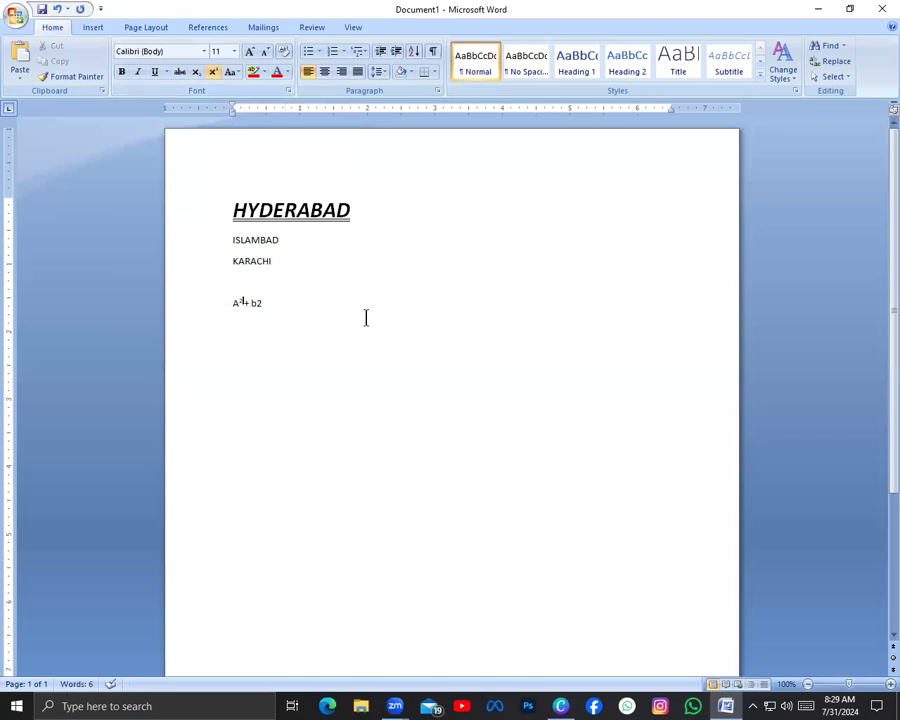
{"action": "left_click", "coordinate": [257, 303]}
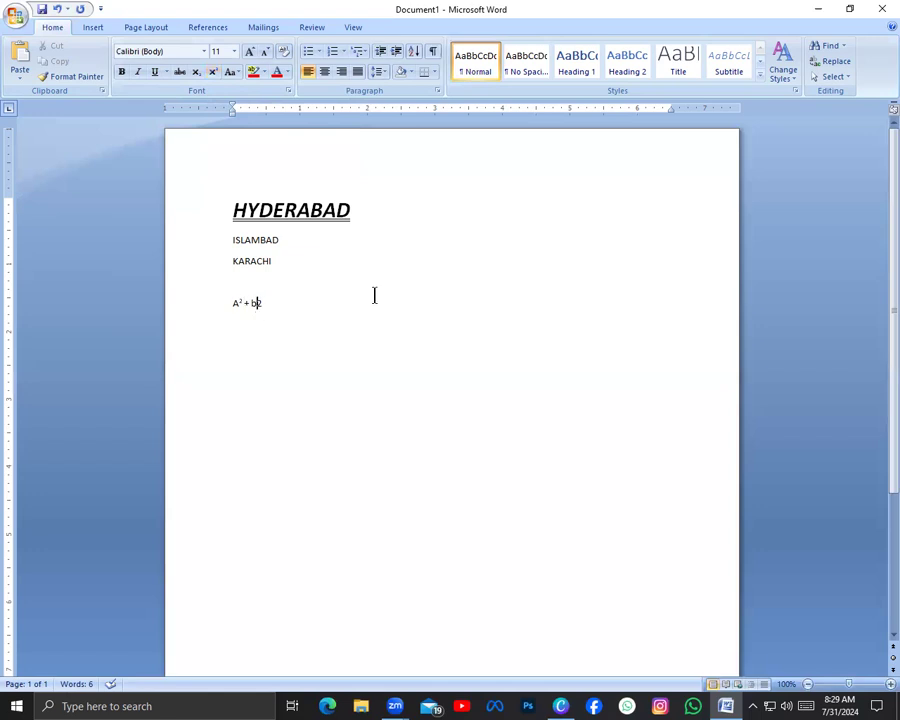
{"action": "key", "text": "shift+Right"}
{"action": "left_click", "coordinate": [212, 72]}
{"action": "left_click", "coordinate": [249, 360]}
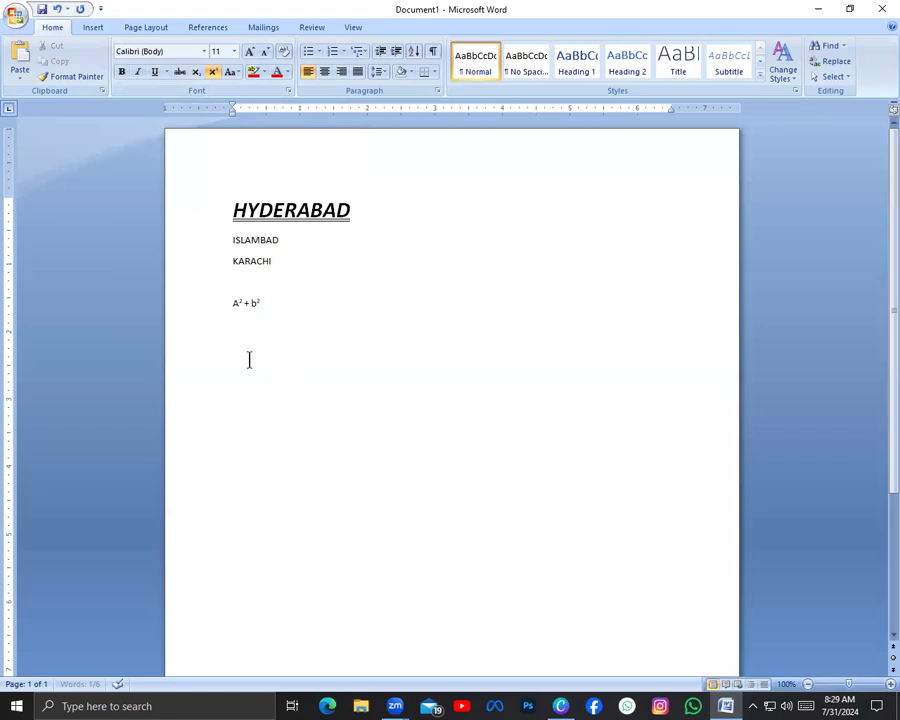
{"action": "left_click", "coordinate": [213, 313]}
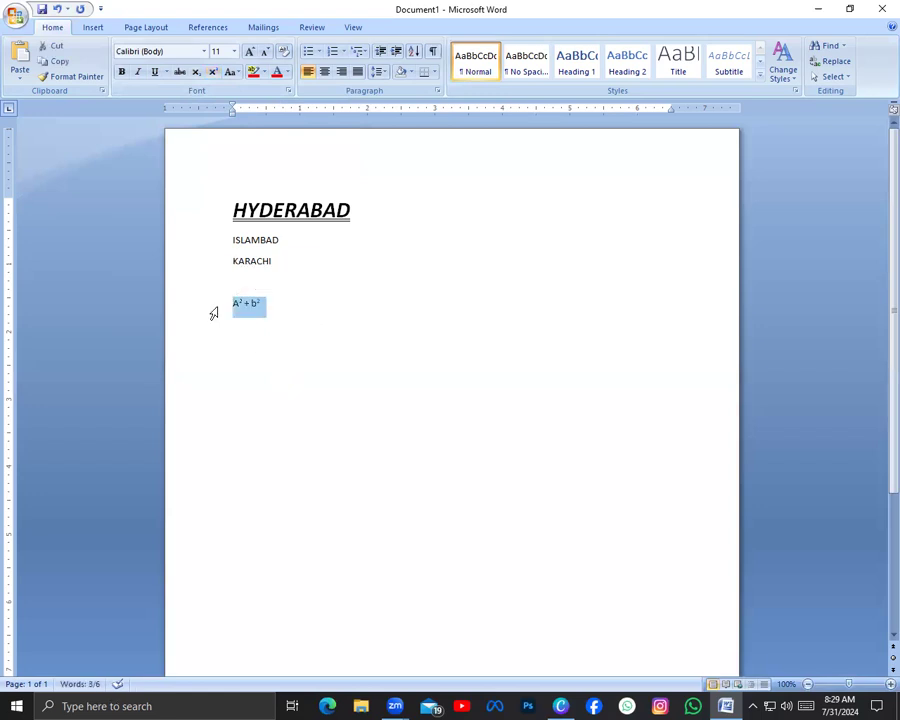
{"action": "key", "text": "Right"}
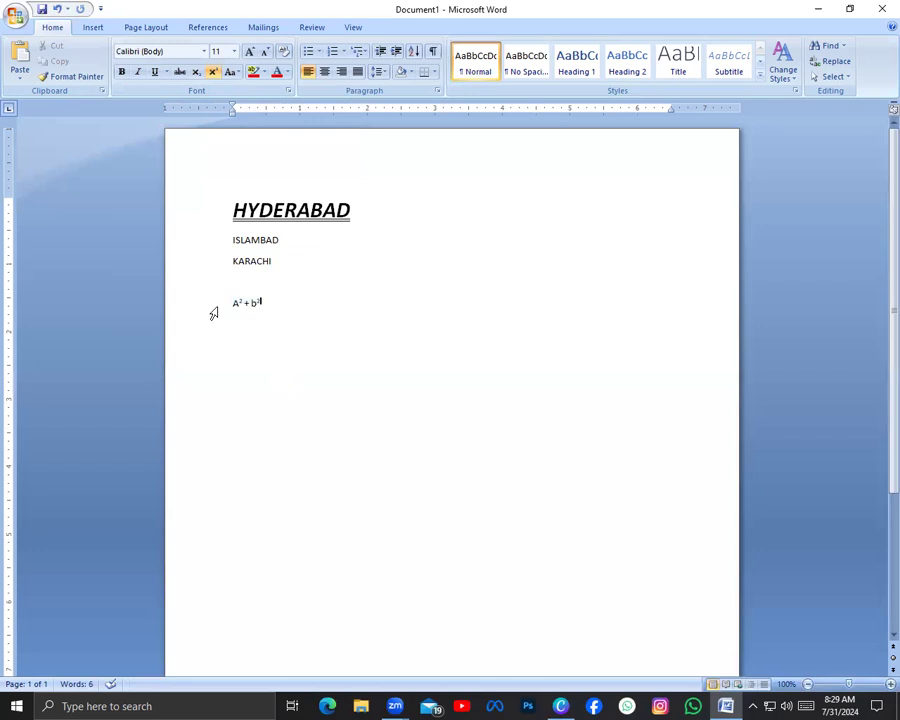
Paste a copy of the A² + b² expression two lines below the original
{"action": "left_click", "coordinate": [217, 338]}
{"action": "key", "text": "ctrl+c"}
{"action": "double_click", "coordinate": [231, 340]}
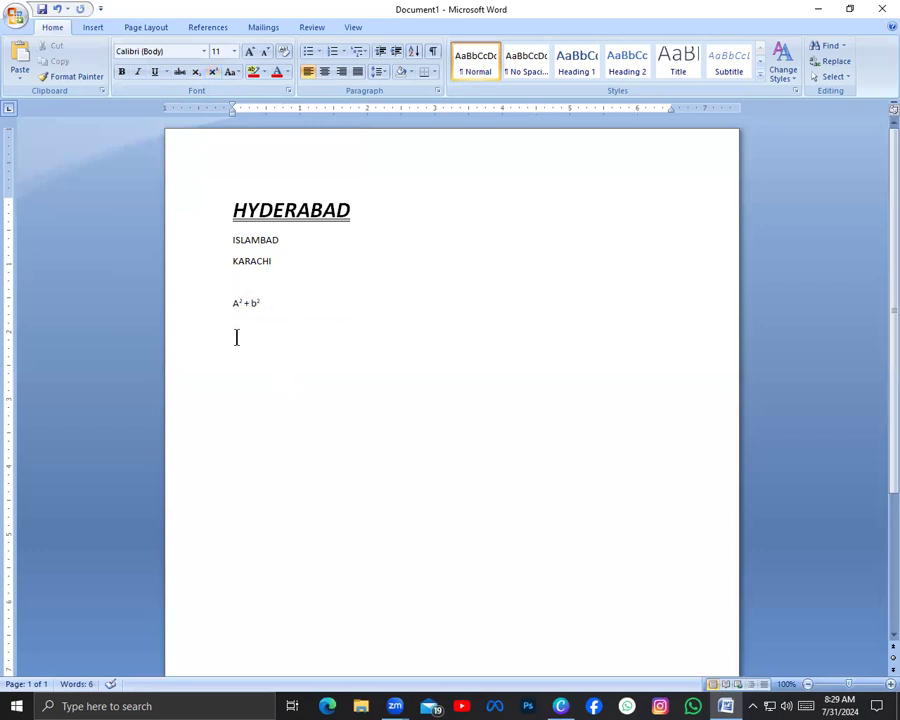
{"action": "key", "text": "ctrl+v"}
Format the 2 after the A in the copied expression as subscript
{"action": "left_click", "coordinate": [244, 345]}
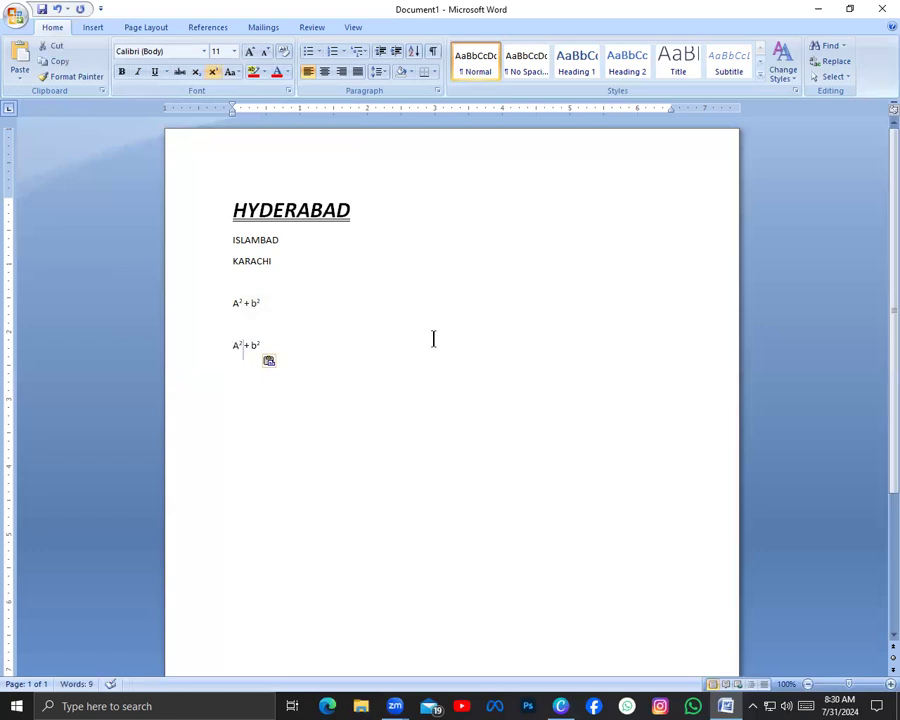
{"action": "key", "text": "shift+Left"}
{"action": "left_click", "coordinate": [198, 73]}
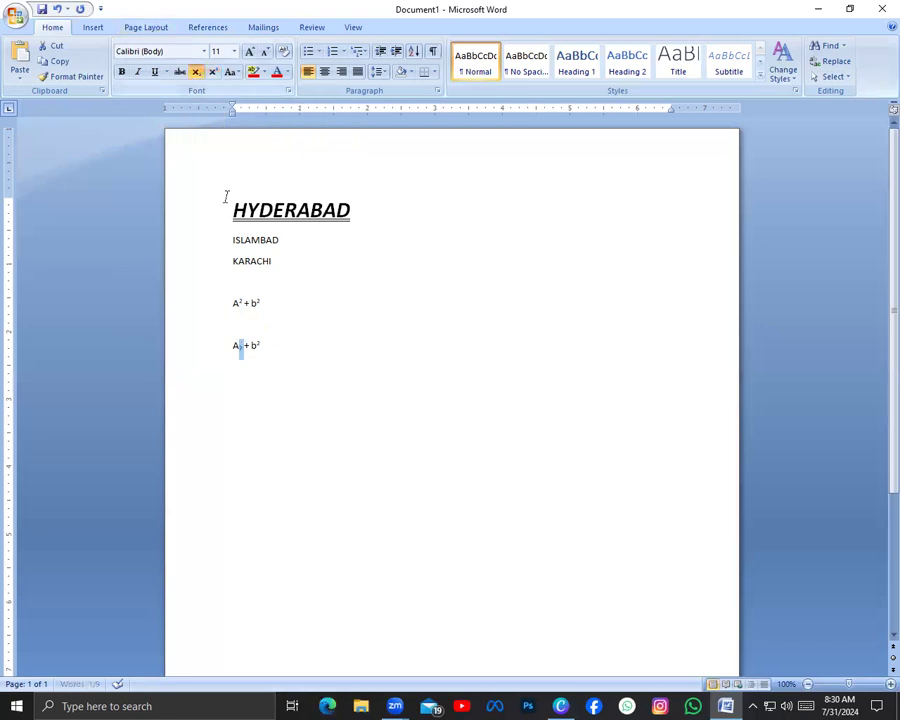
{"action": "left_click", "coordinate": [243, 369]}
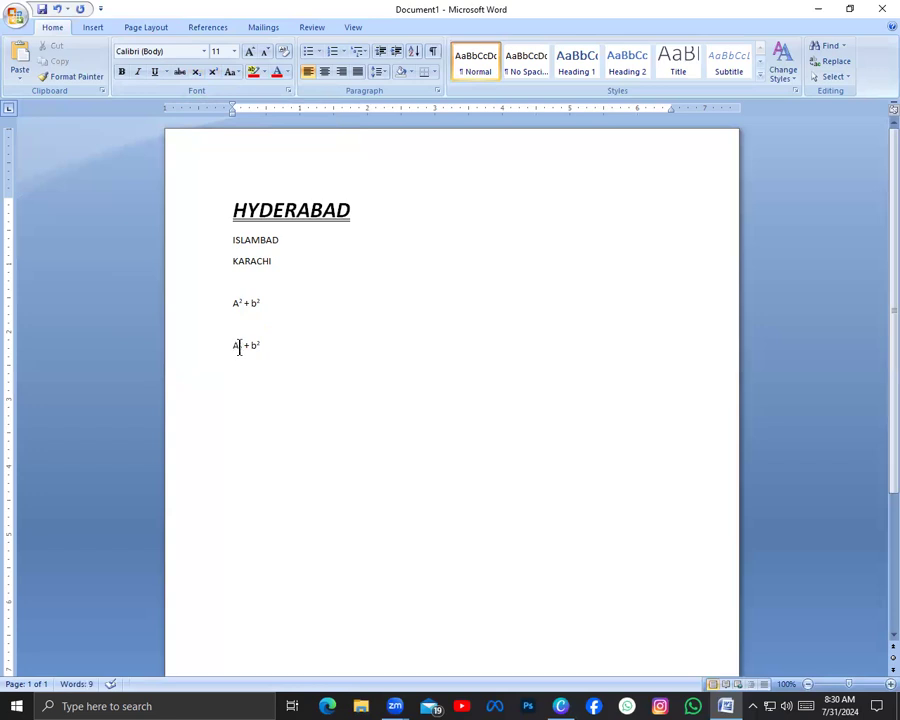
Format the 2 after the b in the copied expression as subscript
{"action": "double_click", "coordinate": [264, 345]}
{"action": "left_click", "coordinate": [267, 346]}
{"action": "left_click_drag", "start_coordinate": [267, 346], "coordinate": [257, 346]}
{"action": "left_click", "coordinate": [197, 73]}
{"action": "left_click", "coordinate": [280, 410]}
{"action": "key", "text": "Return"}
Delete both the superscript and the subscript expressions below the city names
{"action": "left_click_drag", "start_coordinate": [275, 345], "coordinate": [201, 309]}
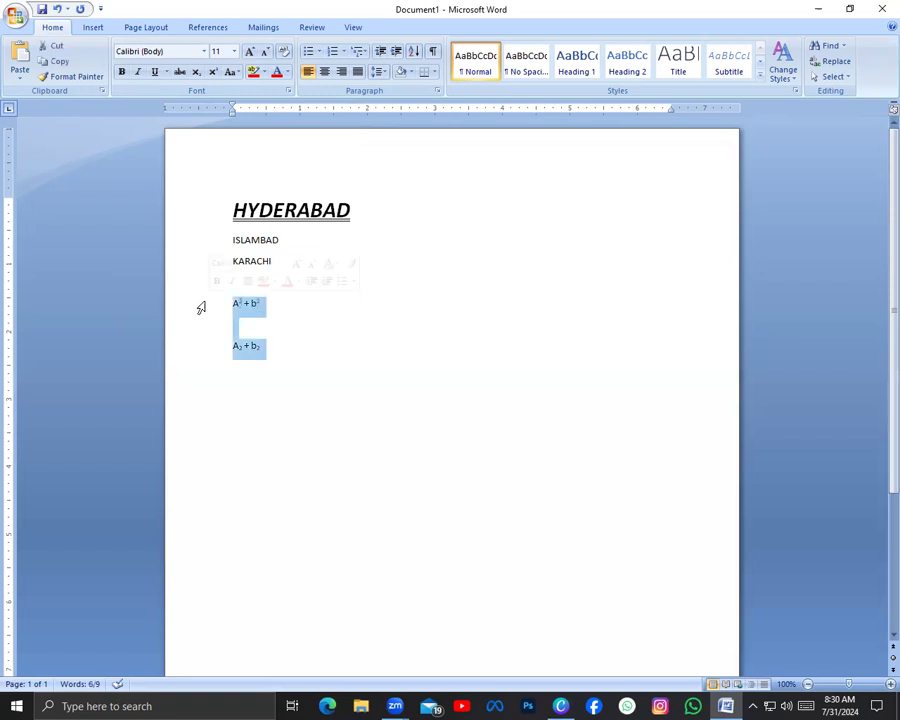
{"action": "key", "text": "Delete"}
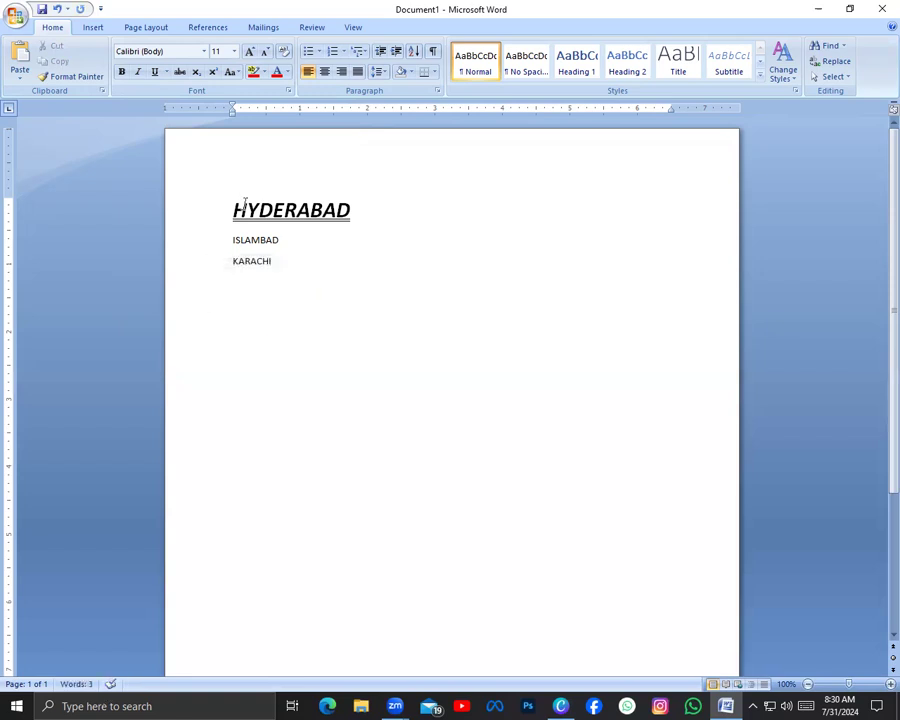
{"action": "triple_click", "coordinate": [244, 212]}
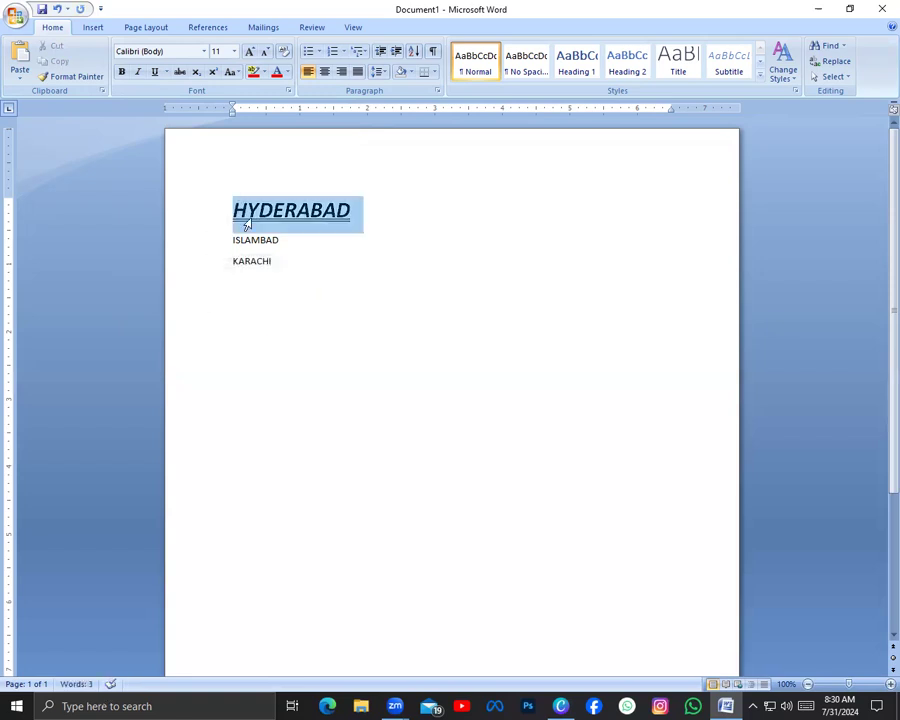
{"action": "left_click", "coordinate": [239, 75]}
{"action": "left_click", "coordinate": [209, 107]}
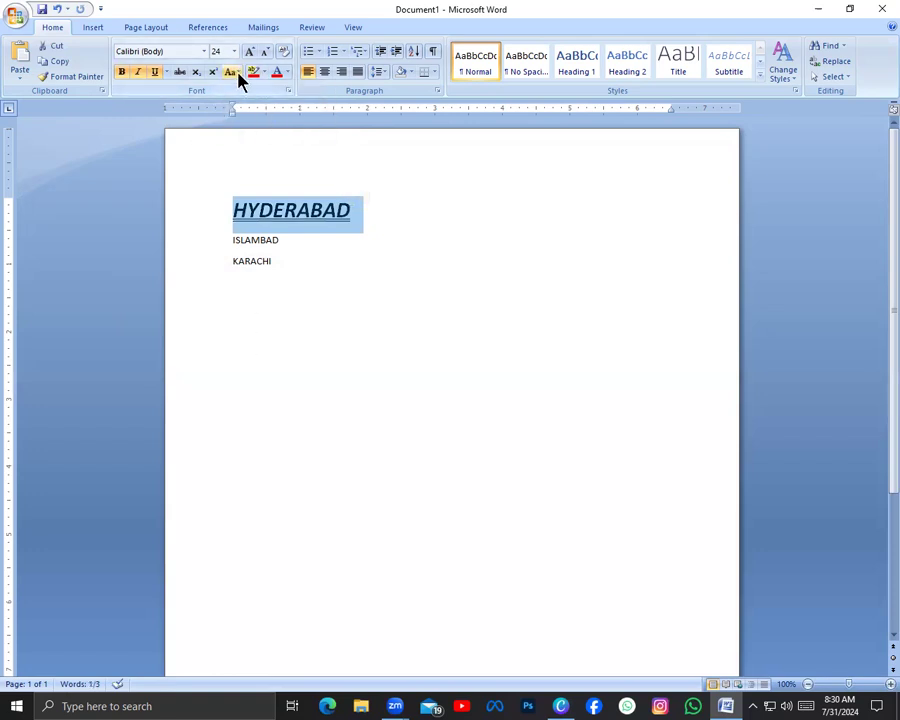
{"action": "left_click", "coordinate": [239, 77]}
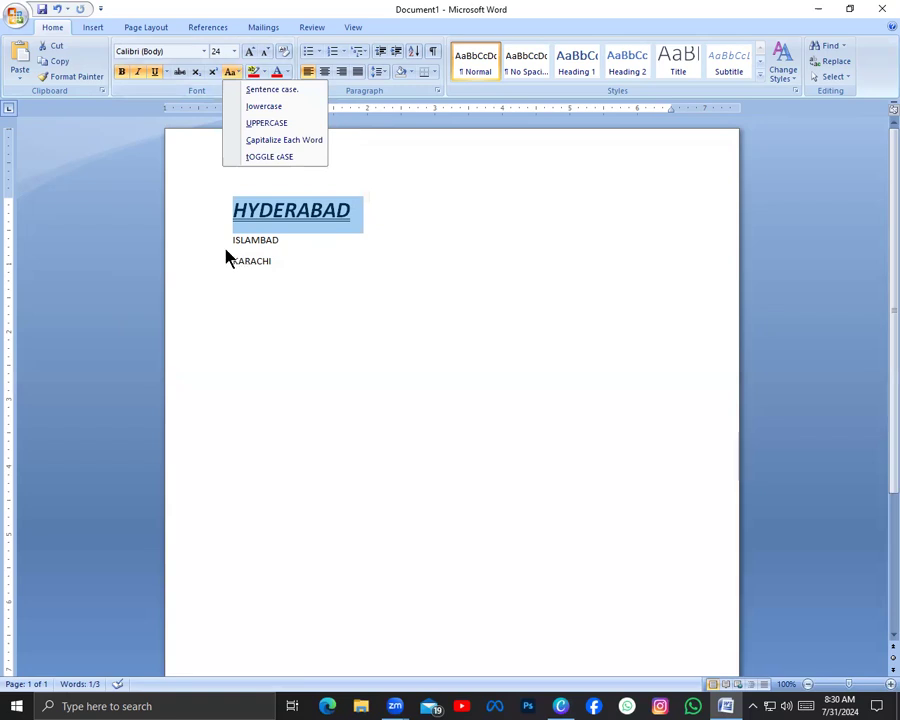
Enter the text "Future forward institute" on a line below the city names, leaving a blank line after KARACHI
{"action": "left_click", "coordinate": [266, 326]}
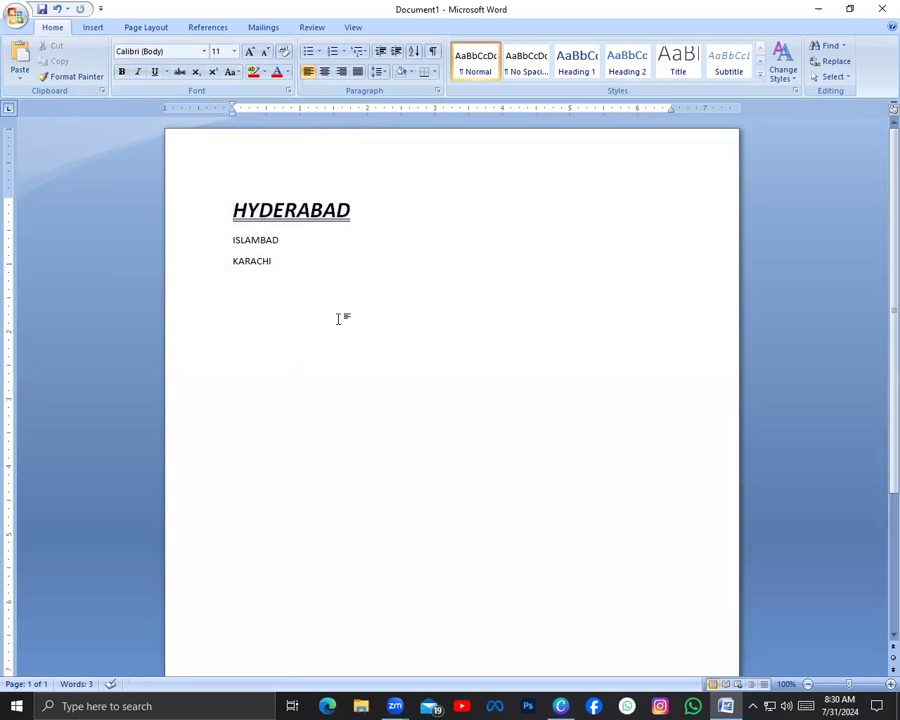
{"action": "type", "text": "futut"}
{"action": "key", "text": "BackSpace"}
{"action": "type", "text": "re s"}
{"action": "key", "text": "BackSpace"}
{"action": "type", "text": "forward institute"}
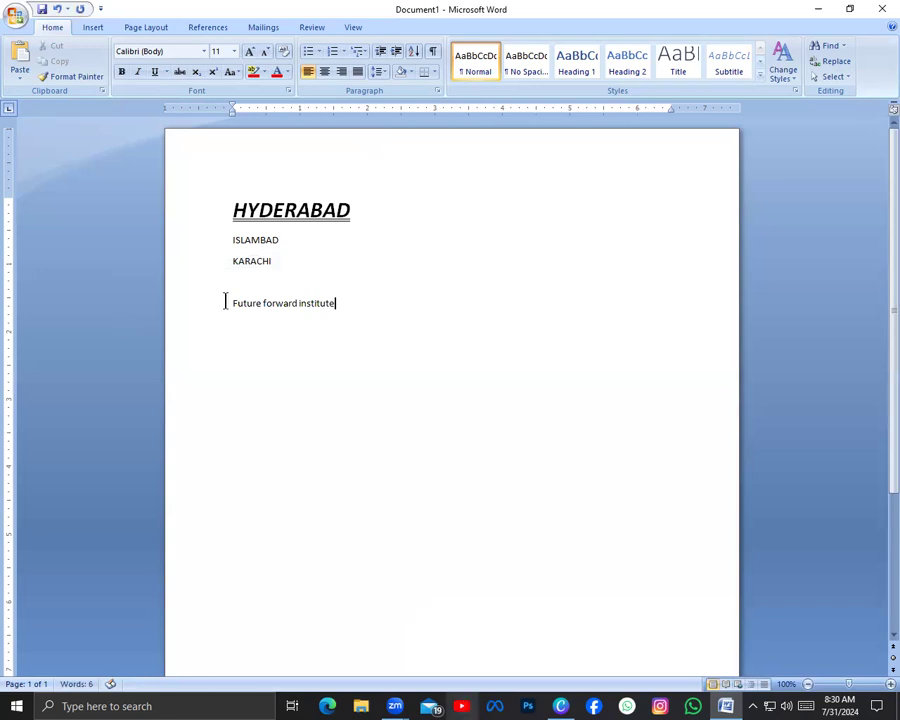
Convert the "Future forward institute" line to UPPERCASE and afterward to lowercase with Change Case
{"action": "left_click_drag", "start_coordinate": [244, 303], "coordinate": [356, 301]}
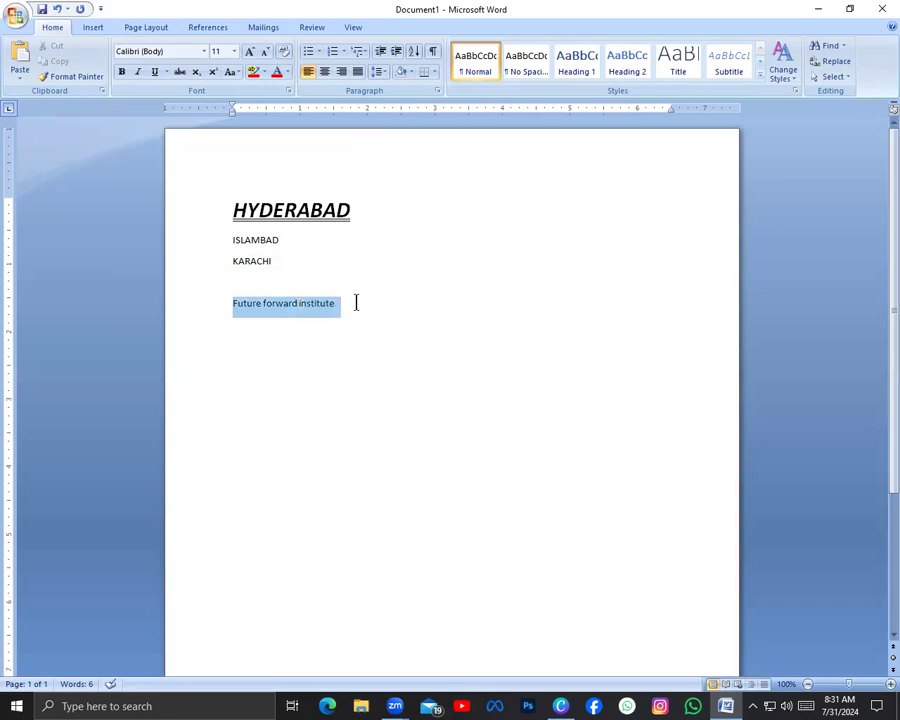
{"action": "left_click", "coordinate": [240, 72]}
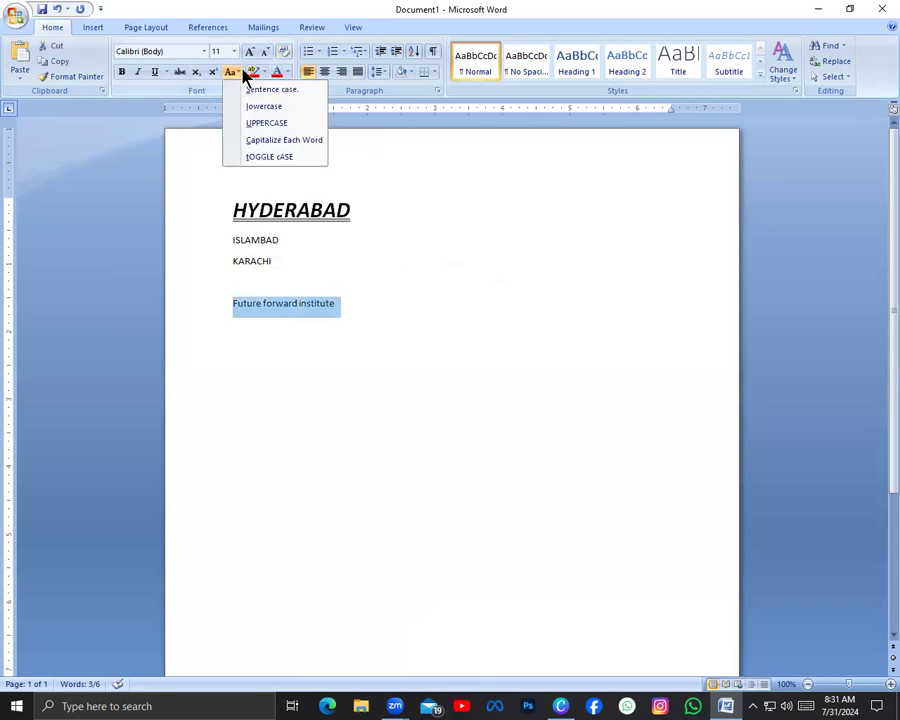
{"action": "left_click", "coordinate": [297, 122]}
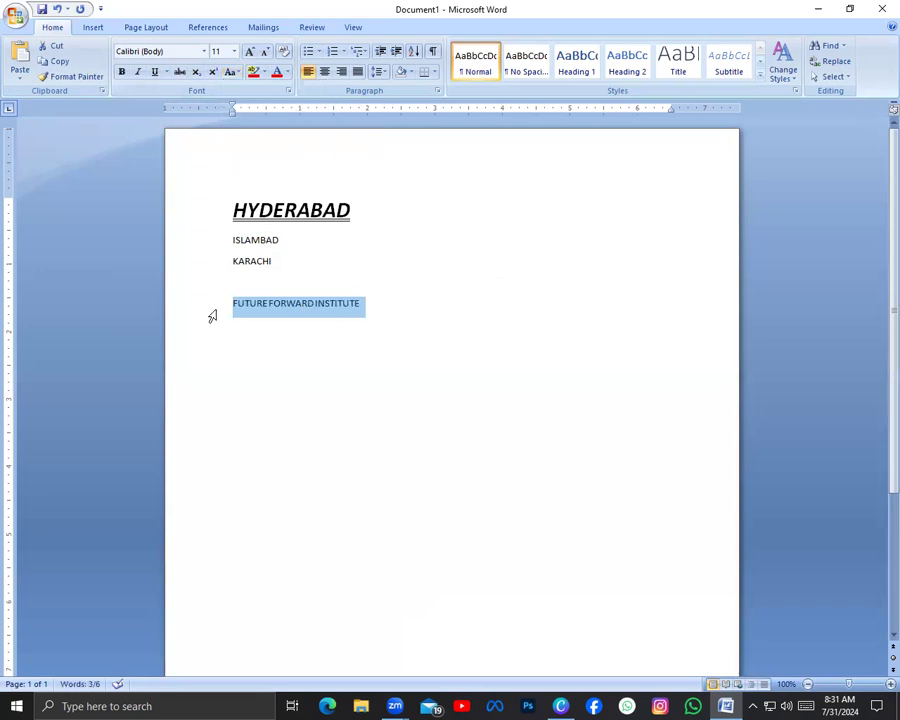
{"action": "left_click", "coordinate": [234, 73]}
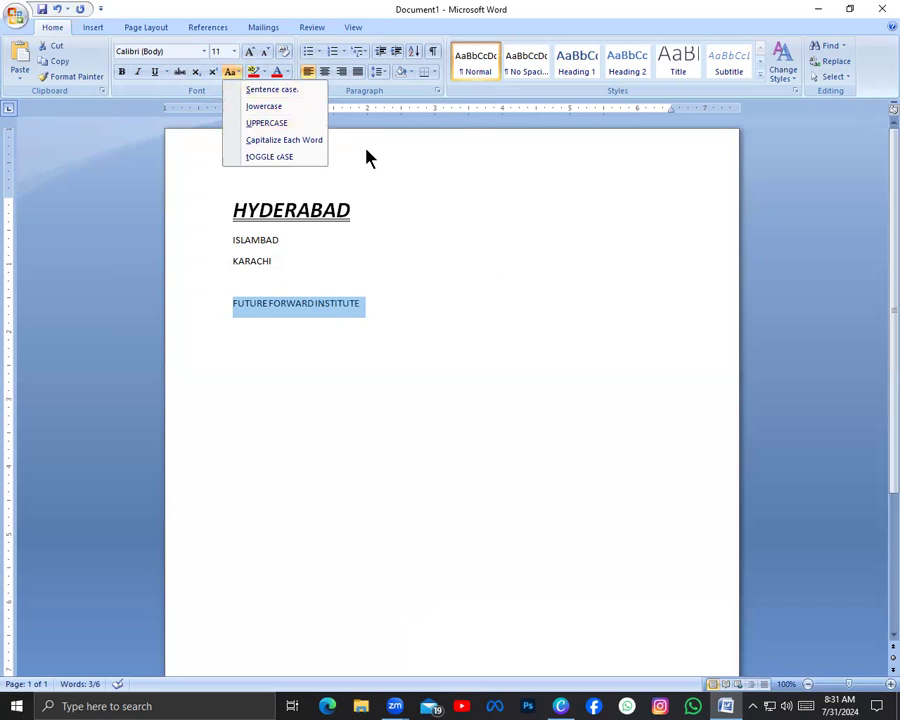
{"action": "left_click", "coordinate": [298, 108]}
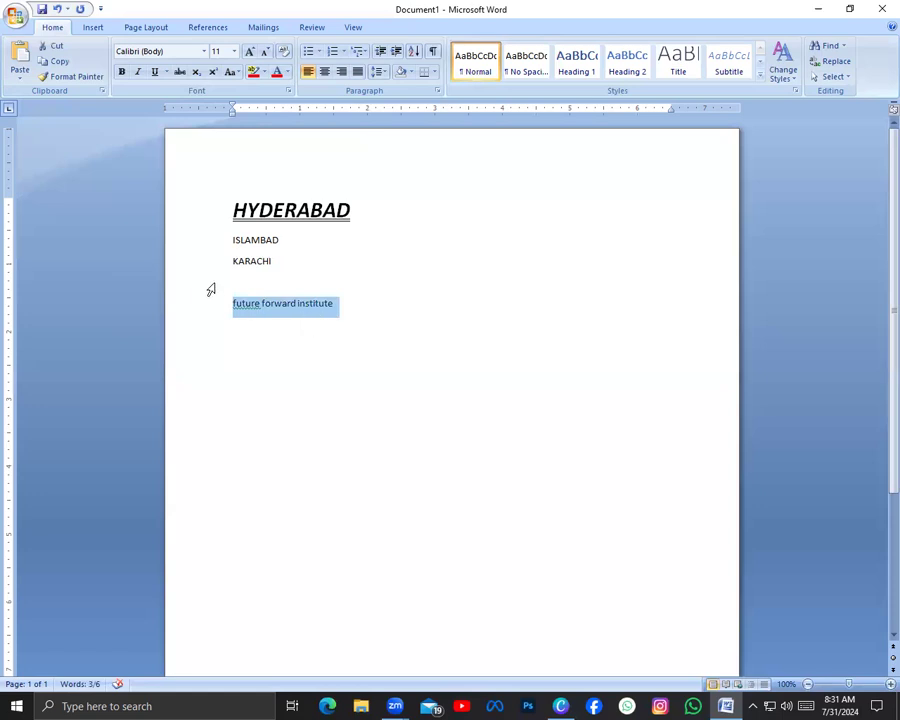
Change the institute line to Sentence case, followed by Capitalize Each Word
{"action": "left_click", "coordinate": [241, 74]}
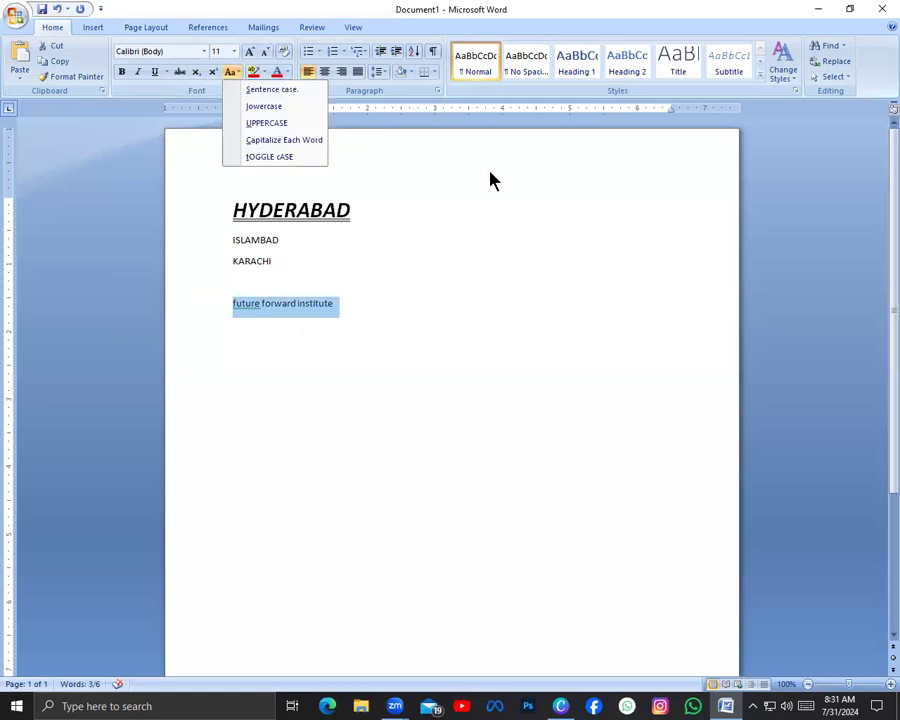
{"action": "left_click", "coordinate": [302, 95]}
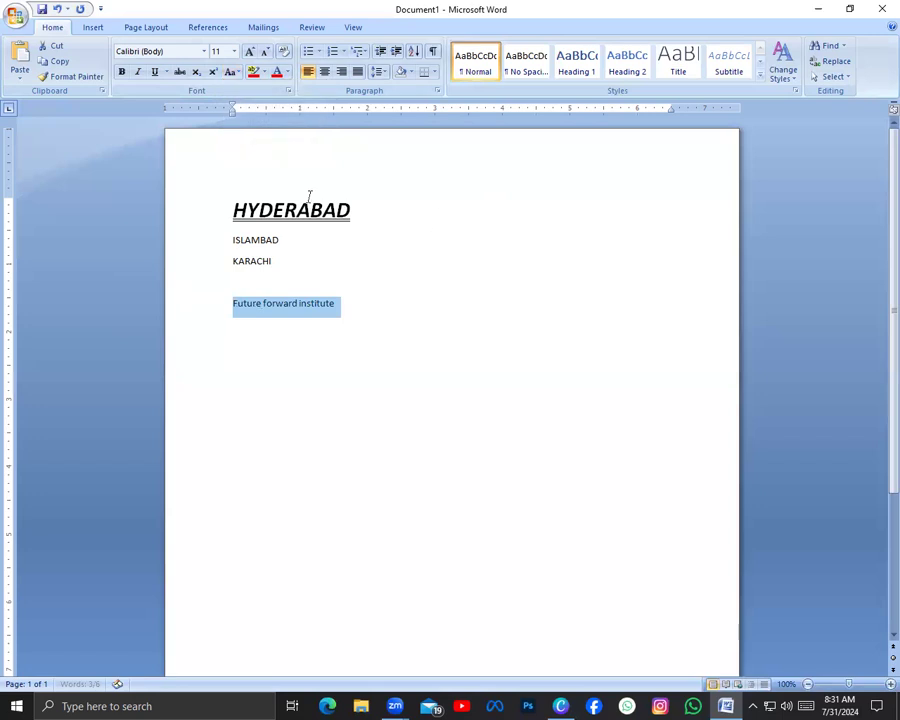
{"action": "left_click", "coordinate": [234, 73]}
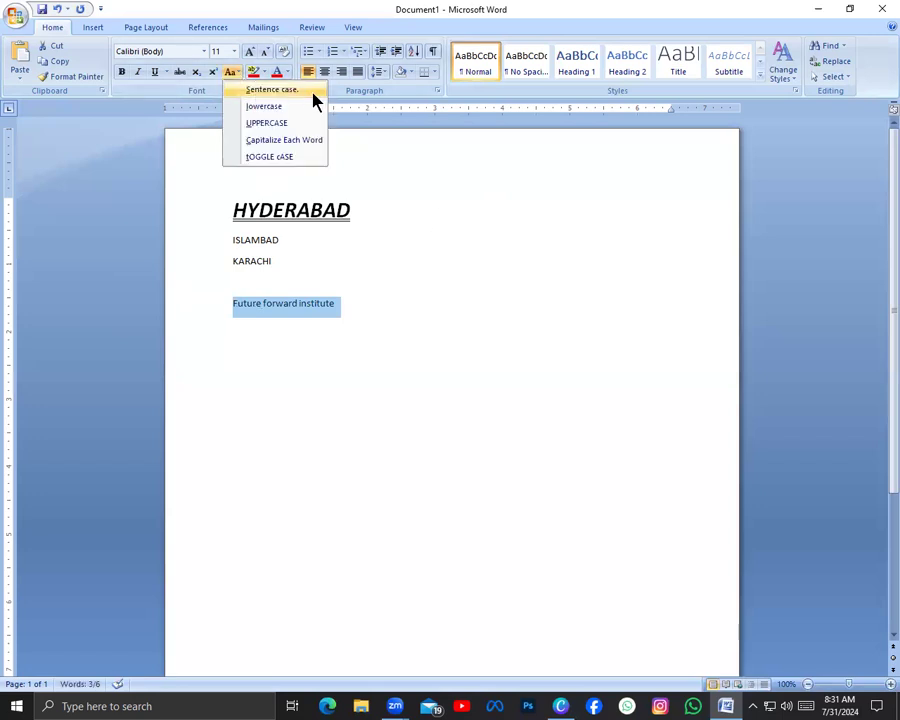
{"action": "left_click", "coordinate": [313, 146]}
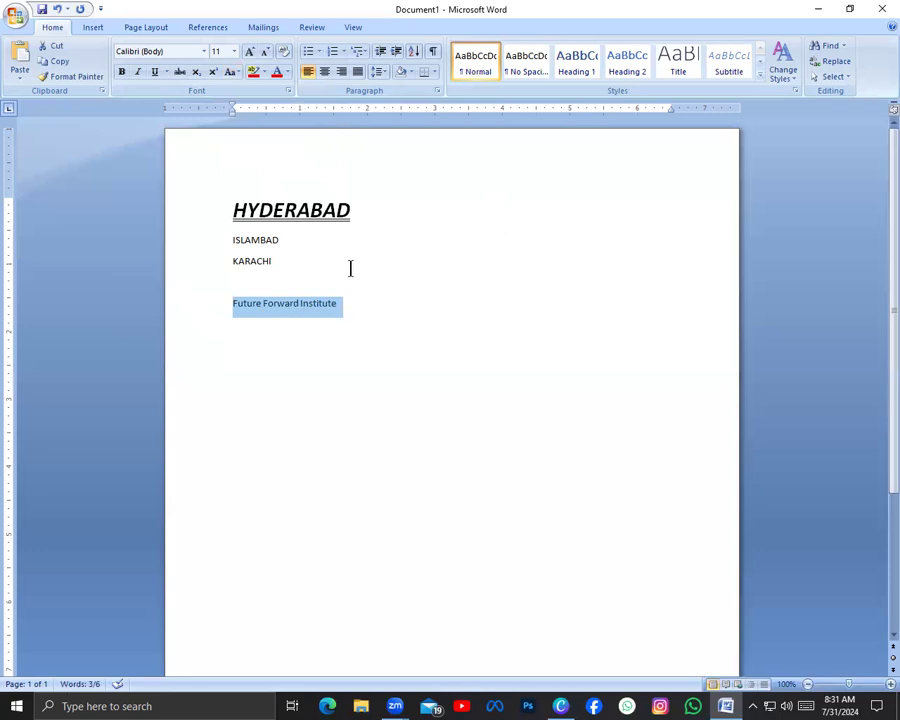
{"action": "left_click", "coordinate": [231, 71]}
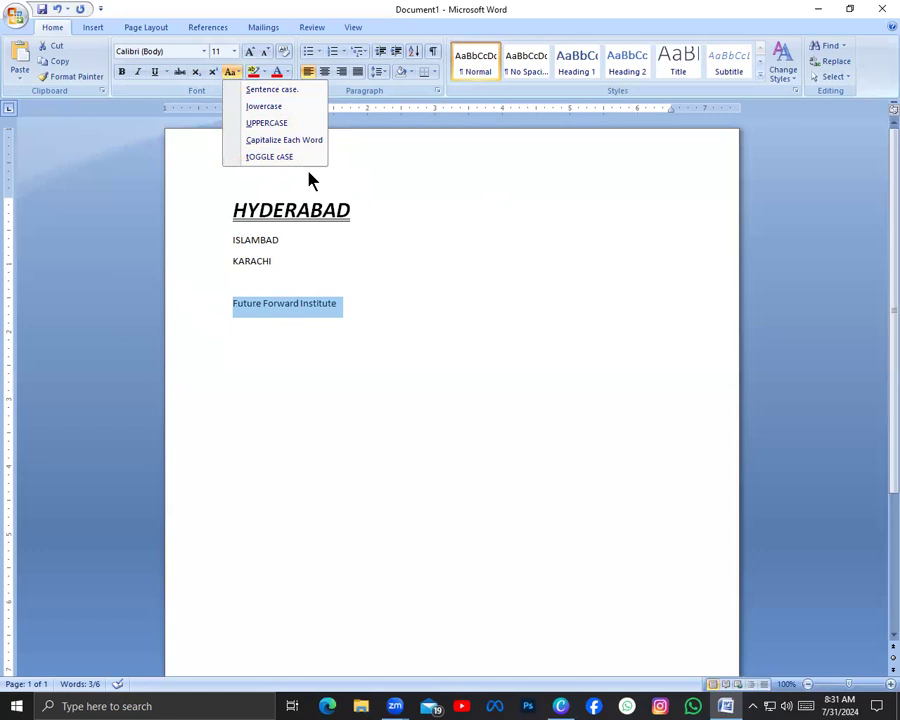
{"action": "left_click", "coordinate": [349, 315]}
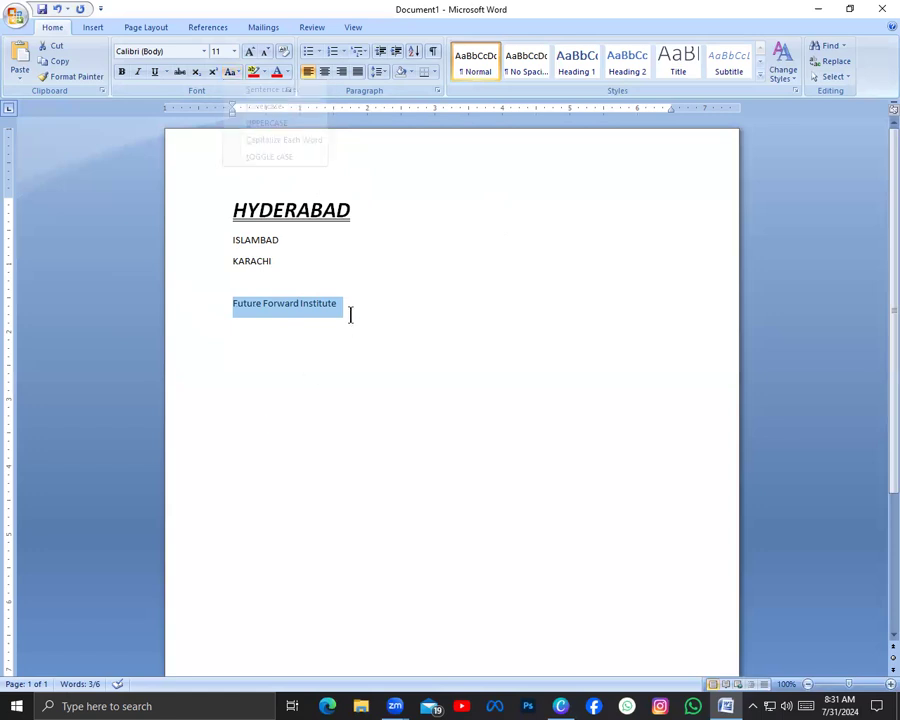
{"action": "left_click", "coordinate": [233, 74]}
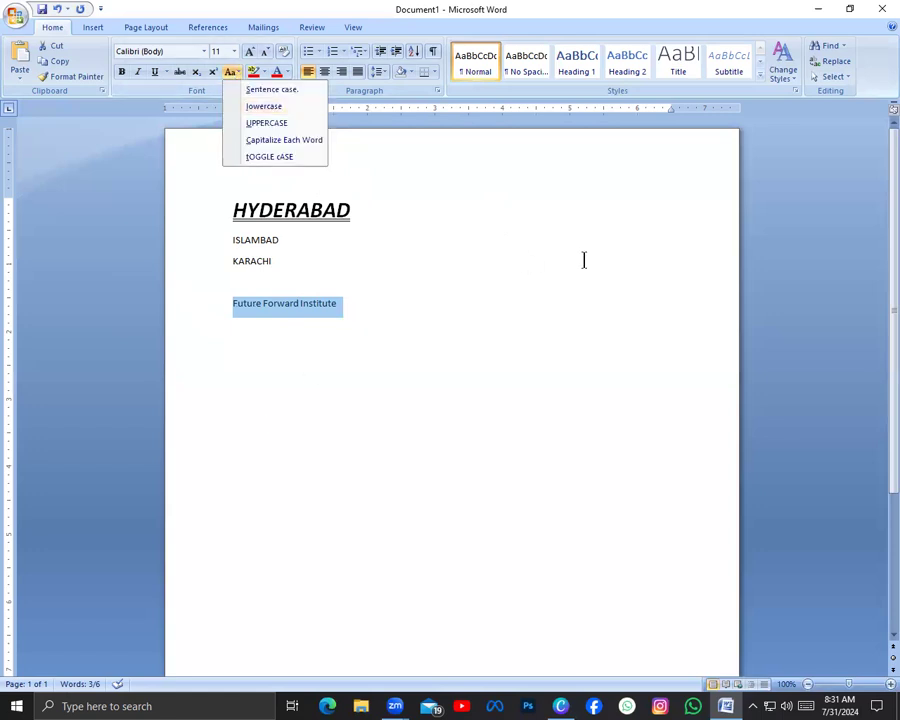
{"action": "left_click", "coordinate": [236, 76]}
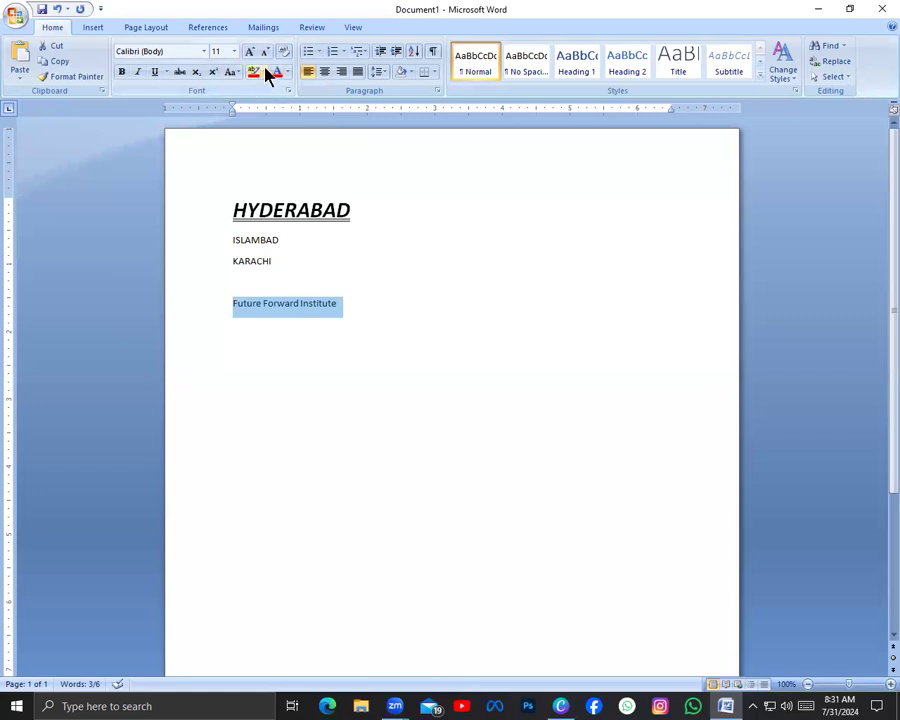
{"action": "left_click", "coordinate": [264, 76]}
{"action": "left_click", "coordinate": [263, 78]}
{"action": "left_click_drag", "start_coordinate": [344, 219], "coordinate": [328, 218]}
{"action": "left_click", "coordinate": [366, 249]}
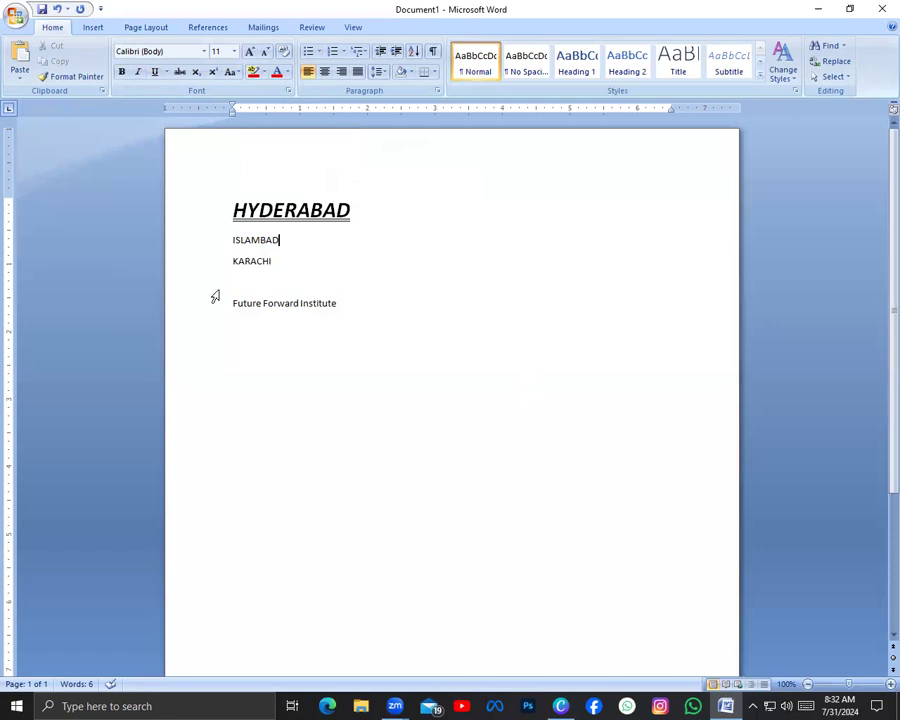
Highlight the "Future Forward Institute" line in yellow
{"action": "left_click_drag", "start_coordinate": [234, 304], "coordinate": [394, 377]}
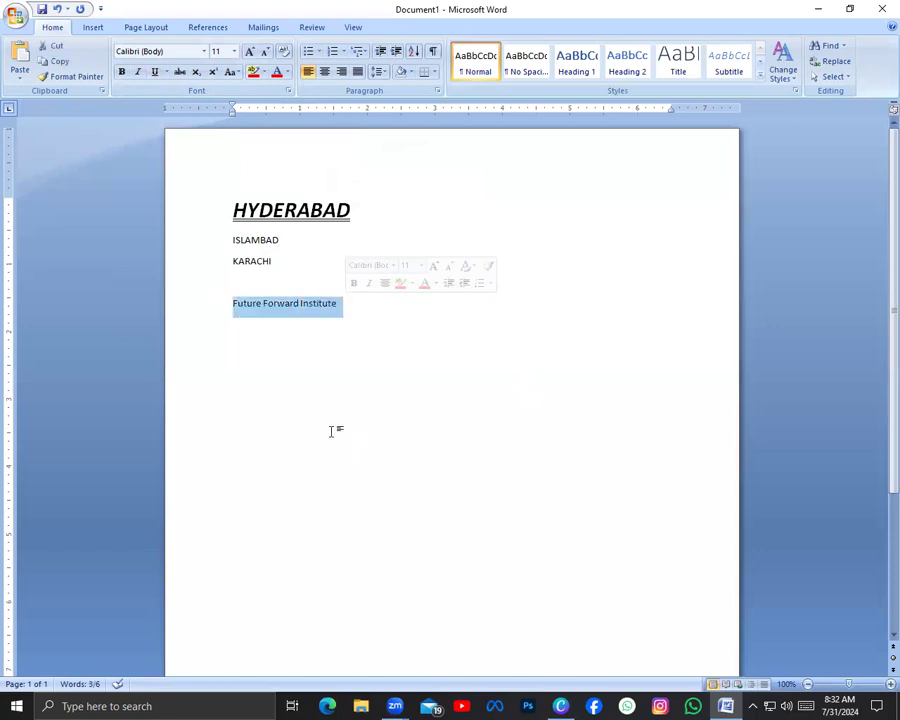
{"action": "left_click", "coordinate": [265, 74]}
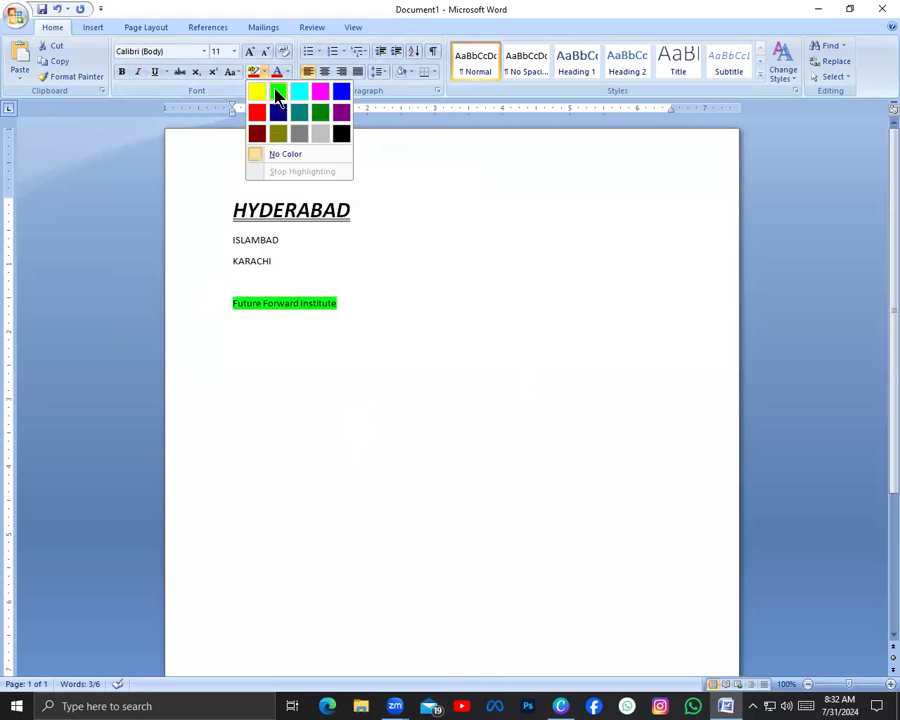
{"action": "left_click", "coordinate": [256, 92]}
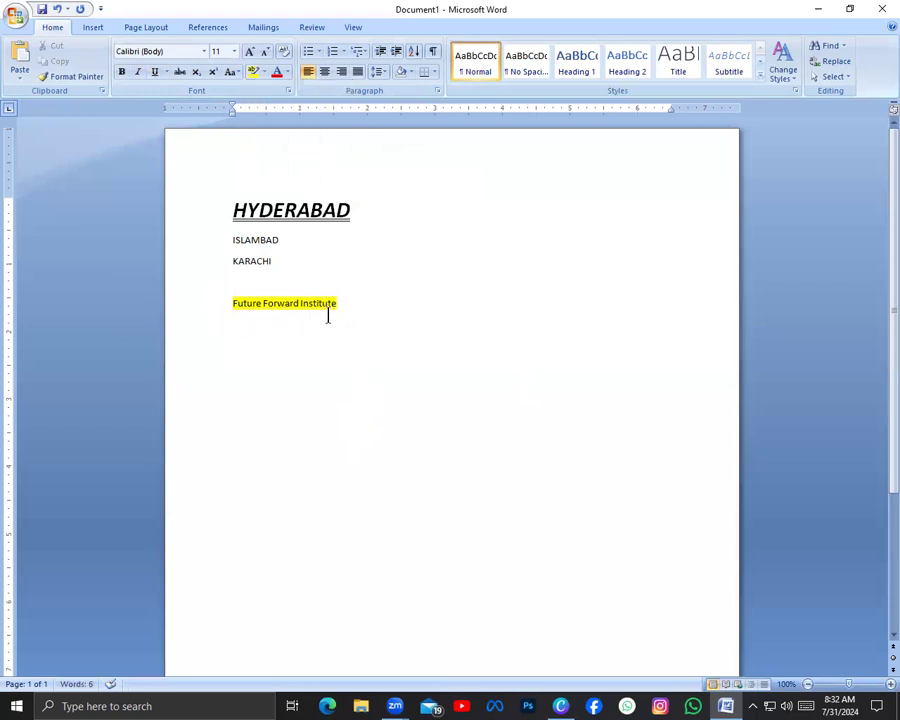
{"action": "left_click_drag", "start_coordinate": [333, 309], "coordinate": [237, 310]}
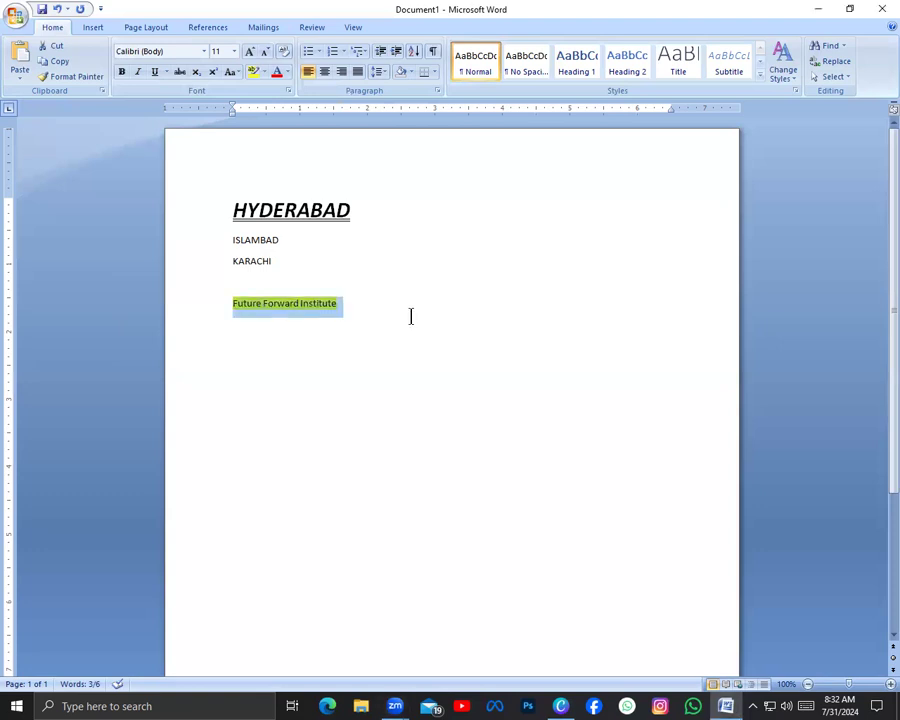
{"action": "left_click", "coordinate": [323, 329]}
{"action": "left_click_drag", "start_coordinate": [362, 312], "coordinate": [231, 294]}
{"action": "left_click", "coordinate": [409, 76]}
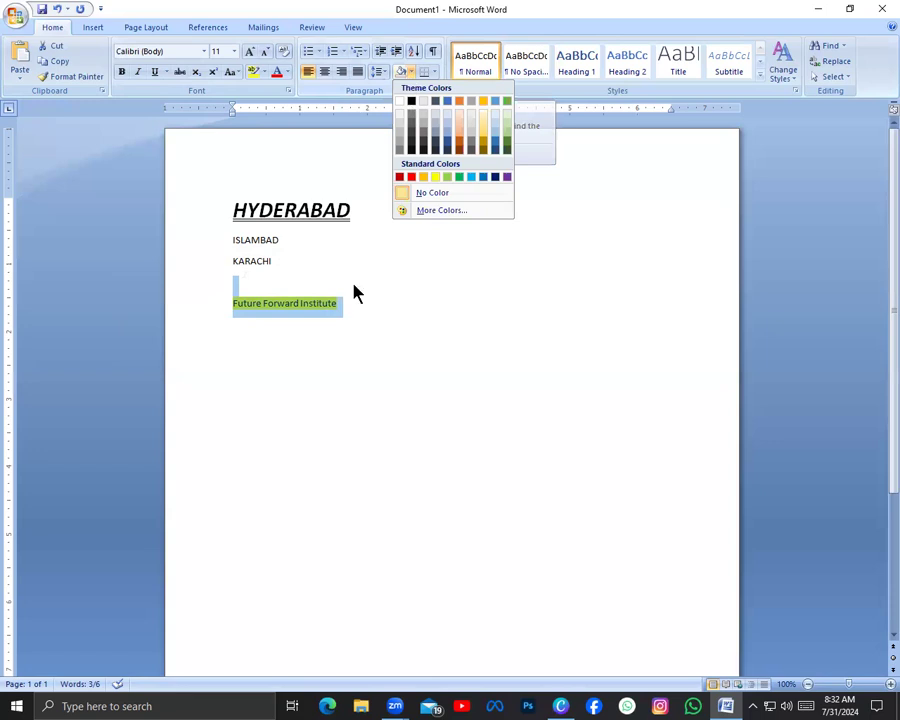
{"action": "left_click", "coordinate": [340, 356]}
Remove the yellow text highlight from the "Future Forward Institute" line by setting it to No Color
{"action": "left_click", "coordinate": [330, 307]}
{"action": "left_click_drag", "start_coordinate": [356, 300], "coordinate": [218, 318]}
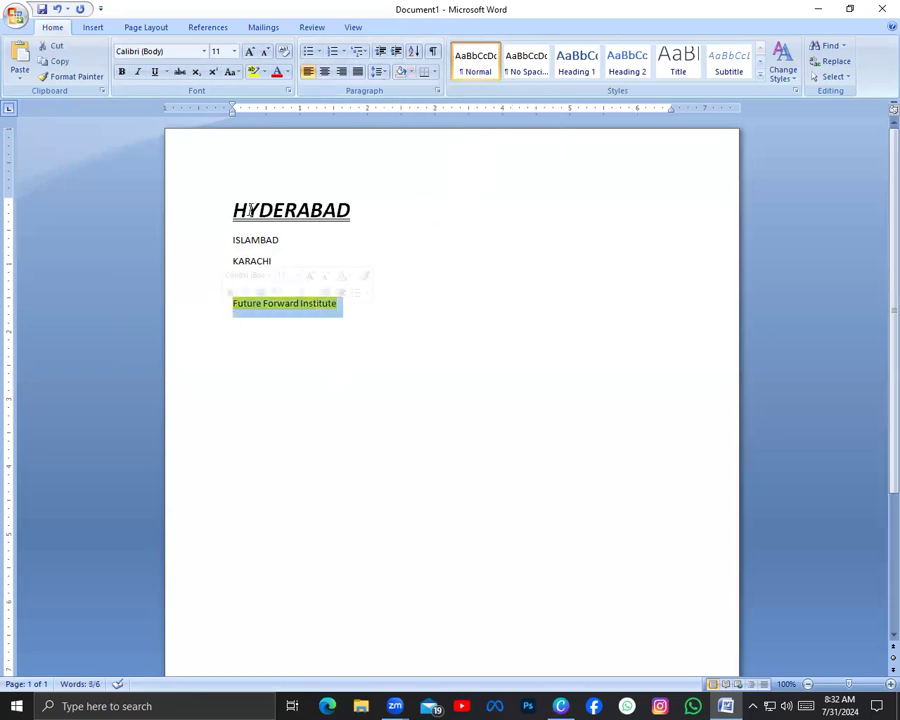
{"action": "left_click", "coordinate": [263, 72]}
{"action": "left_click", "coordinate": [287, 157]}
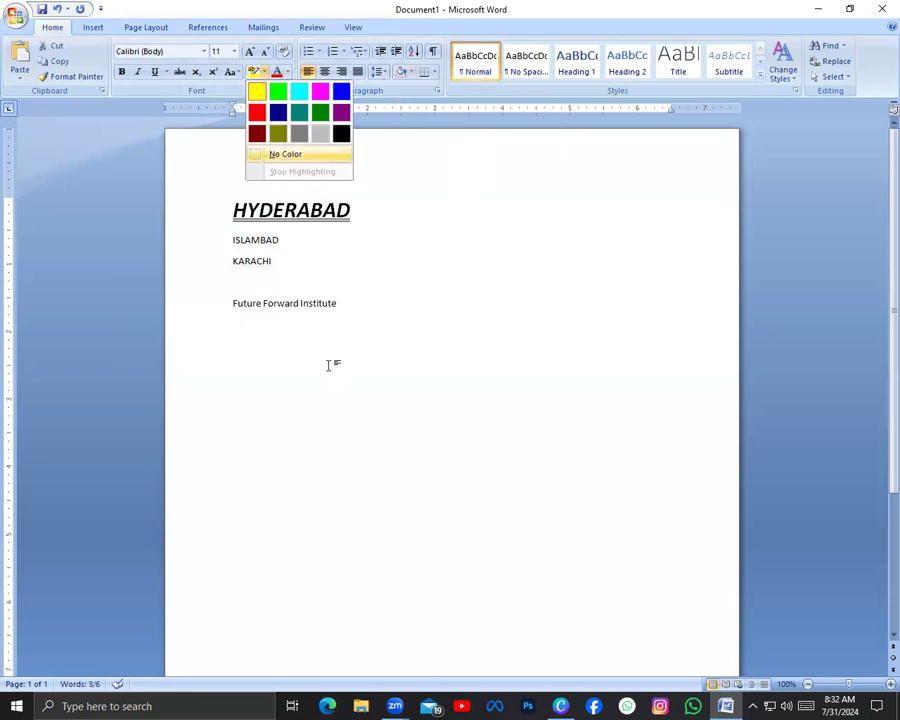
Apply black paragraph shading to the "Future Forward Institute" line and undo the shading
{"action": "left_click_drag", "start_coordinate": [348, 298], "coordinate": [196, 322]}
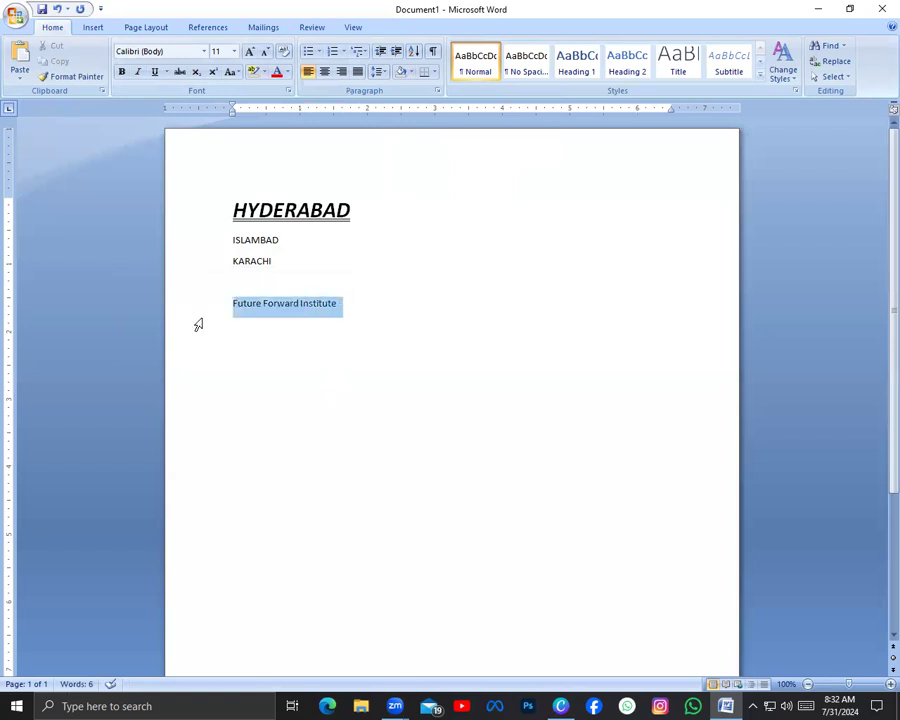
{"action": "left_click", "coordinate": [411, 72]}
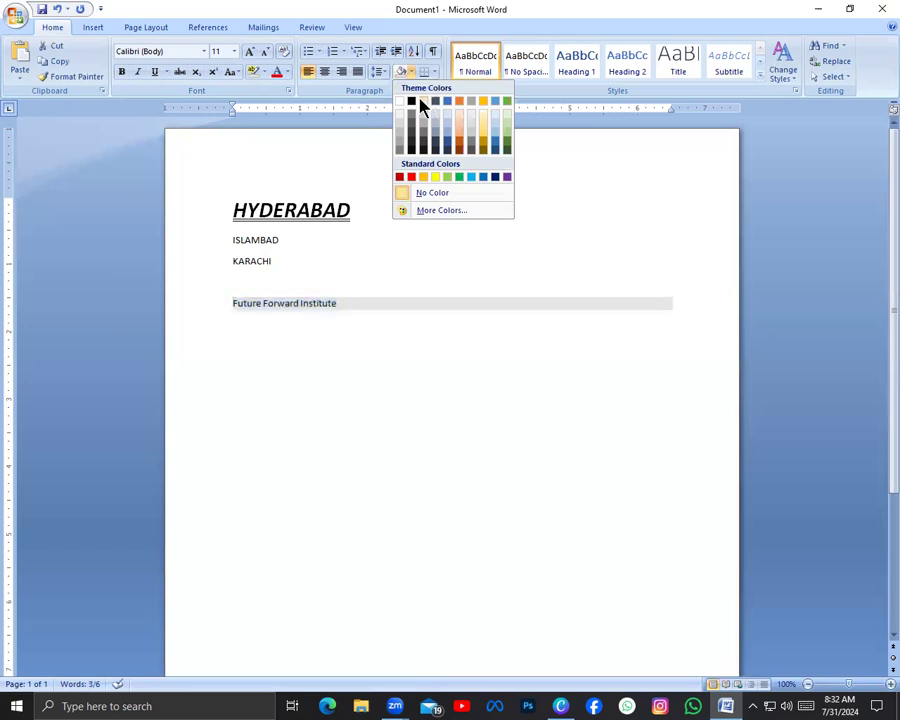
{"action": "left_click", "coordinate": [413, 101]}
{"action": "left_click", "coordinate": [351, 381]}
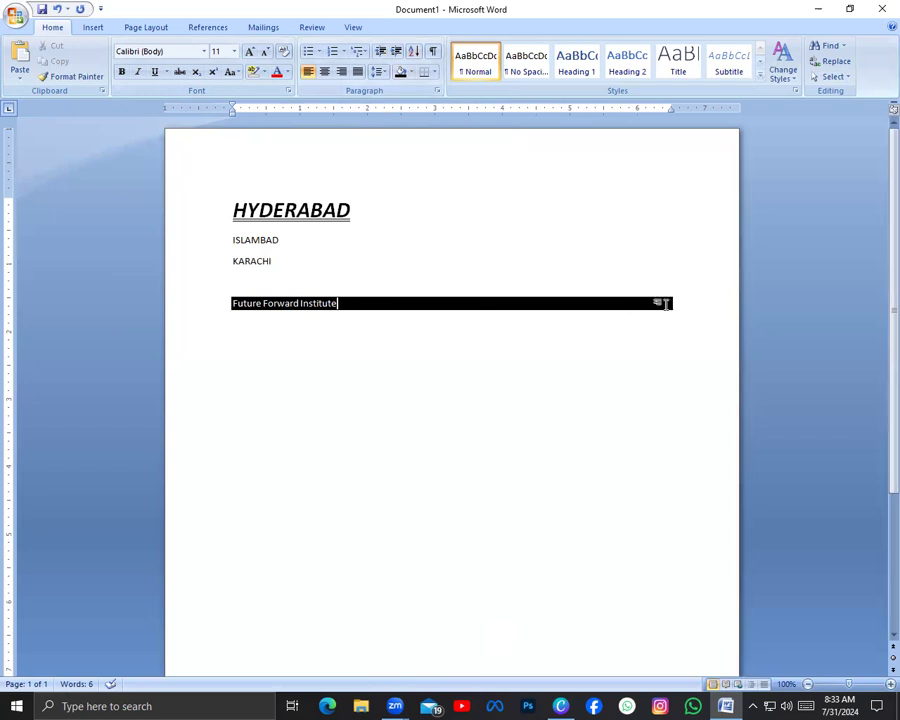
{"action": "key", "text": "ctrl+z"}
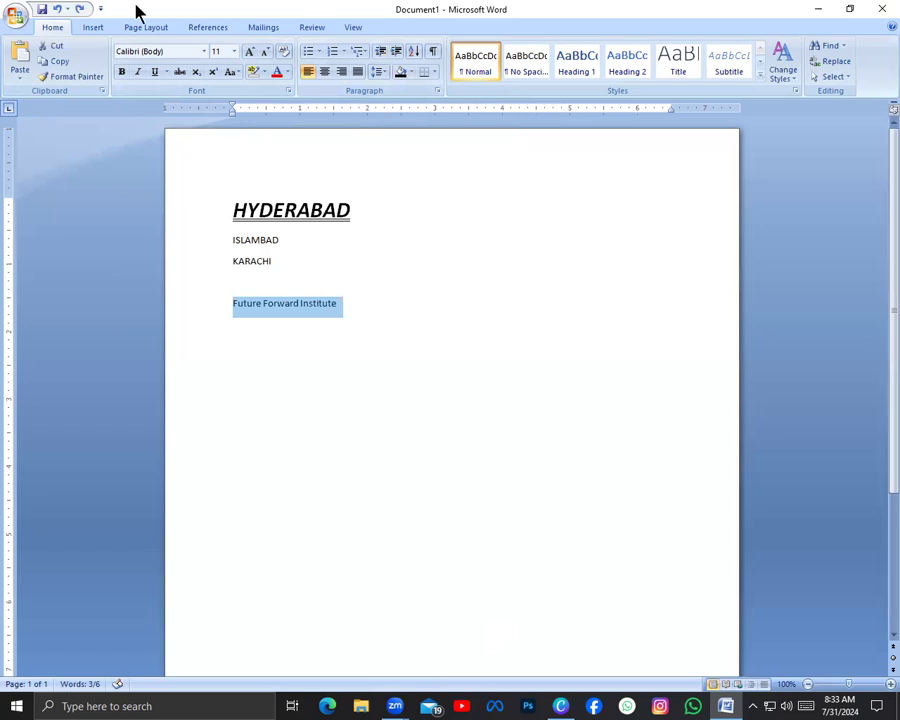
Apply grey paragraph shading to the HYDERABAD heading and undo the shading
{"action": "left_click_drag", "start_coordinate": [234, 205], "coordinate": [366, 205]}
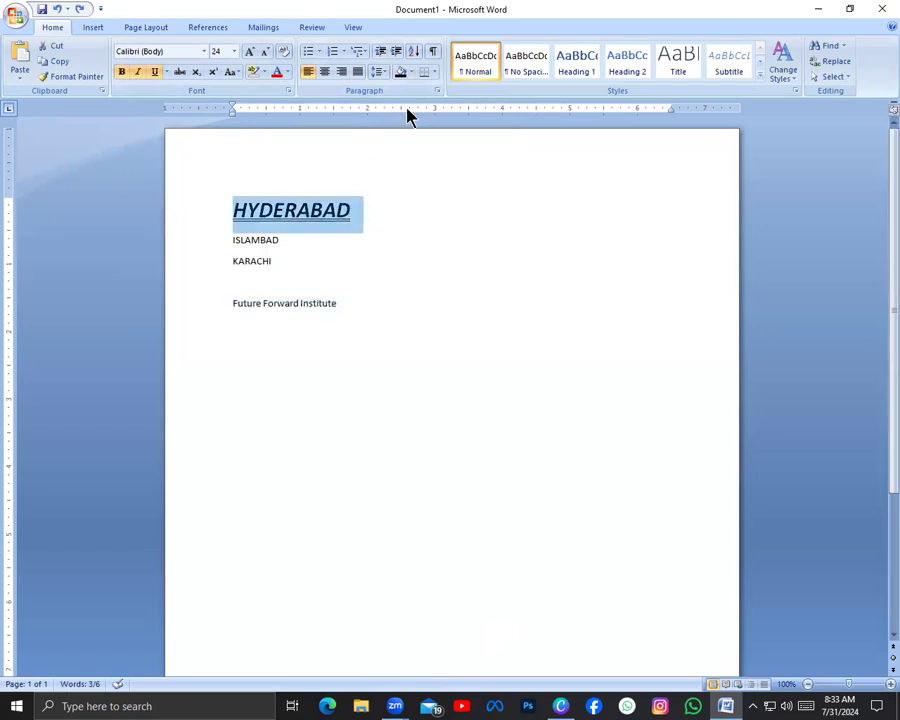
{"action": "left_click", "coordinate": [410, 73]}
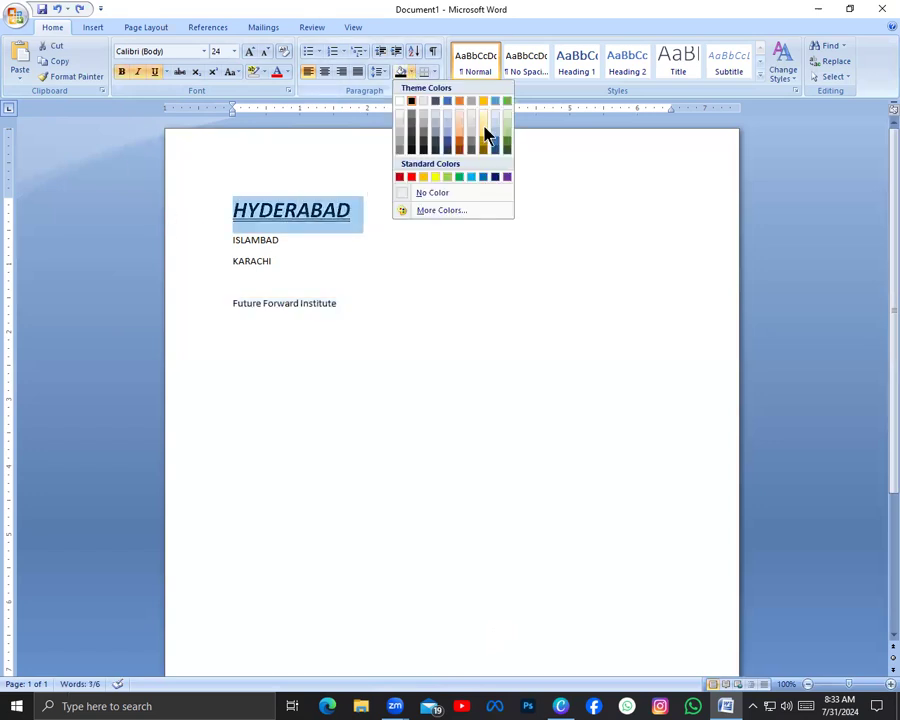
{"action": "left_click", "coordinate": [404, 145]}
{"action": "left_click", "coordinate": [288, 448]}
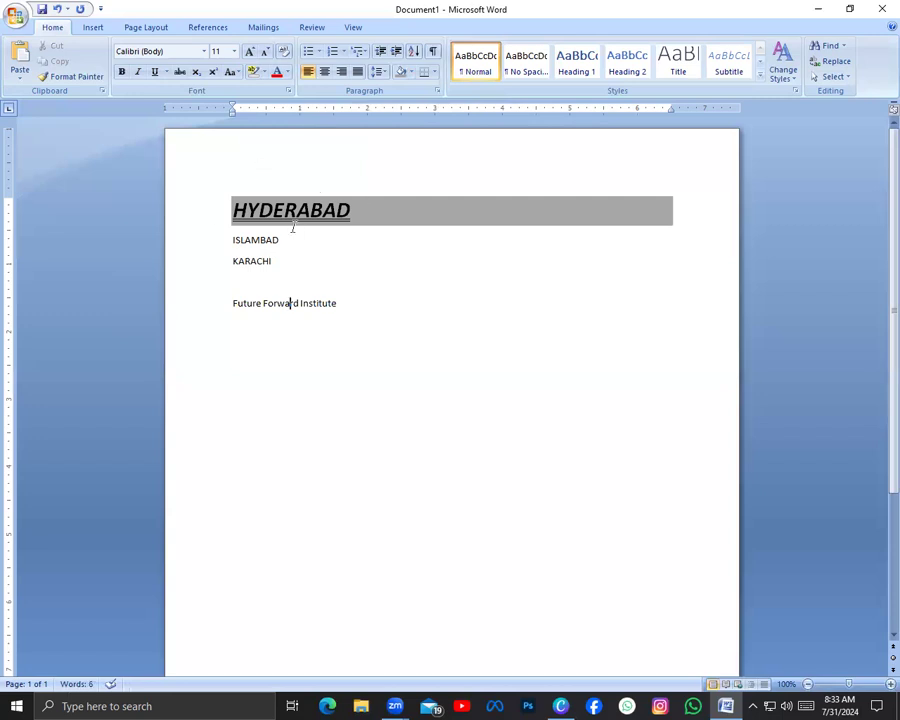
{"action": "triple_click", "coordinate": [367, 226]}
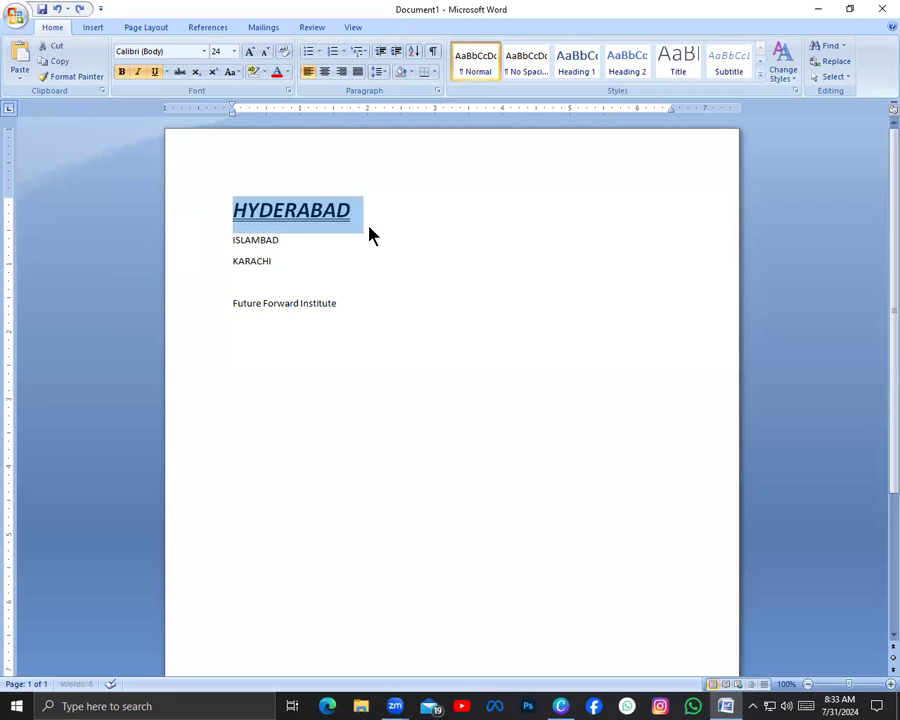
Browse font colours for the HYDERABAD heading, then clear its formatting and undo the clearing
{"action": "left_click", "coordinate": [287, 76]}
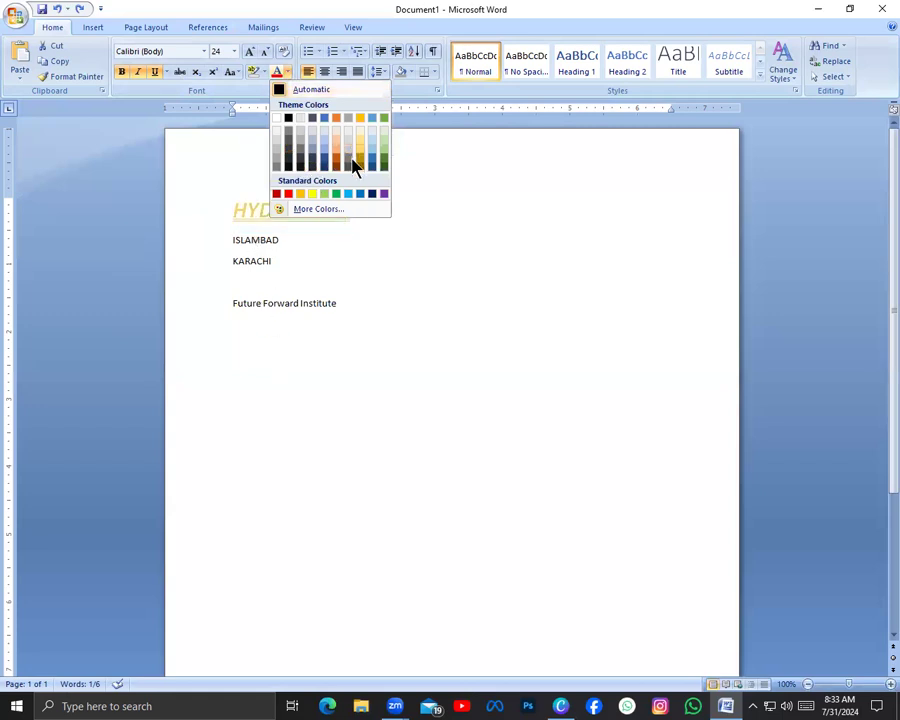
{"action": "left_click", "coordinate": [208, 189]}
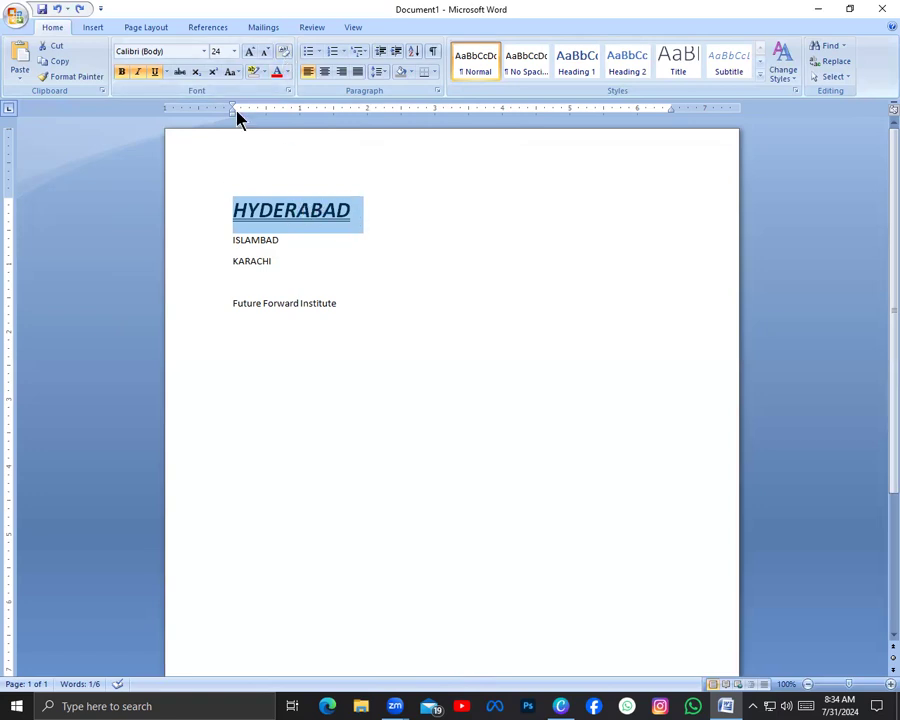
{"action": "left_click", "coordinate": [285, 55]}
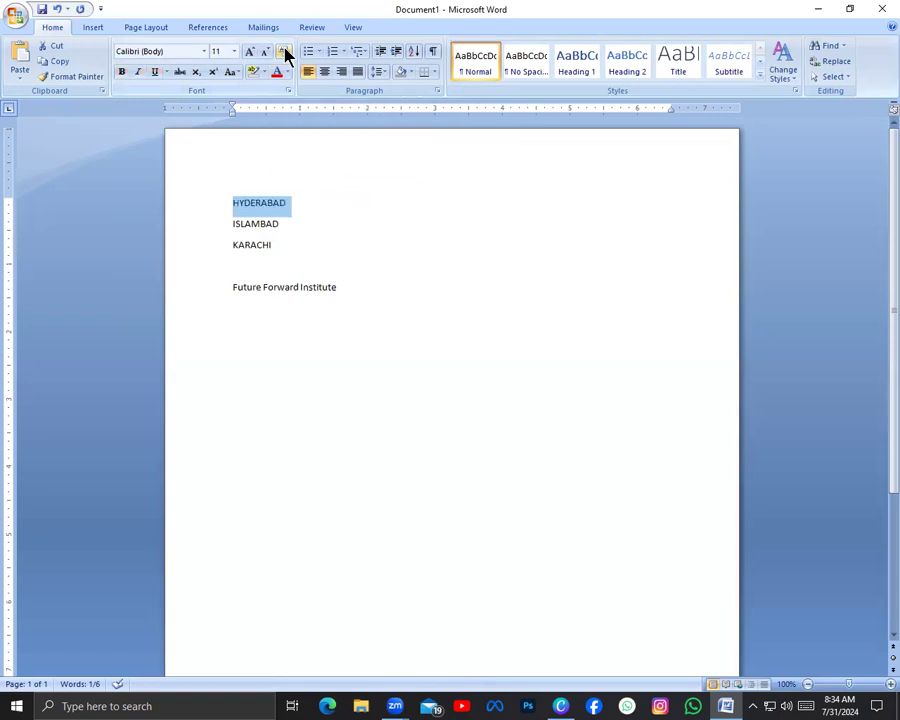
{"action": "key", "text": "ctrl+z"}
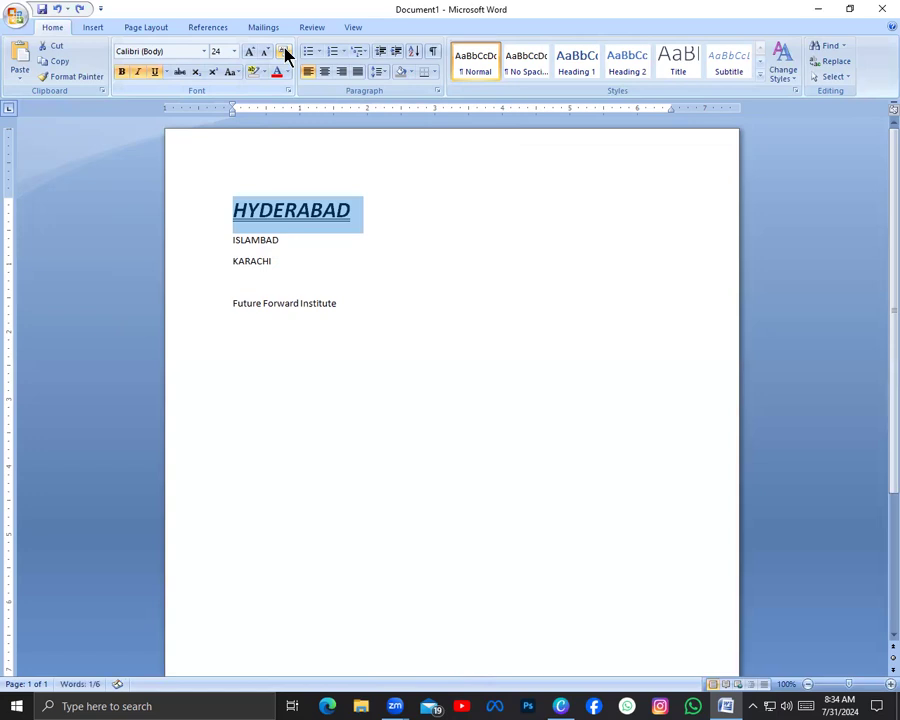
{"action": "left_click", "coordinate": [234, 303]}
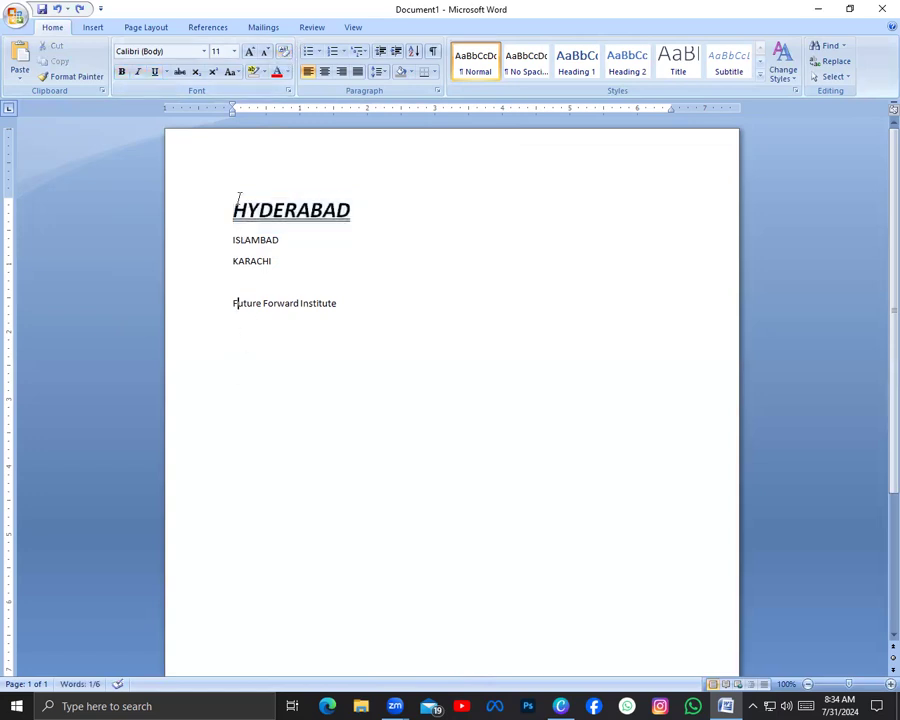
{"action": "left_click", "coordinate": [322, 432]}
{"action": "left_click_drag", "start_coordinate": [231, 238], "coordinate": [279, 240]}
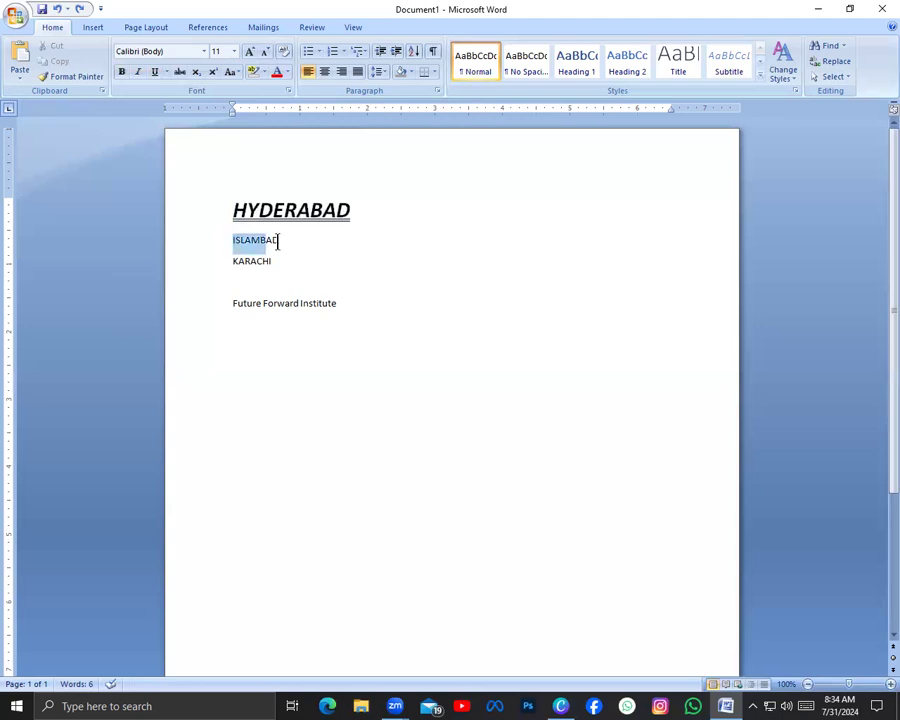
{"action": "left_click", "coordinate": [121, 72]}
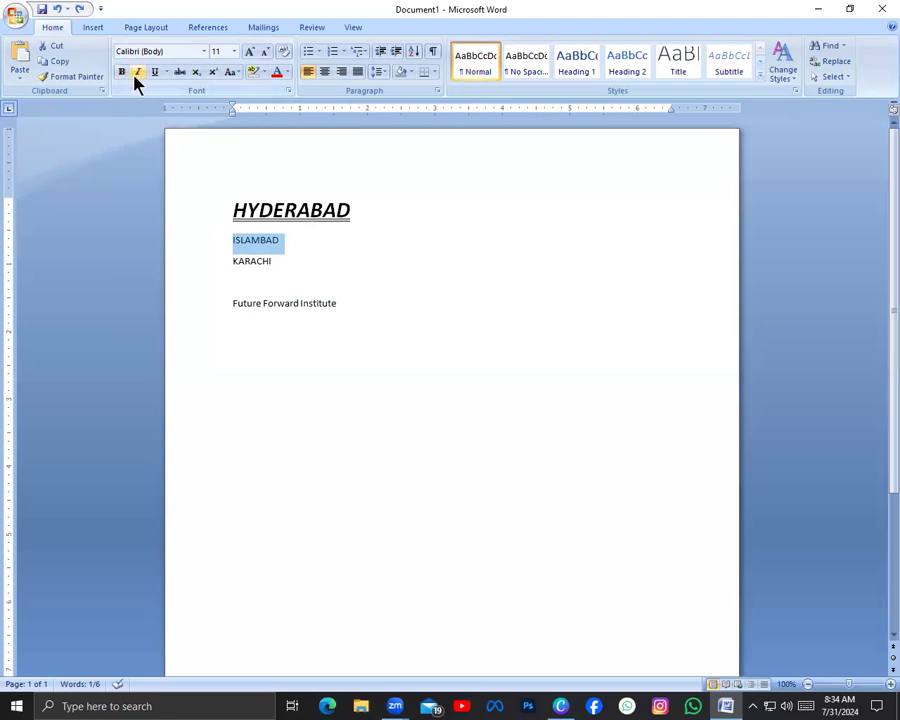
{"action": "left_click", "coordinate": [301, 340]}
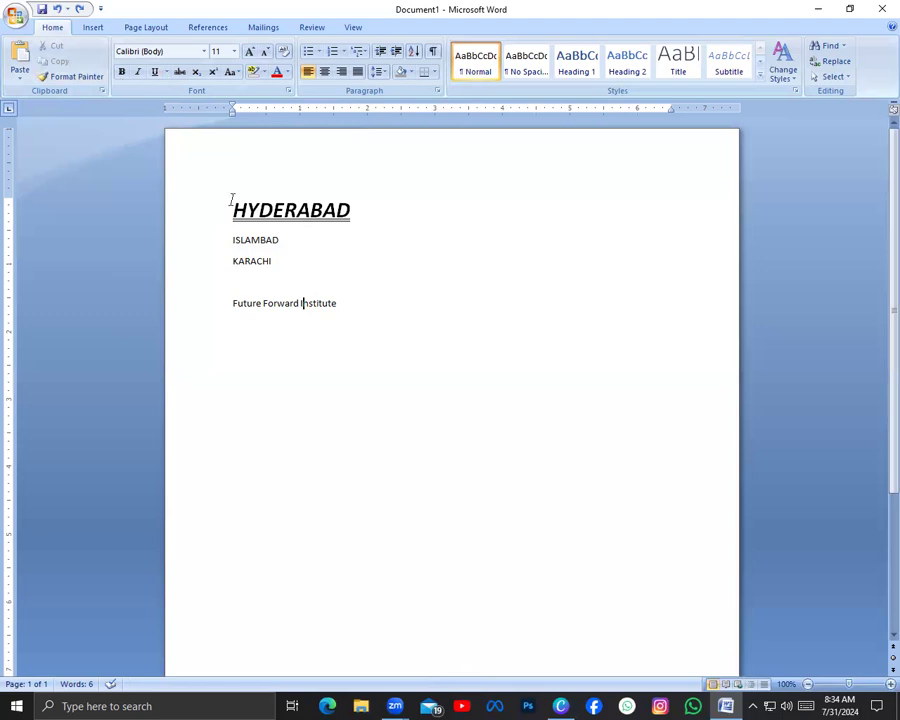
Copy the HYDERABAD heading's formatting onto the "Future Forward Institute" line with Format Painter
{"action": "left_click_drag", "start_coordinate": [232, 211], "coordinate": [352, 220]}
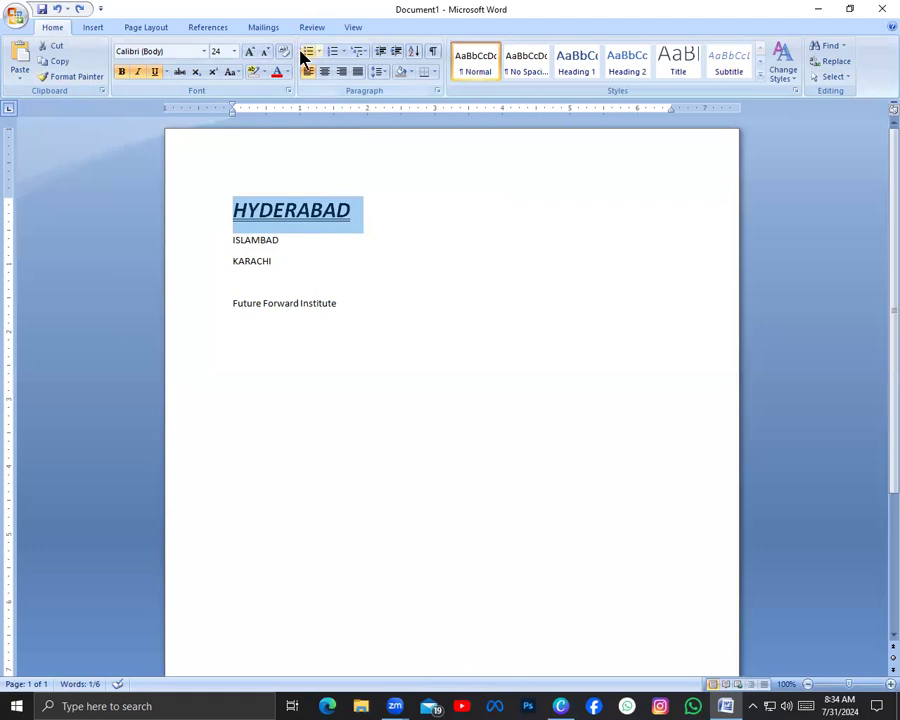
{"action": "left_click", "coordinate": [85, 79]}
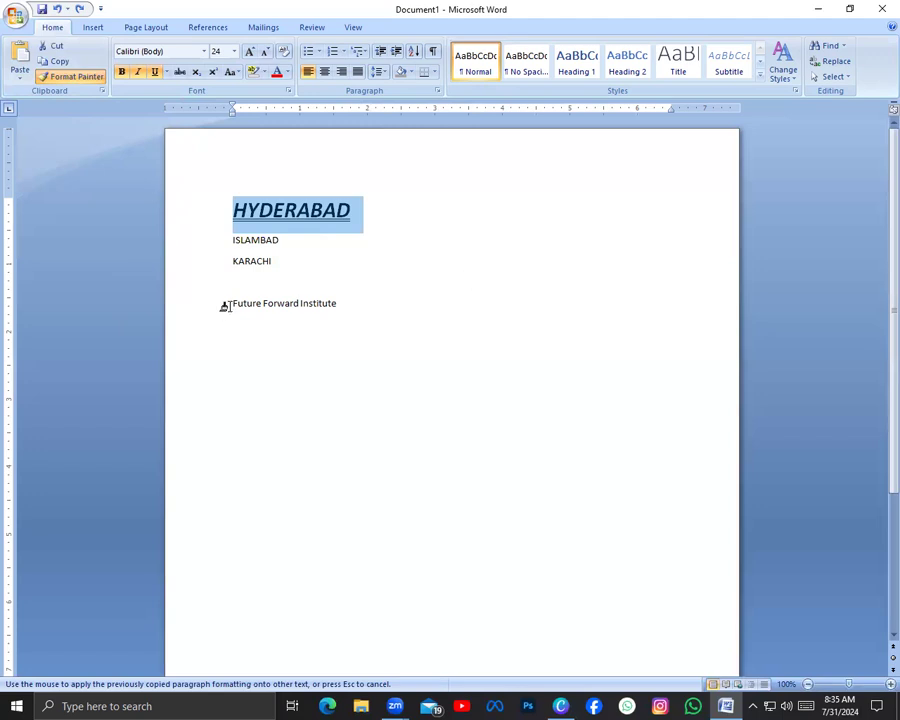
{"action": "left_click_drag", "start_coordinate": [226, 305], "coordinate": [329, 307]}
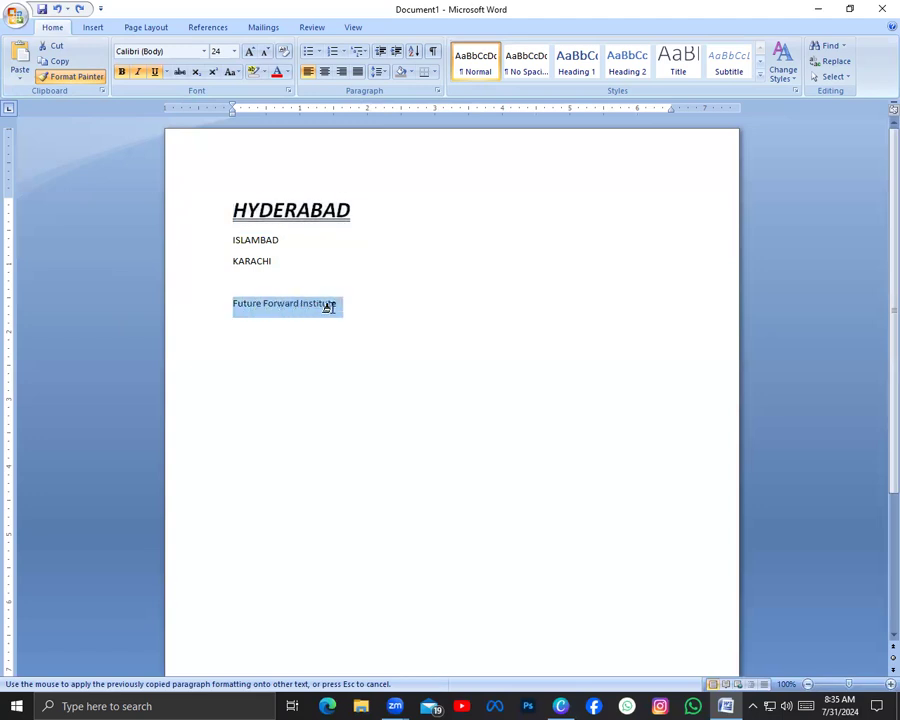
{"action": "left_click_drag", "start_coordinate": [329, 307], "coordinate": [335, 310]}
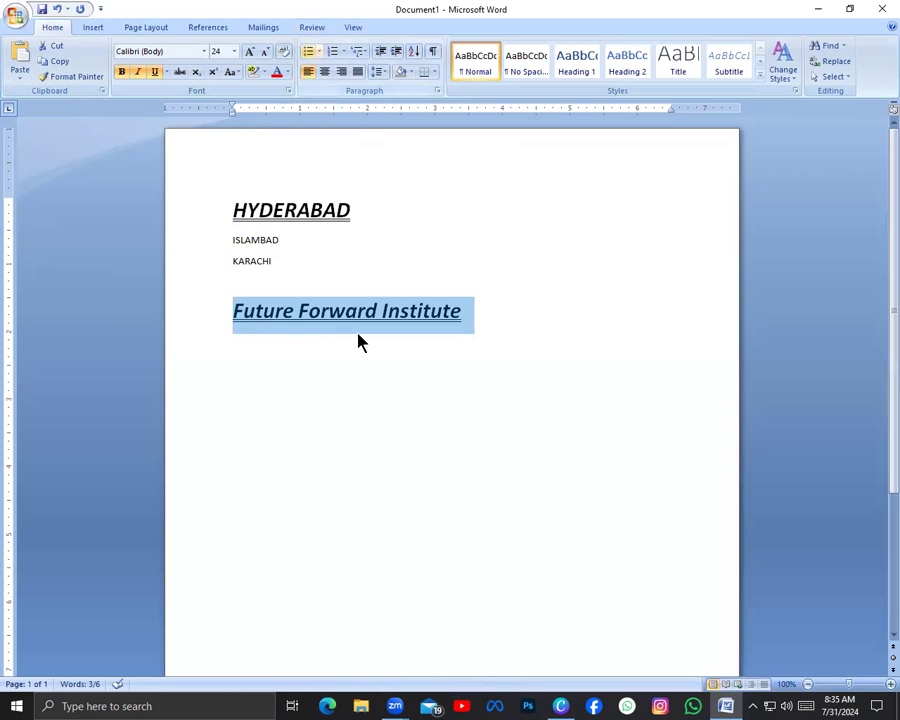
Start a new line after "Future Forward Institute" and clear the formatting back to plain text
{"action": "left_click", "coordinate": [494, 315]}
{"action": "key", "text": "Return"}
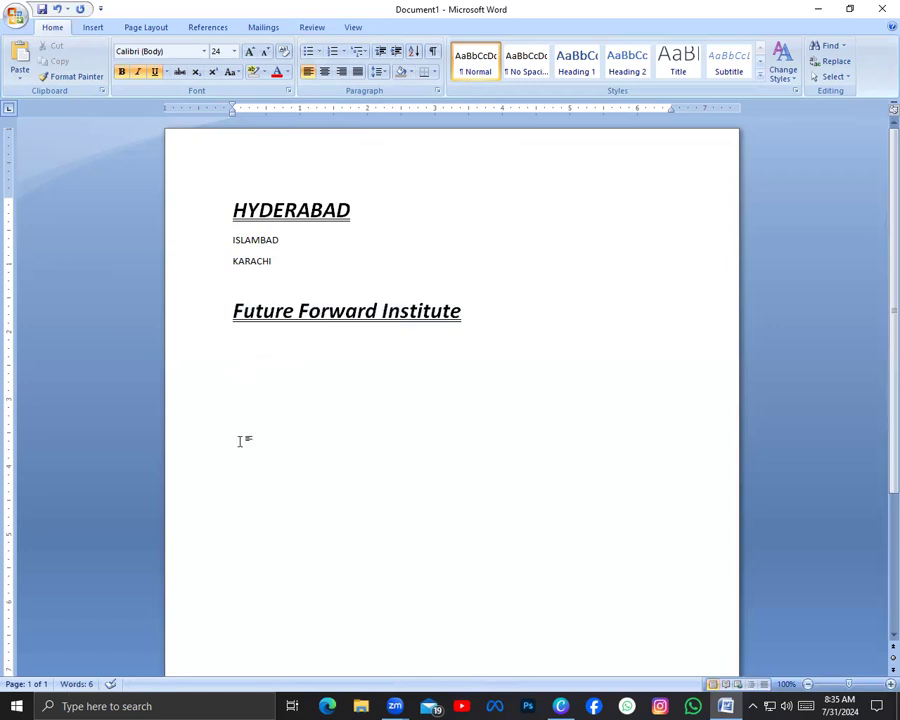
{"action": "left_click", "coordinate": [286, 51]}
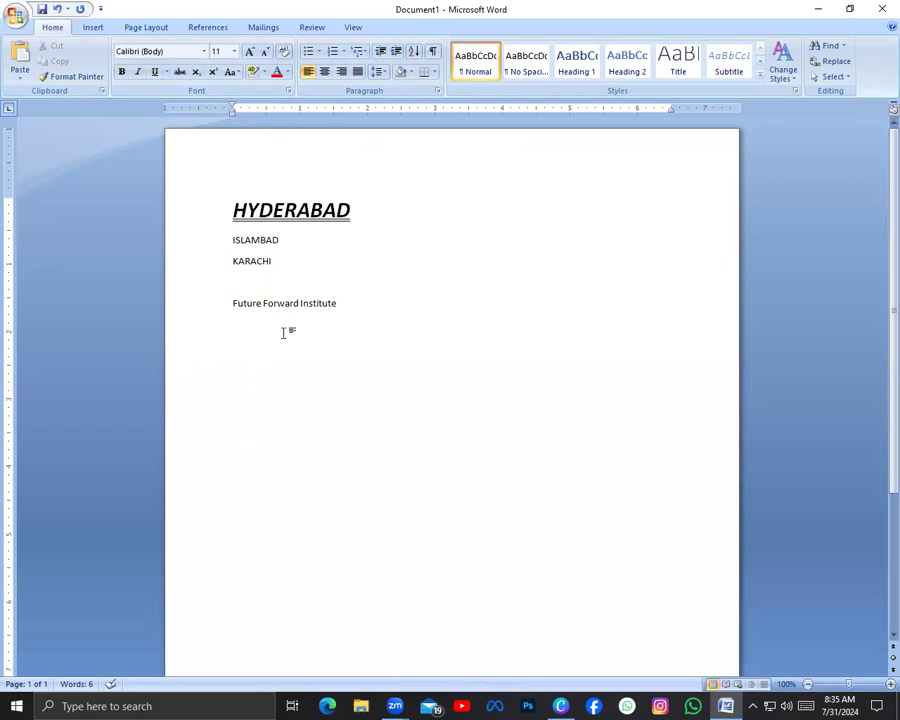
Generate sample paragraphs with =rand() under the city names, deleting the "Future Forward Institute" line
{"action": "type", "text": "=rand()"}
{"action": "key", "text": "Return"}
{"action": "mouse_move", "coordinate": [338, 290]}
{"action": "left_mouse_down"}
{"action": "mouse_move", "coordinate": [256, 303]}
{"action": "mouse_move", "coordinate": [325, 307]}
{"action": "left_mouse_up"}
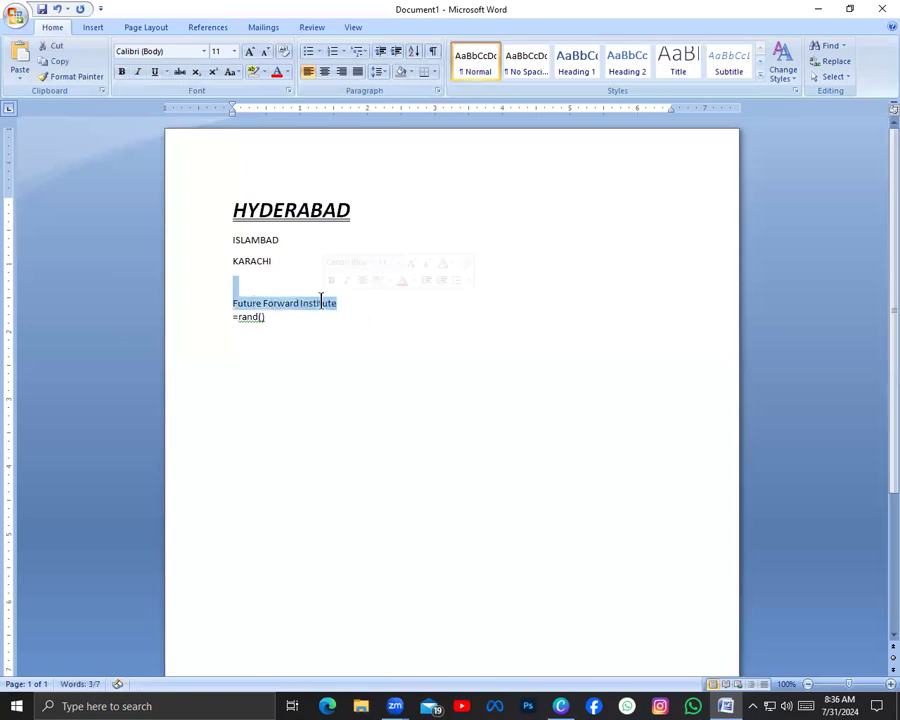
{"action": "key", "text": "Delete"}
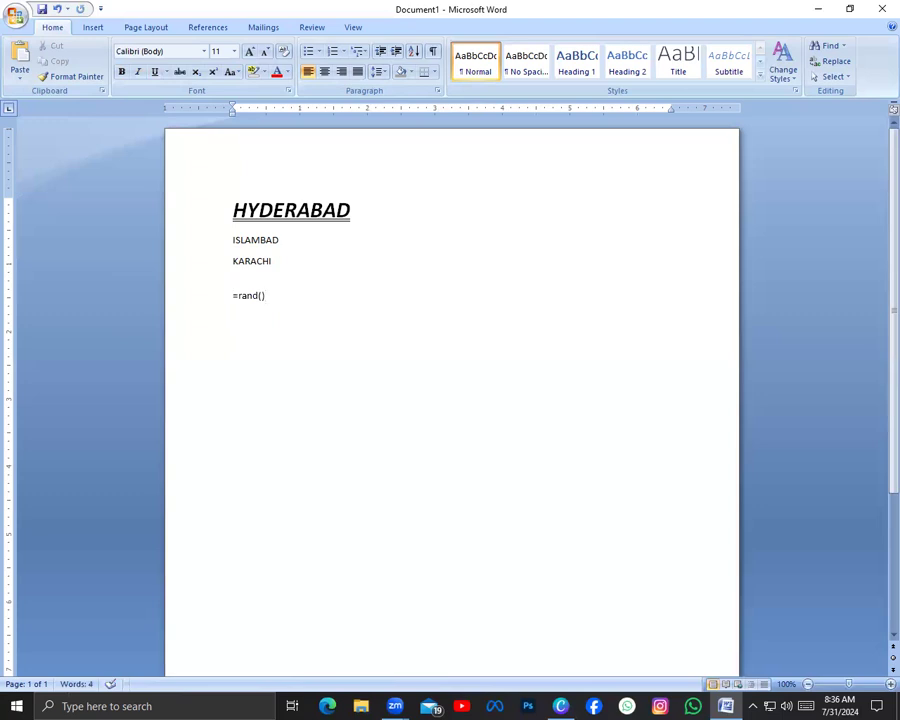
{"action": "key", "text": "Return"}
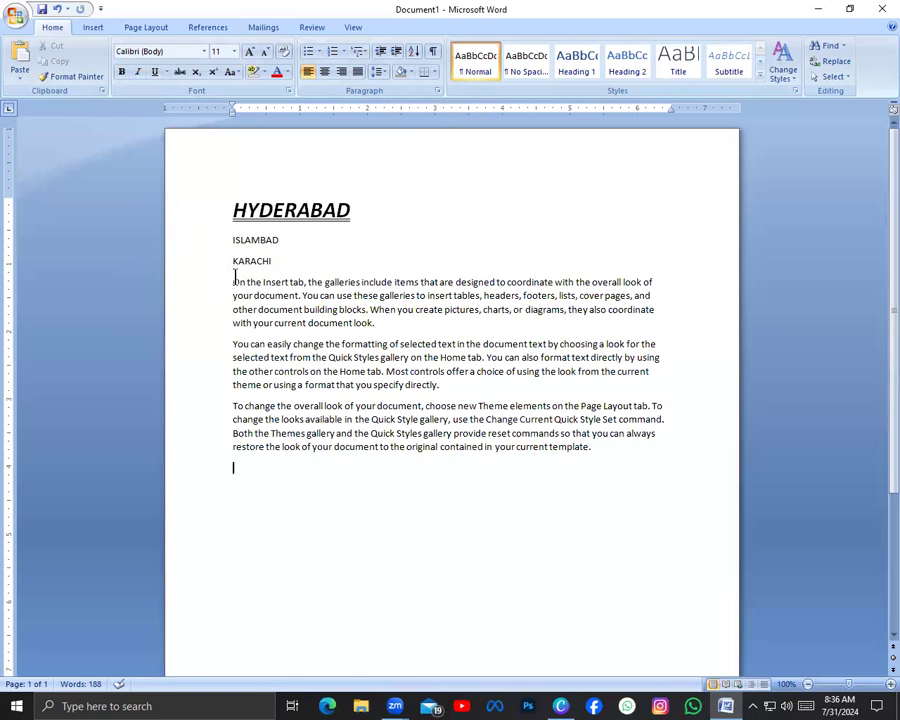
Apply solid round bullets to the three generated sample paragraphs
{"action": "left_click_drag", "start_coordinate": [228, 282], "coordinate": [595, 480]}
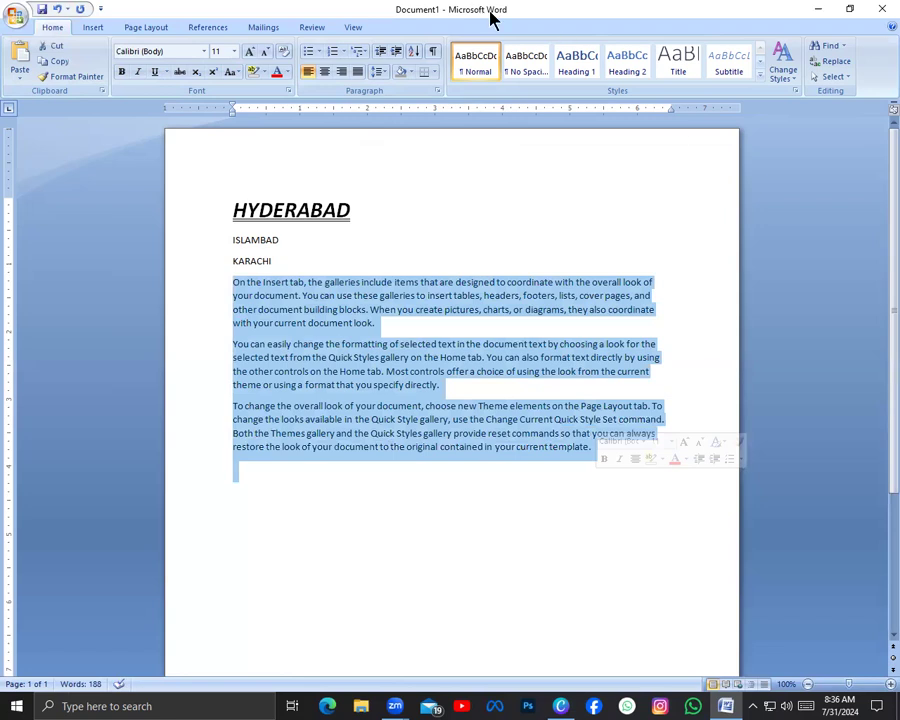
{"action": "left_click", "coordinate": [320, 52]}
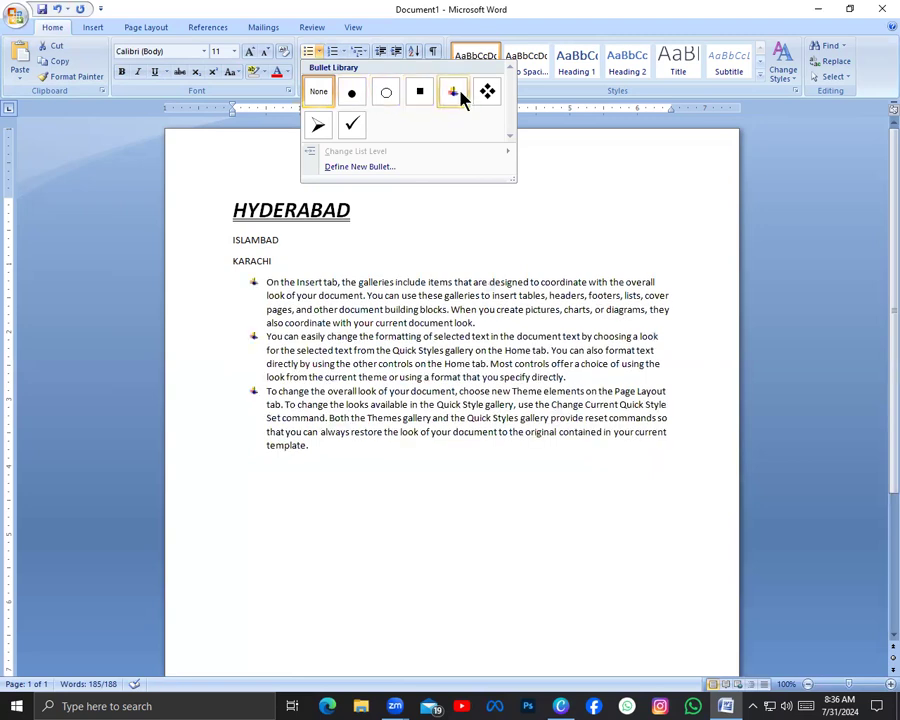
{"action": "left_click", "coordinate": [352, 92]}
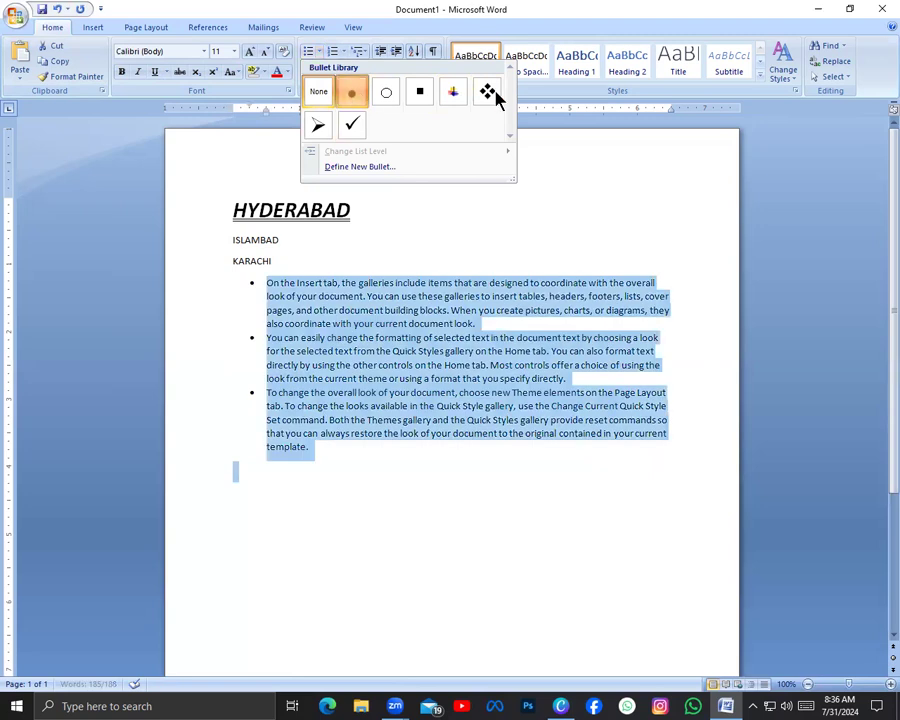
{"action": "left_click", "coordinate": [309, 461]}
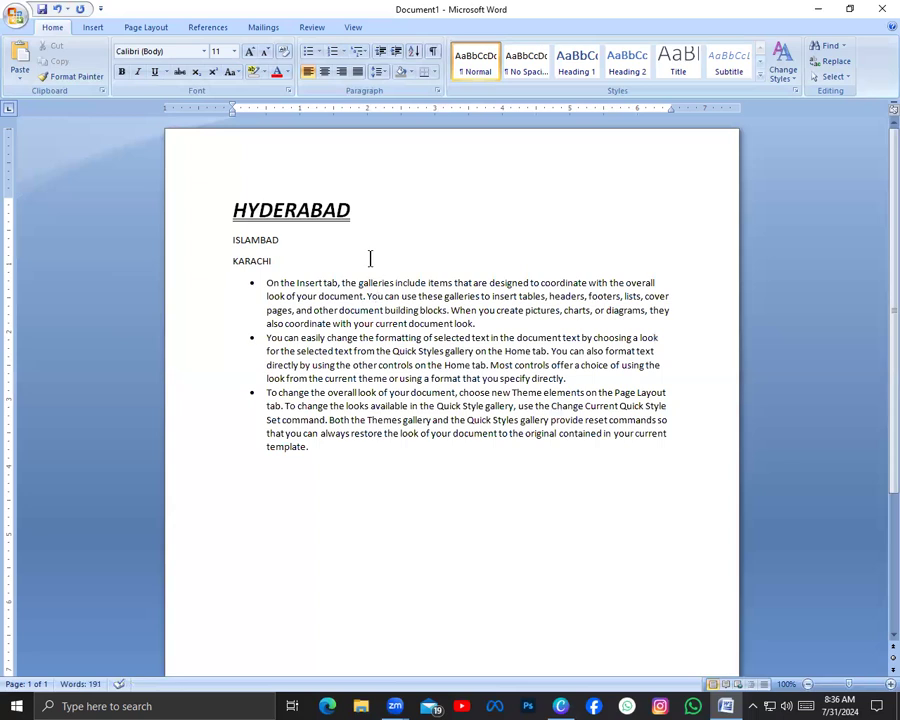
Start a 1. 2. 3. numbered list on the empty line below the bullets, then remove list formatting from all the sample text
{"action": "left_click", "coordinate": [345, 55]}
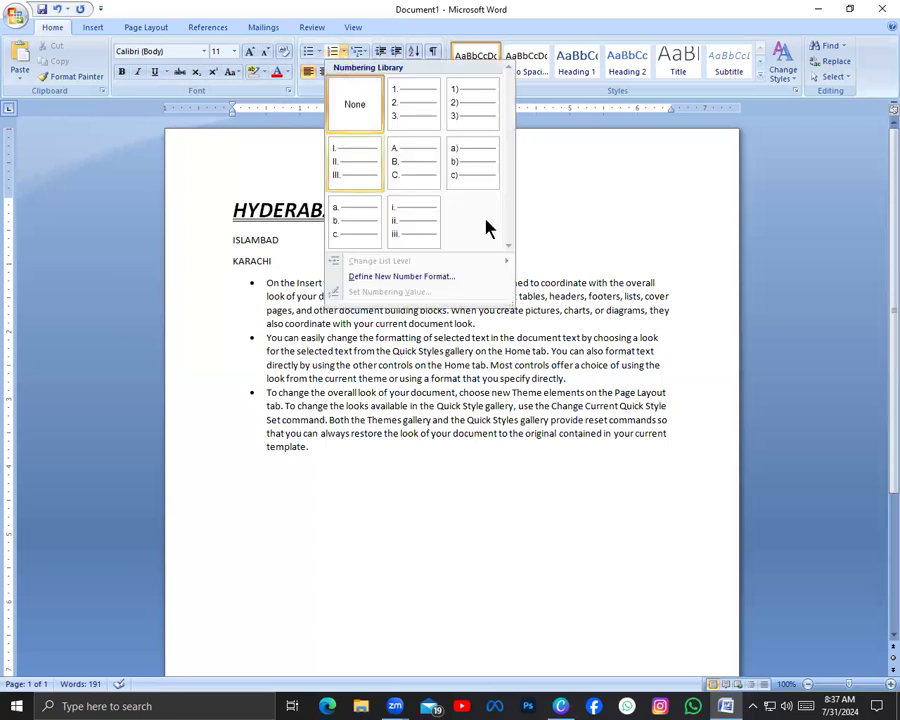
{"action": "left_click", "coordinate": [418, 118]}
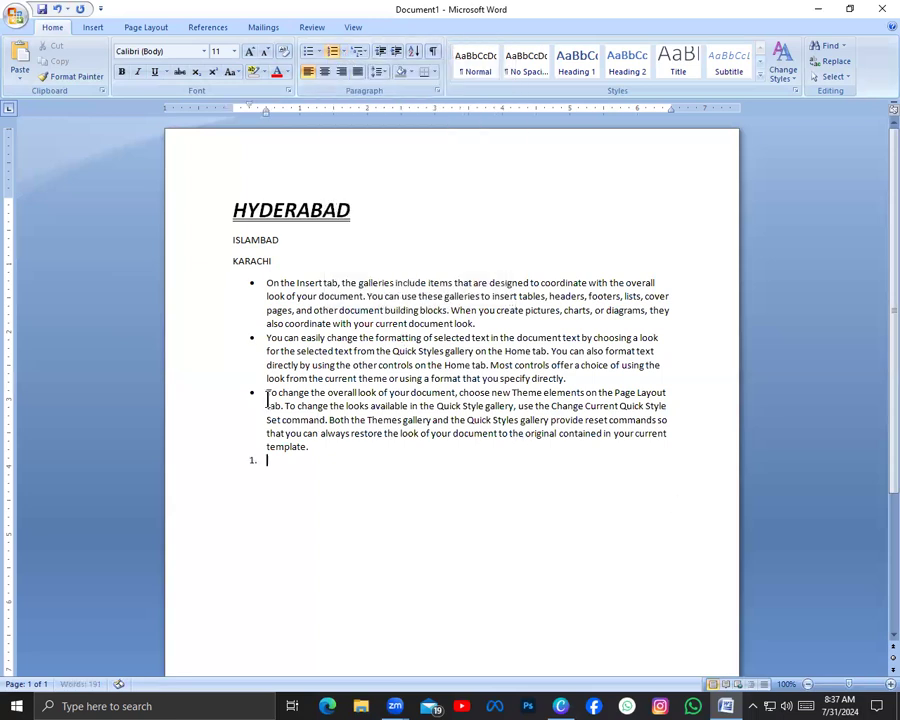
{"action": "left_click", "coordinate": [263, 281]}
{"action": "left_click", "coordinate": [442, 520], "text": "shift"}
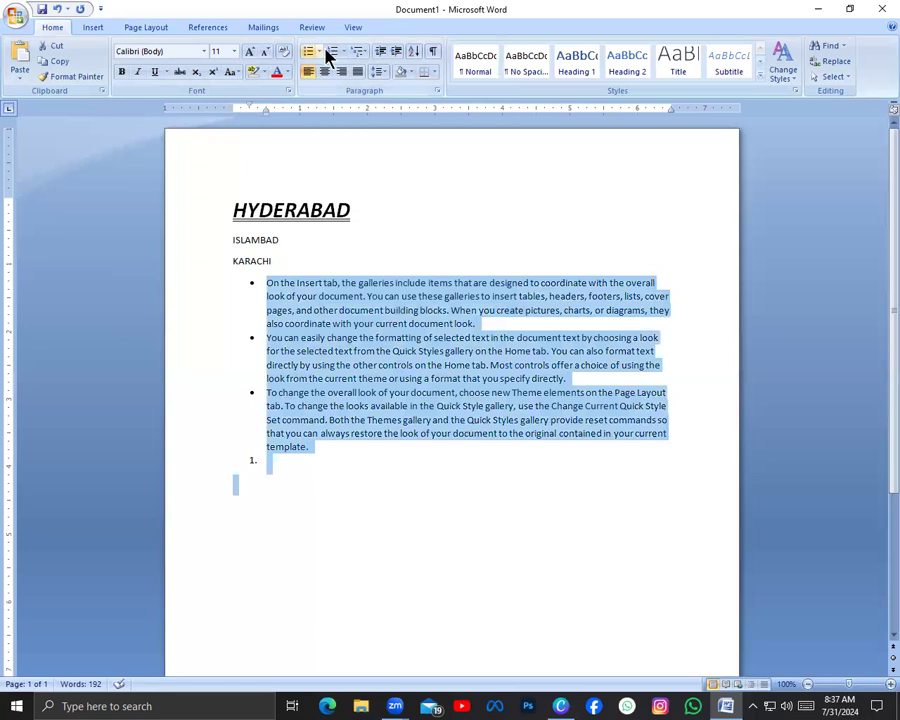
{"action": "left_click", "coordinate": [320, 53]}
{"action": "left_click", "coordinate": [316, 138]}
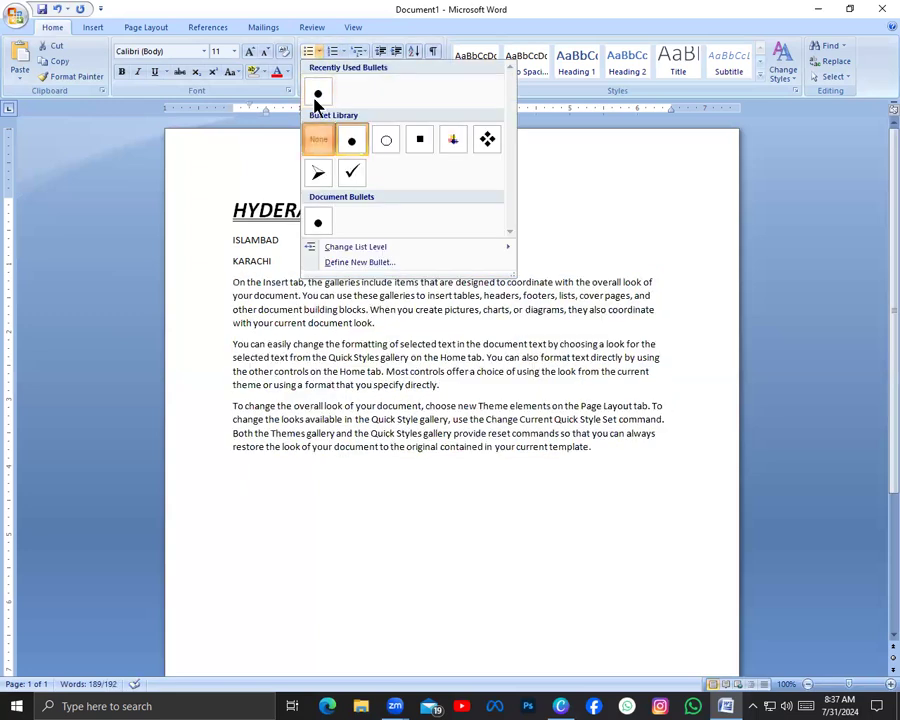
Number the three sample paragraphs in the 1. 2. 3. format and look through the multilevel list styles
{"action": "left_click", "coordinate": [344, 53]}
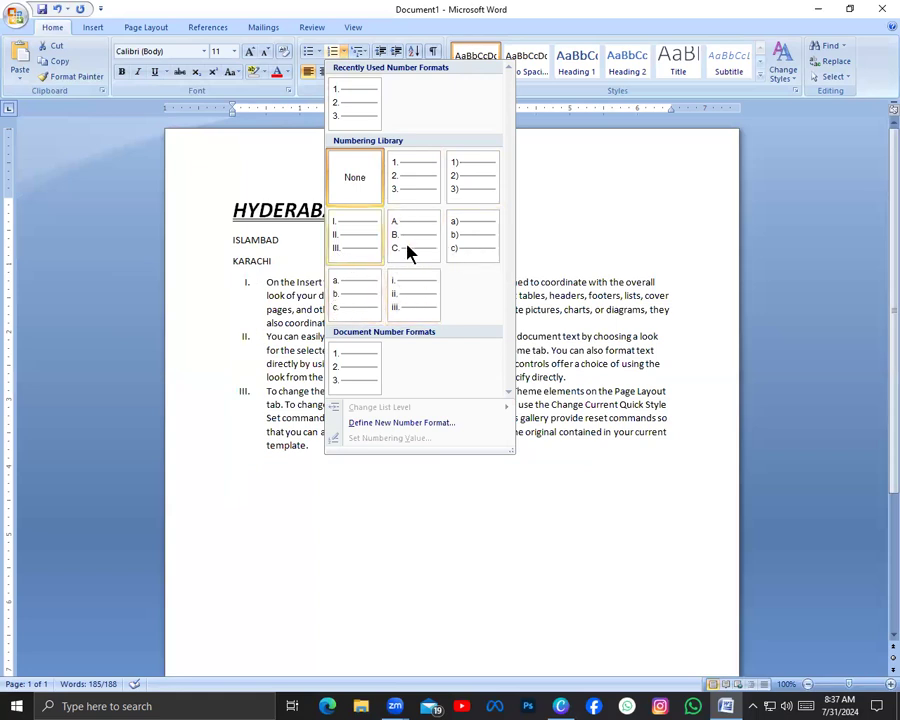
{"action": "left_click", "coordinate": [422, 172]}
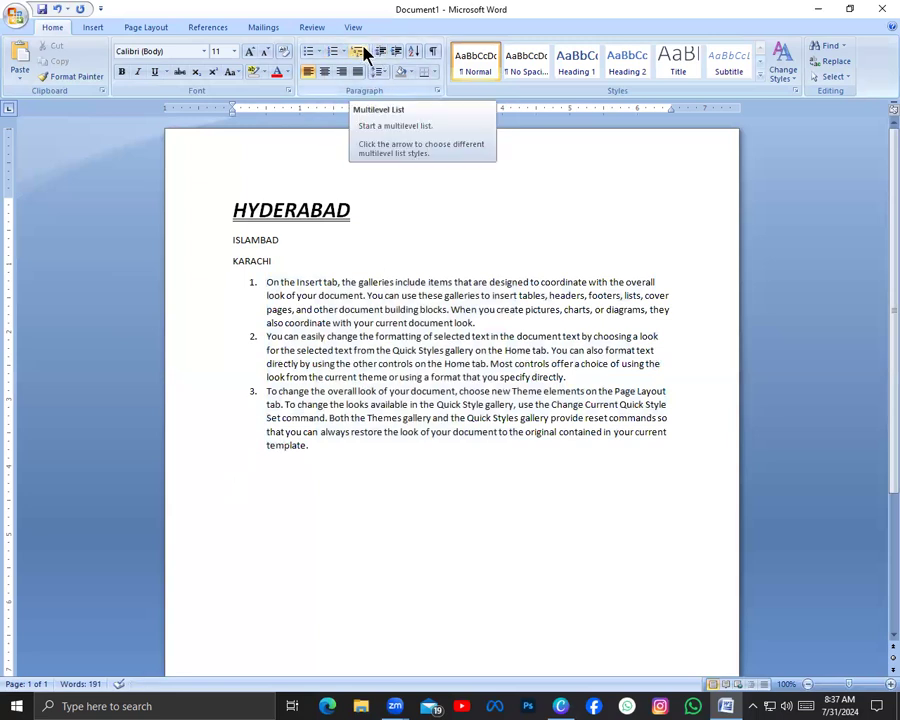
{"action": "left_click", "coordinate": [364, 54]}
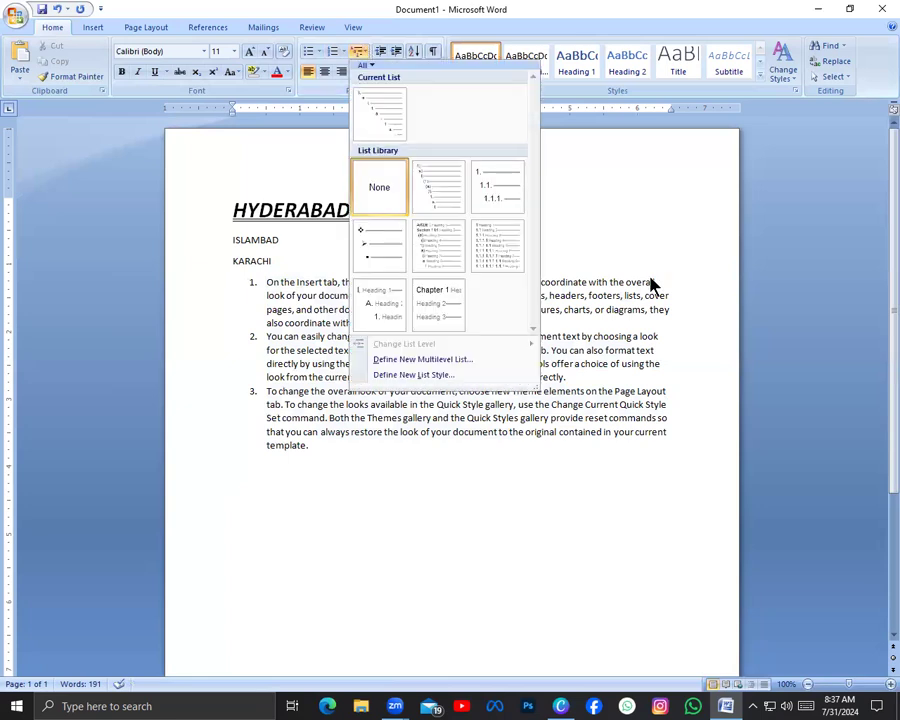
{"action": "left_click", "coordinate": [593, 217]}
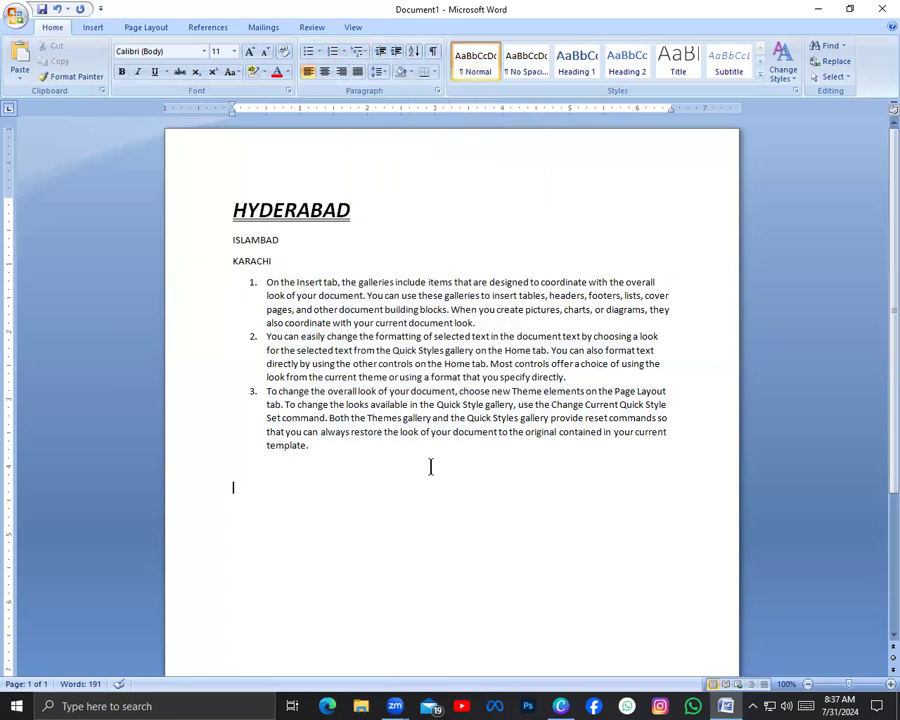
Delete the numbered sample paragraphs together with the KARACHI line
{"action": "left_click_drag", "start_coordinate": [323, 457], "coordinate": [245, 296]}
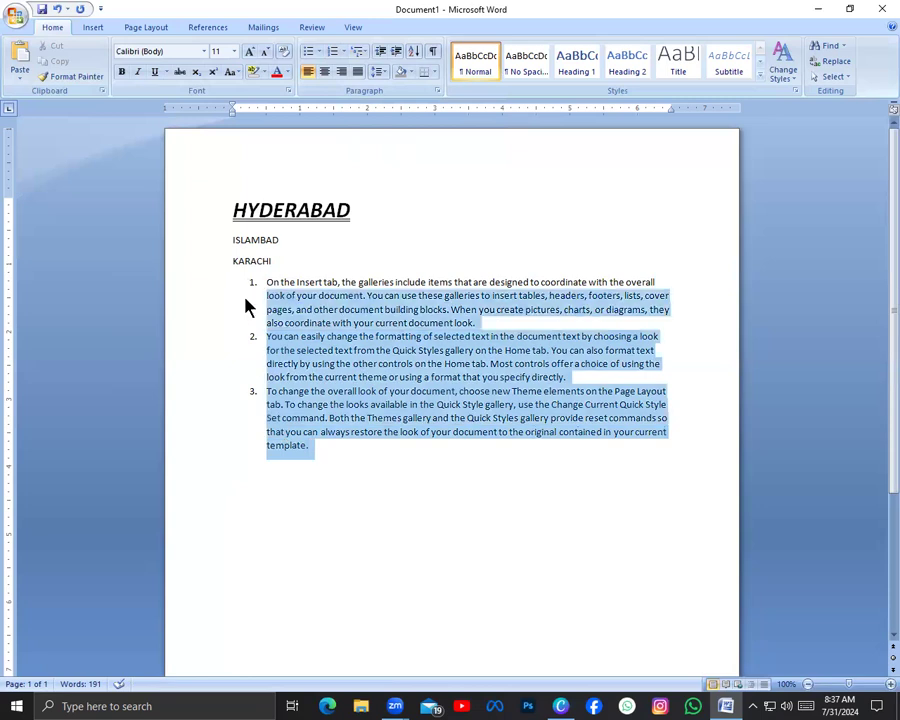
{"action": "left_click_drag", "start_coordinate": [307, 457], "coordinate": [233, 281]}
{"action": "key", "text": "Delete"}
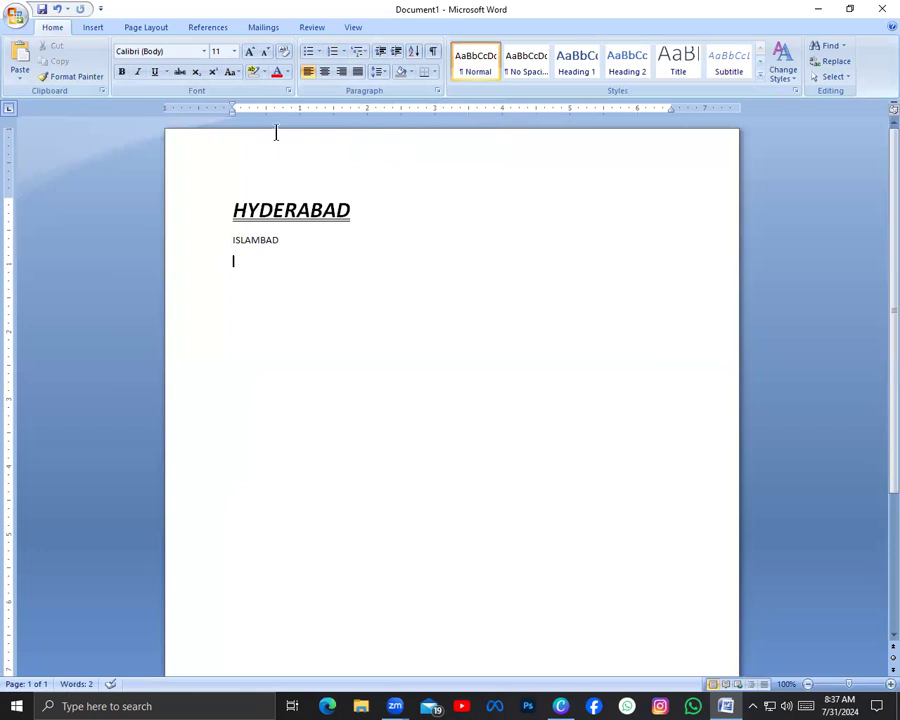
Add the sentence "Computer is an electronic machine." on the line below ISLAMBAD
{"action": "left_click", "coordinate": [364, 60]}
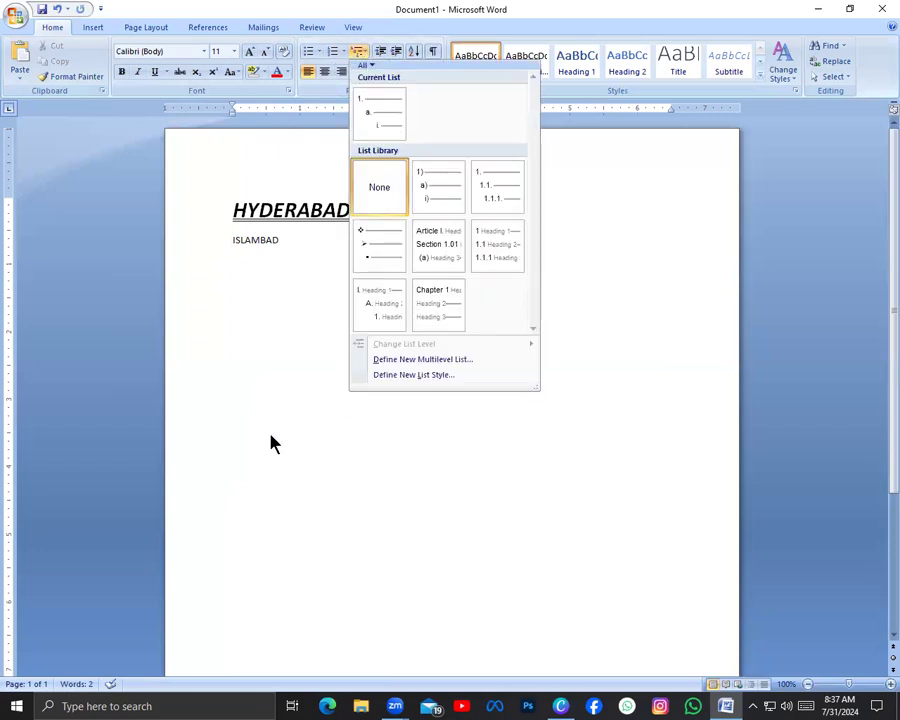
{"action": "left_click", "coordinate": [270, 434]}
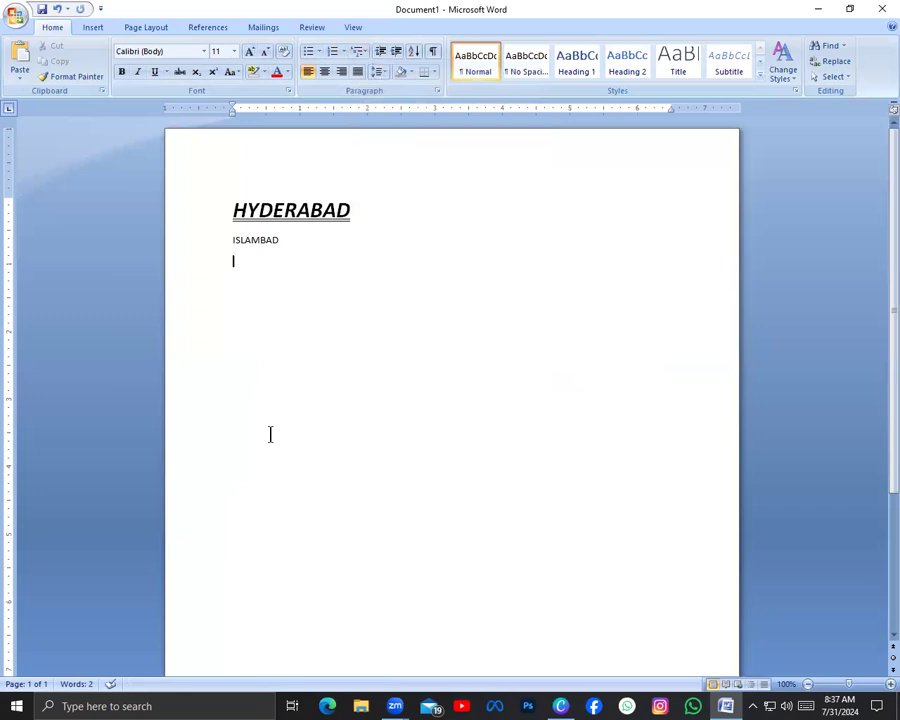
{"action": "key", "text": "Return"}
{"action": "type", "text": "computer is na"}
{"action": "key", "text": "BackSpace"}
{"action": "key", "text": "BackSpace"}
{"action": "type", "text": "an e"}
{"action": "type", "text": "lect"}
{"action": "type", "text": "ronic di"}
{"action": "key", "text": "BackSpace"}
{"action": "key", "text": "BackSpace"}
{"action": "type", "text": "machine."}
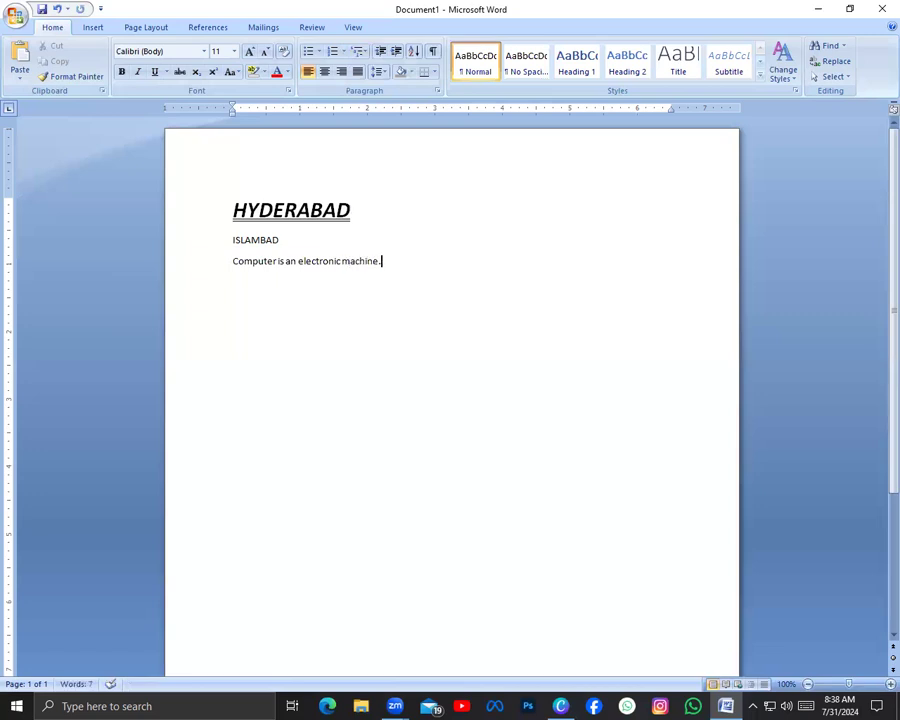
Number the sentence about the computer in the 1. 2. 3. format
{"action": "left_click", "coordinate": [229, 260]}
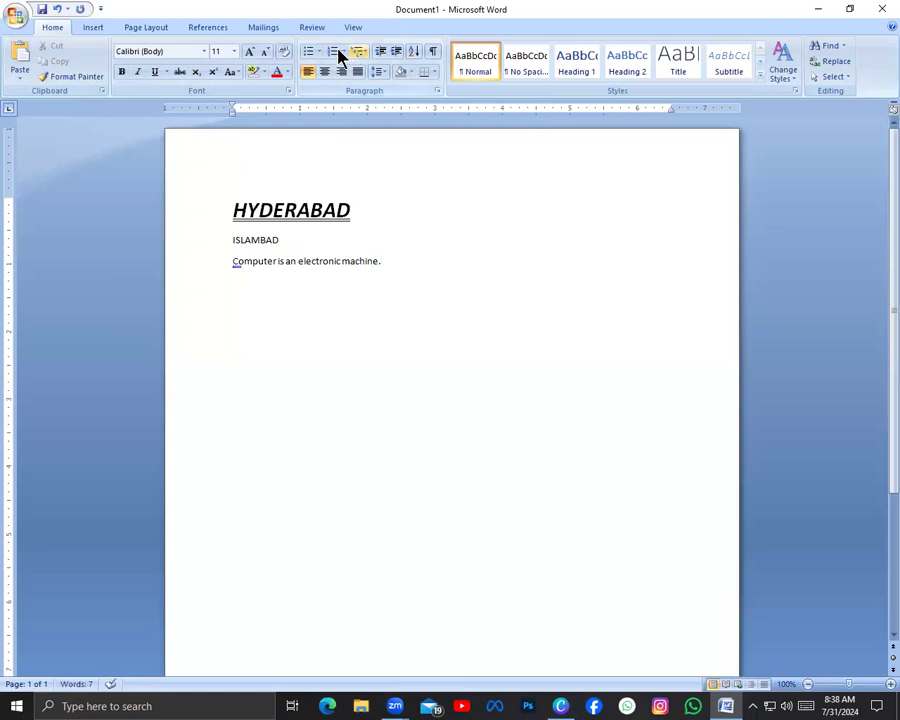
{"action": "left_click", "coordinate": [343, 52]}
{"action": "left_click", "coordinate": [420, 182]}
{"action": "left_click", "coordinate": [441, 265]}
Try the 1) a) i) multilevel list style on a new line under the numbered sentence
{"action": "key", "text": "Return"}
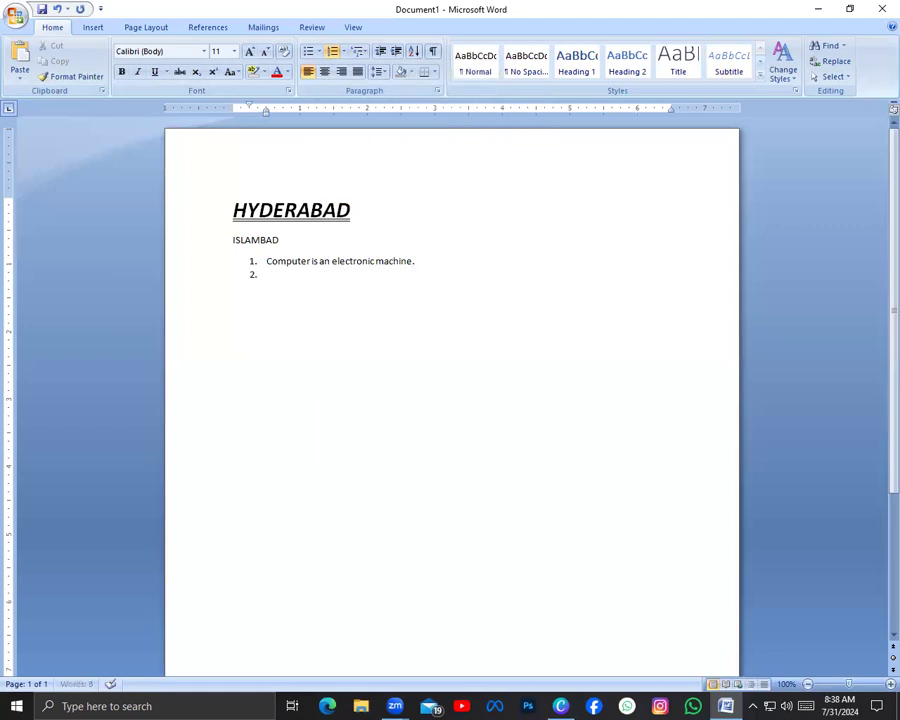
{"action": "key", "text": "BackSpace"}
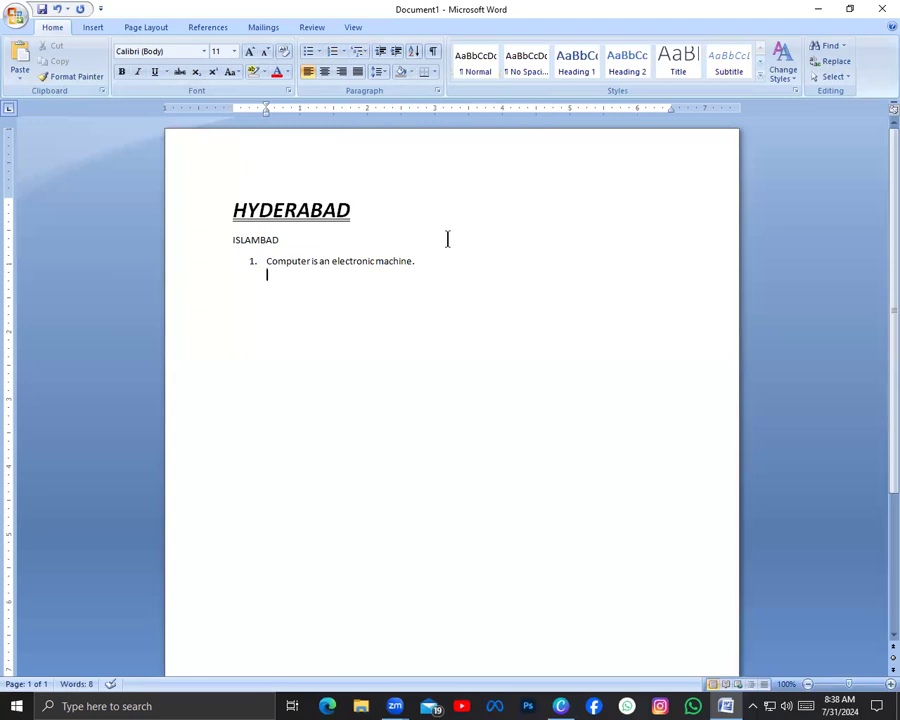
{"action": "left_click", "coordinate": [358, 51]}
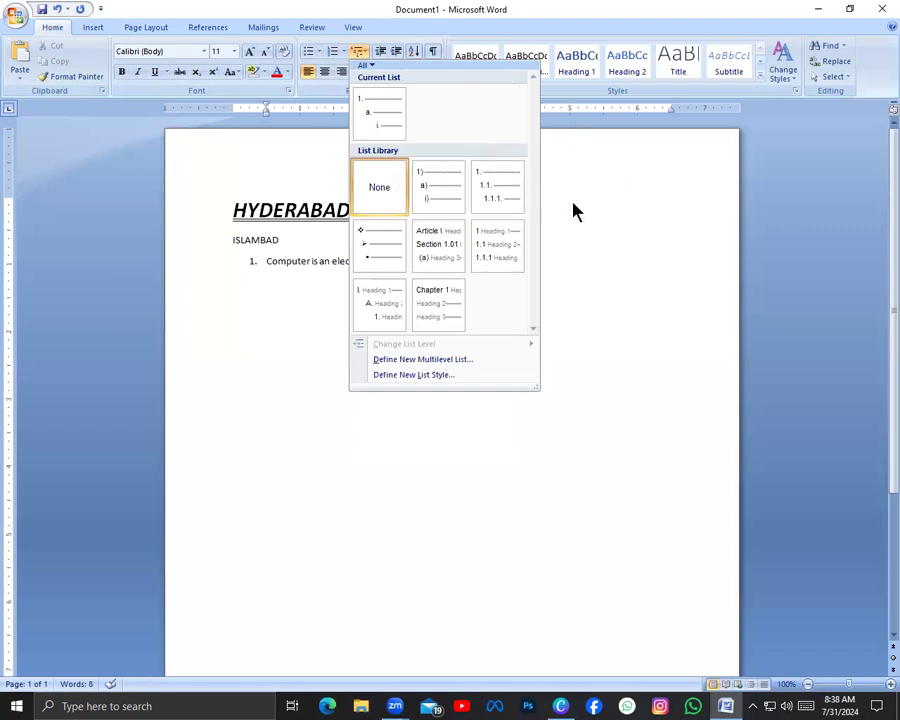
{"action": "left_click", "coordinate": [416, 191]}
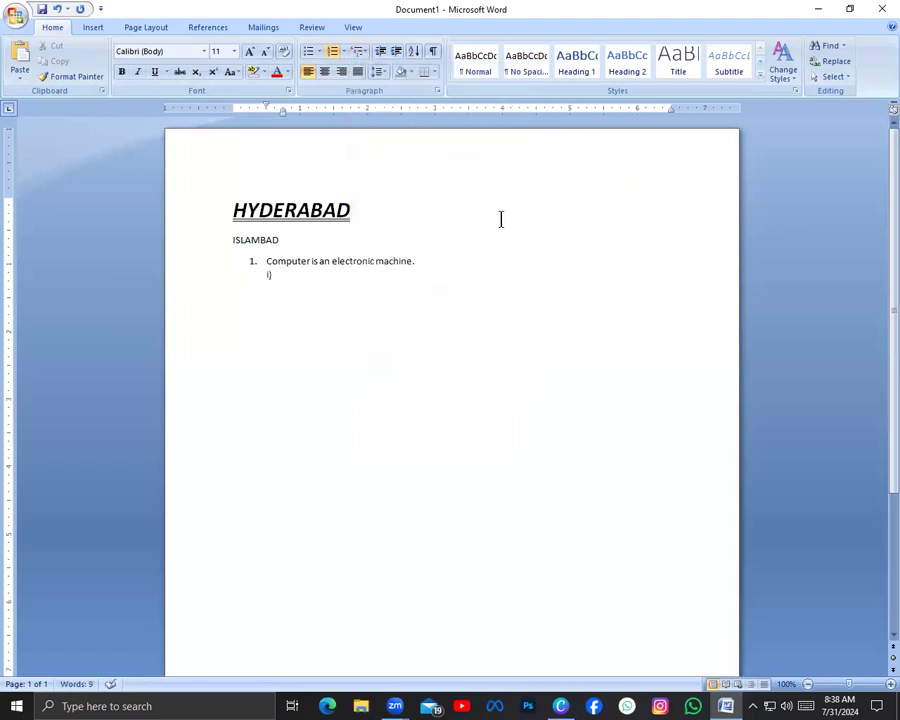
{"action": "key", "text": "shift+Tab"}
{"action": "key", "text": "shift+Tab"}
{"action": "key", "text": "Return"}
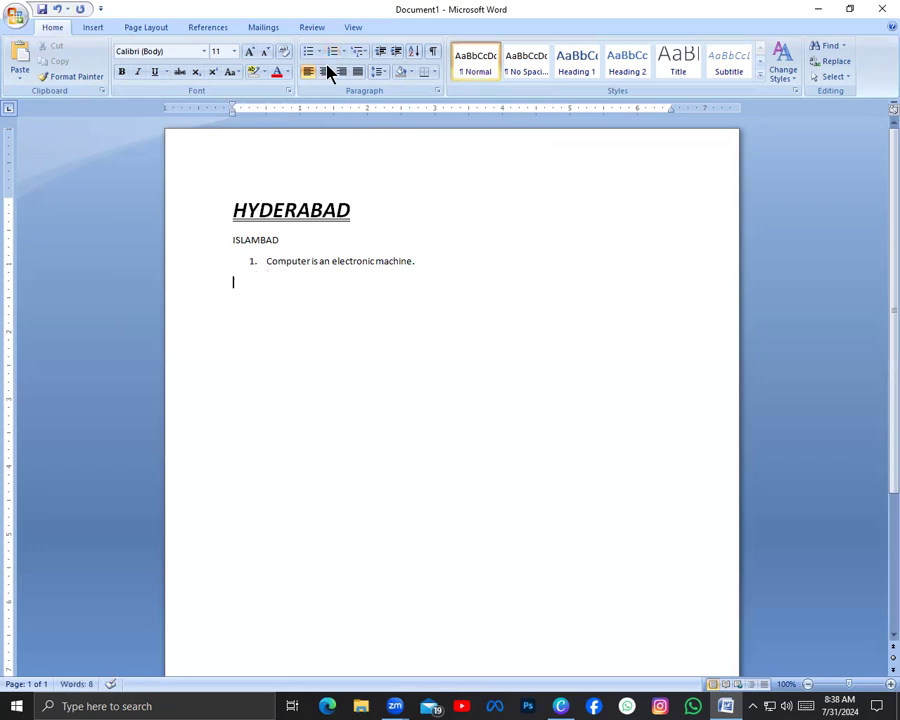
{"action": "left_click", "coordinate": [344, 52]}
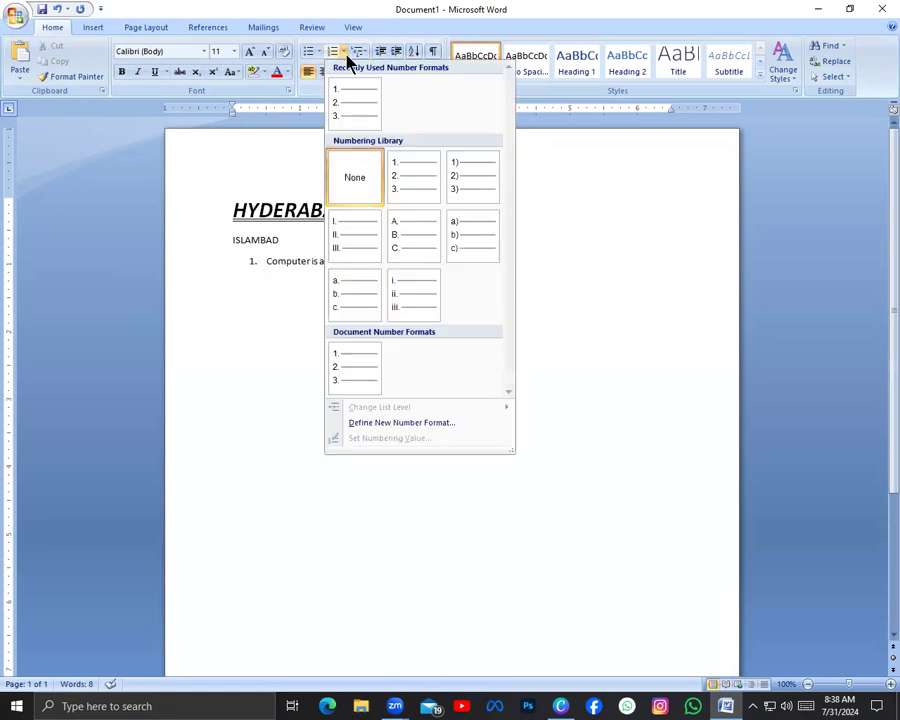
{"action": "left_click", "coordinate": [628, 226]}
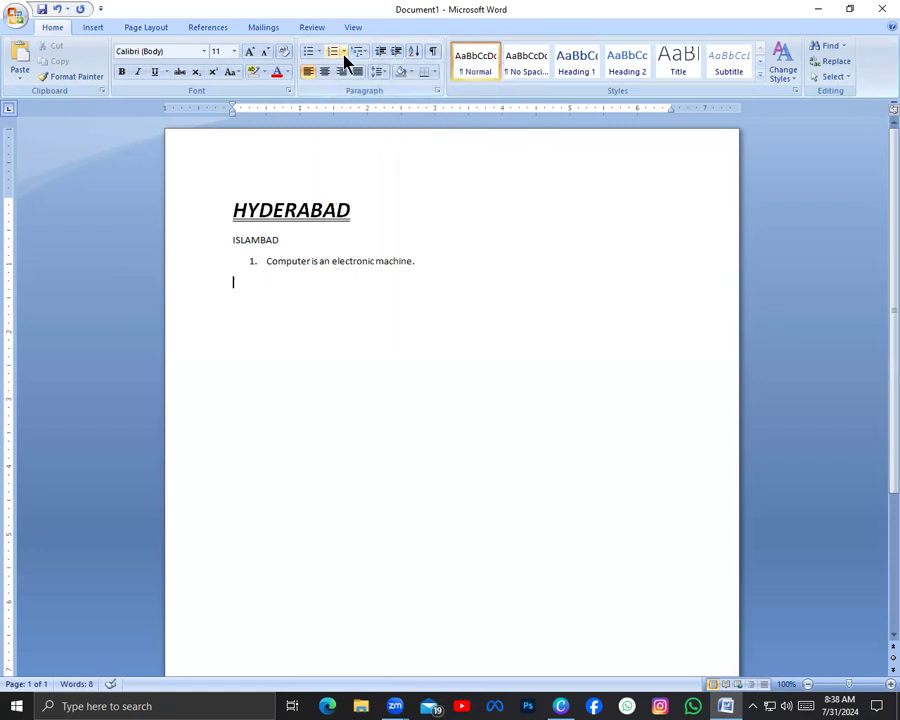
{"action": "key", "text": "BackSpace"}
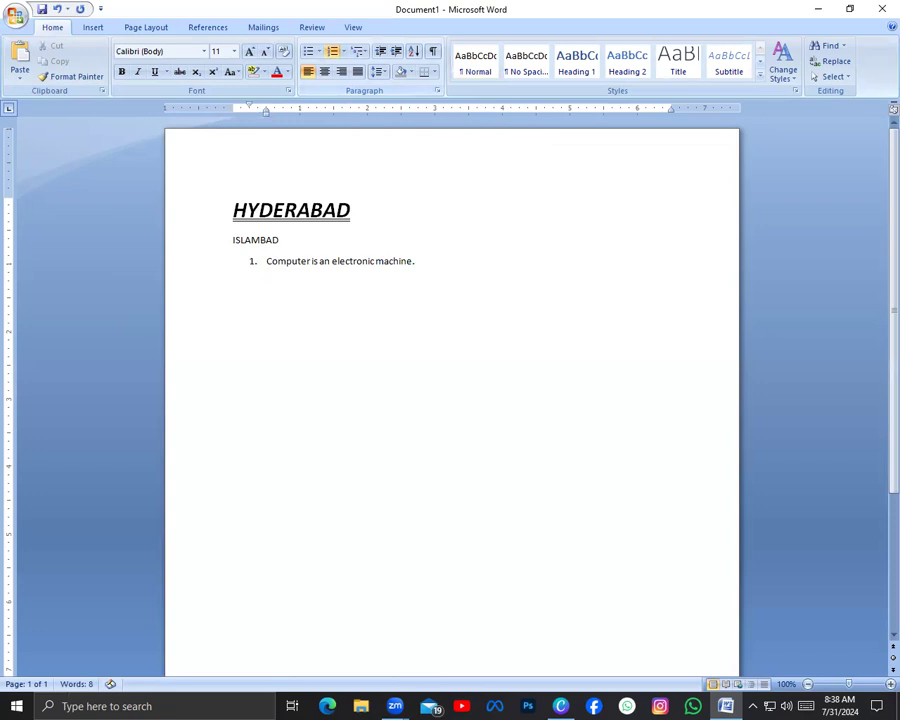
{"action": "key", "text": "Return"}
{"action": "key", "text": "BackSpace"}
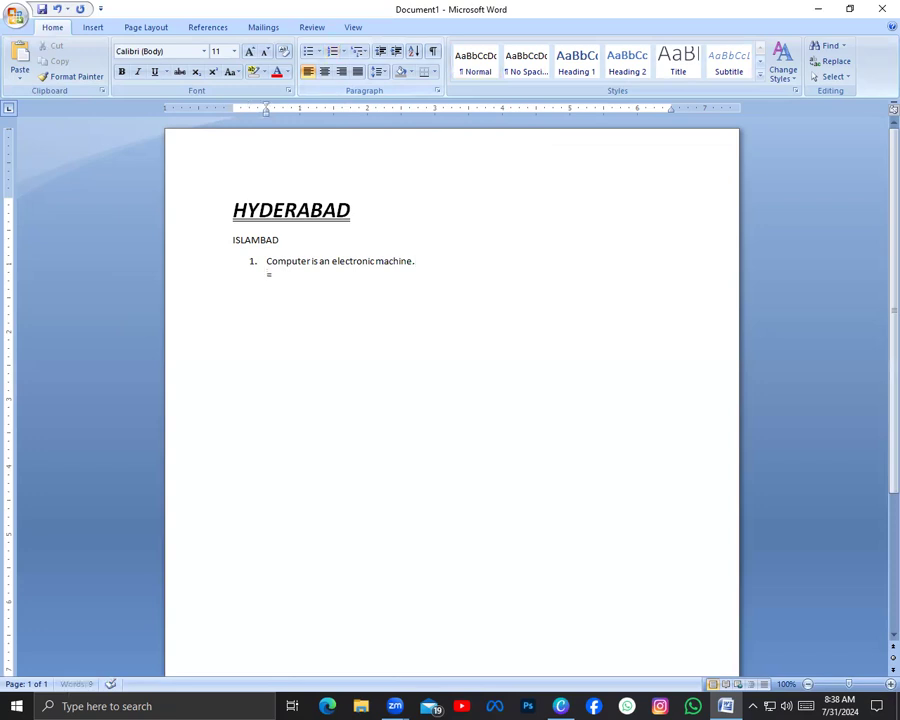
{"action": "key", "text": "BackSpace"}
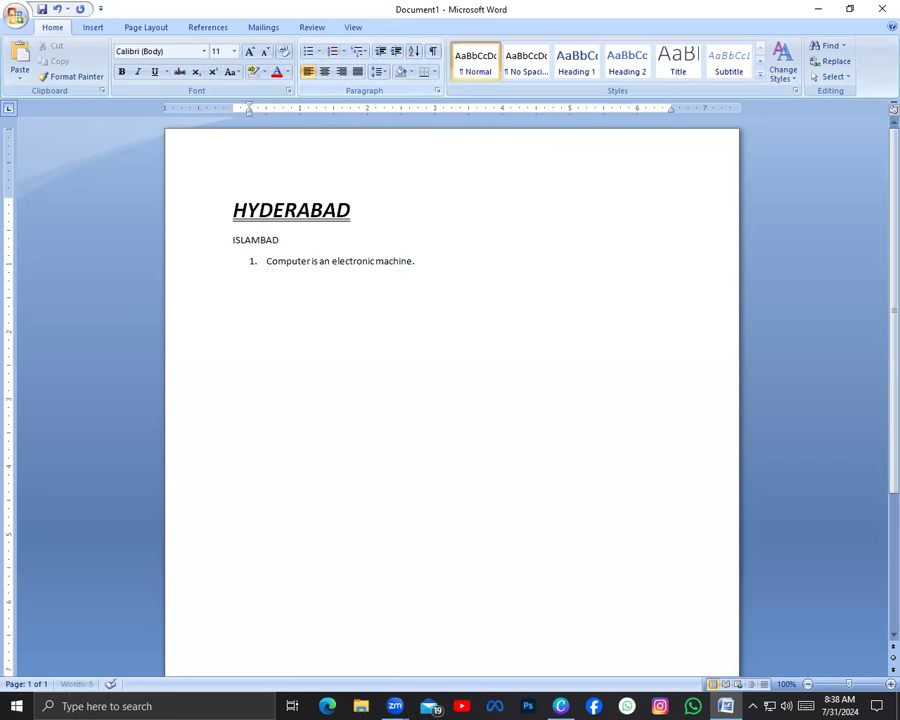
{"action": "key", "text": "BackSpace"}
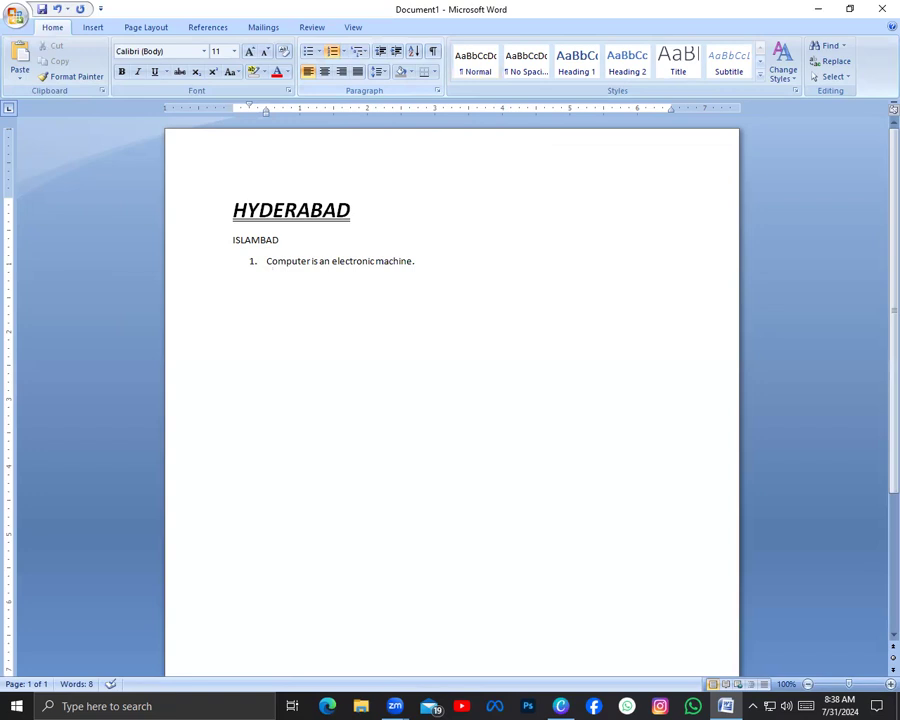
Start an indented a) b) c) list on a new line below the numbered sentence
{"action": "key", "text": "Return"}
{"action": "key", "text": "BackSpace"}
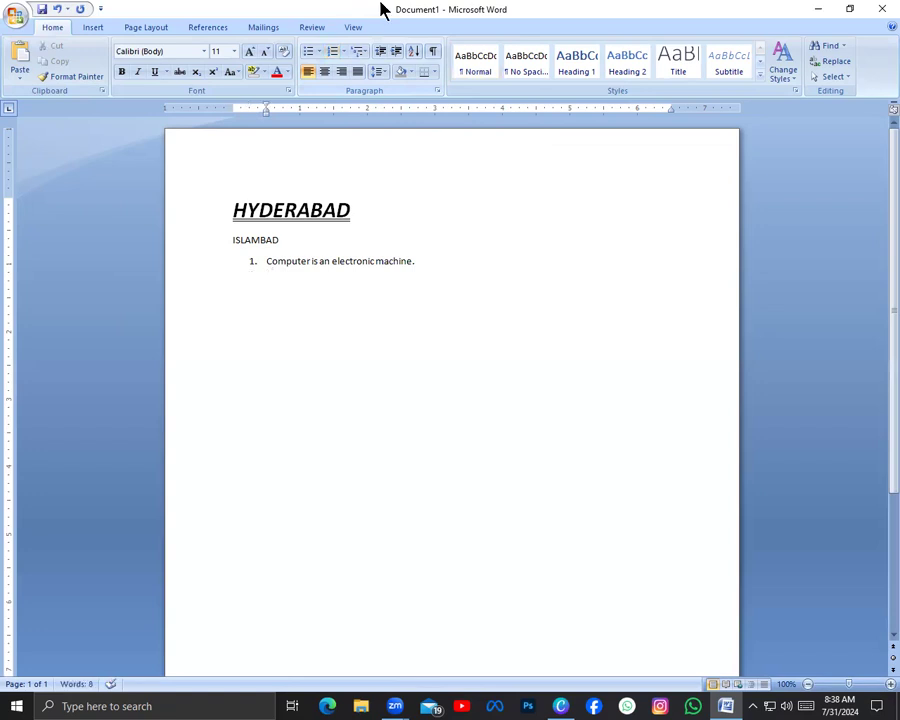
{"action": "left_click", "coordinate": [342, 52]}
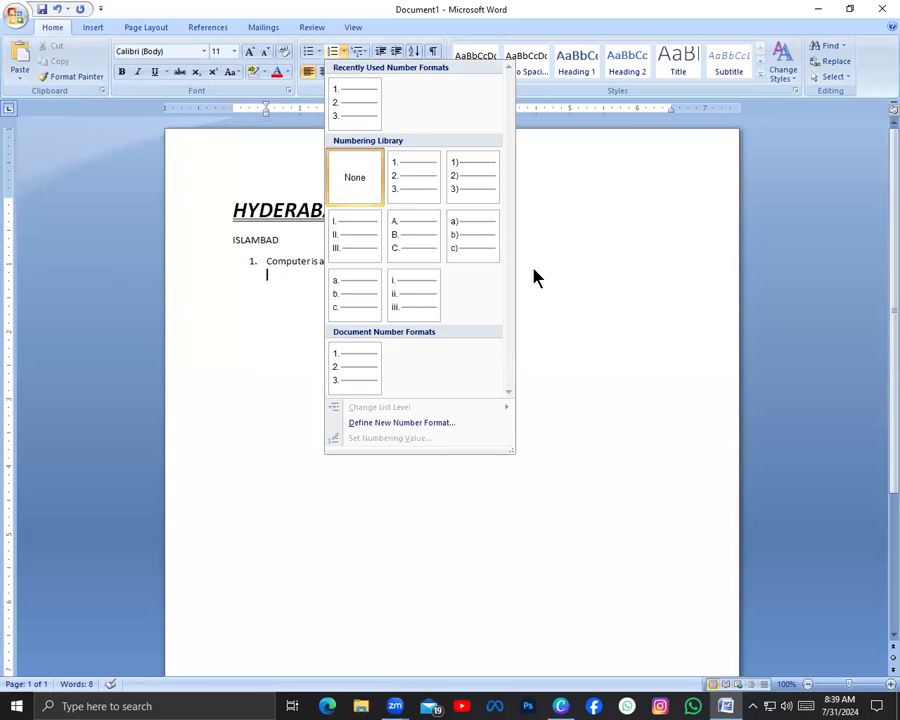
{"action": "left_click", "coordinate": [470, 238]}
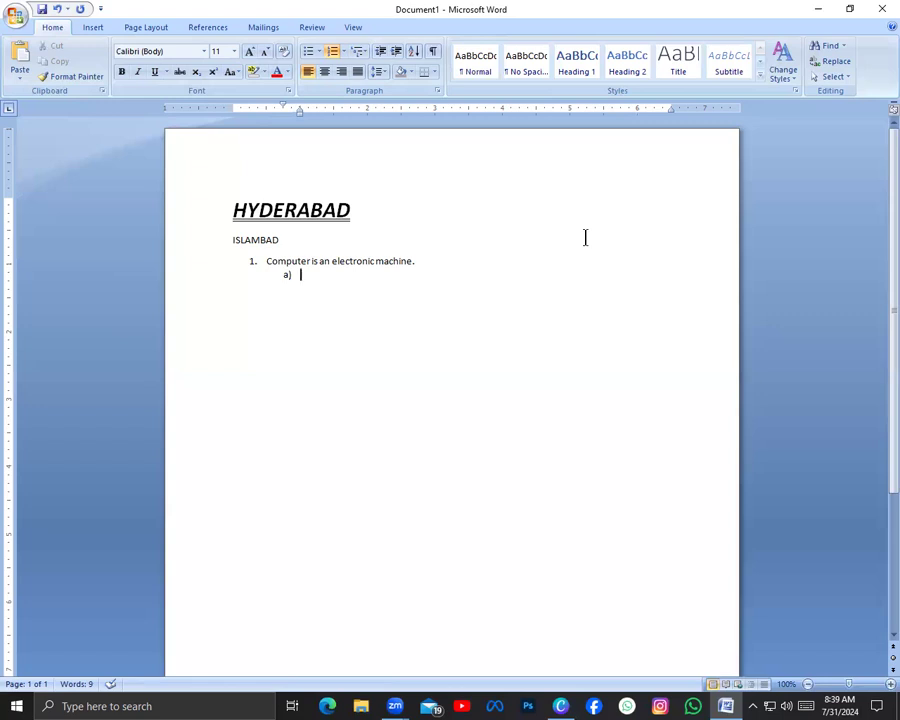
Enter the lettered answer options Machine, Device, Both and None of them
{"action": "type", "text": "machine"}
{"action": "key", "text": "Return"}
{"action": "type", "text": "d"}
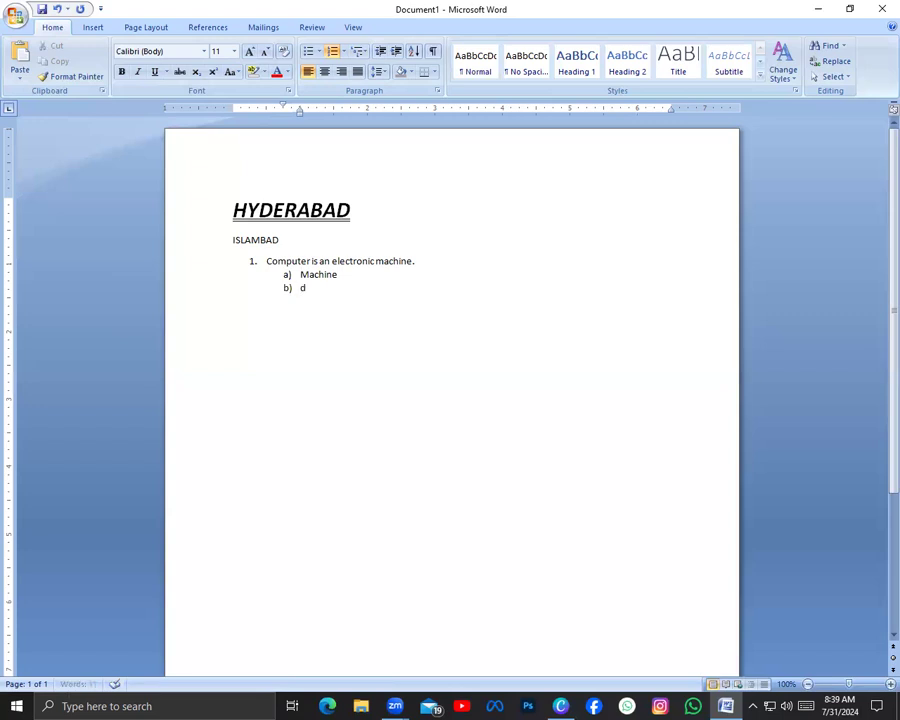
{"action": "type", "text": "evice"}
{"action": "key", "text": "Return"}
{"action": "type", "text": "both"}
{"action": "key", "text": "Return"}
{"action": "type", "text": "none of"}
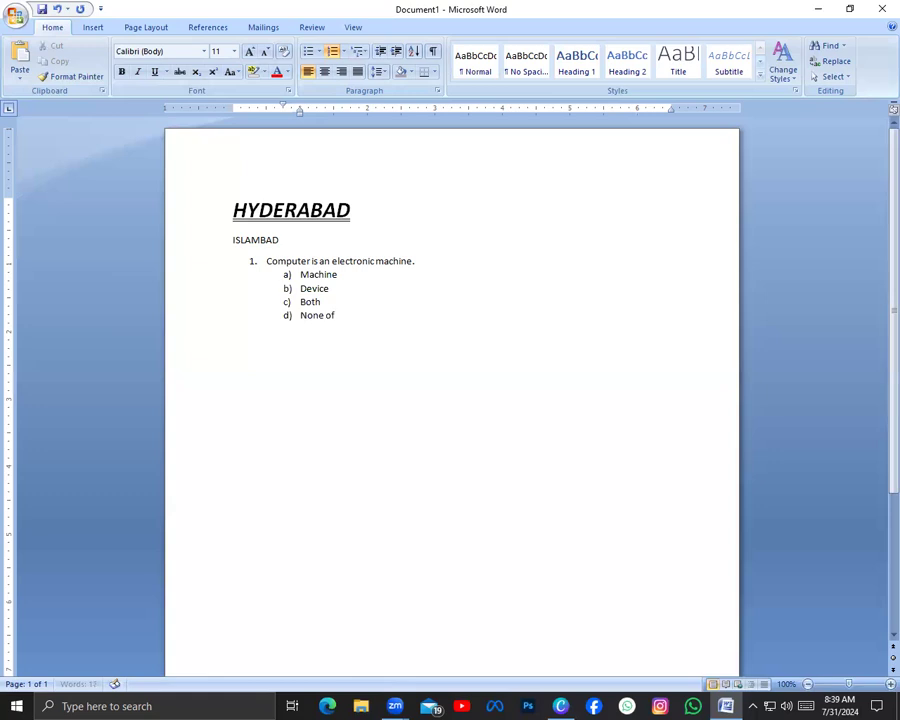
{"action": "type", "text": " them"}
End the lettered list after option d) and start numbered item 2. on the line below it
{"action": "key", "text": "Return"}
{"action": "key", "text": "BackSpace"}
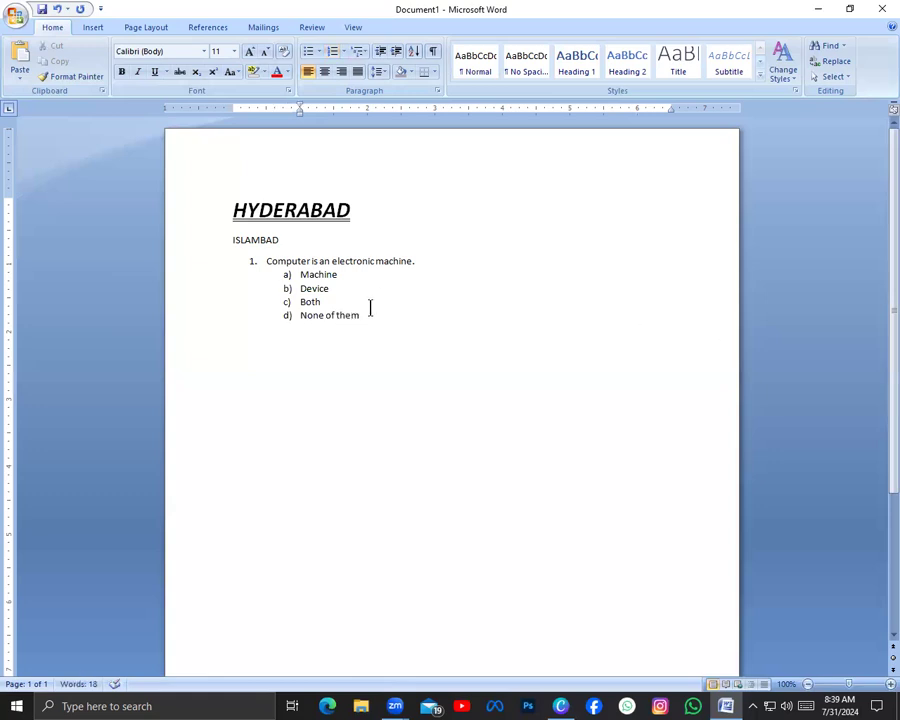
{"action": "left_click", "coordinate": [404, 303]}
{"action": "left_click", "coordinate": [389, 317]}
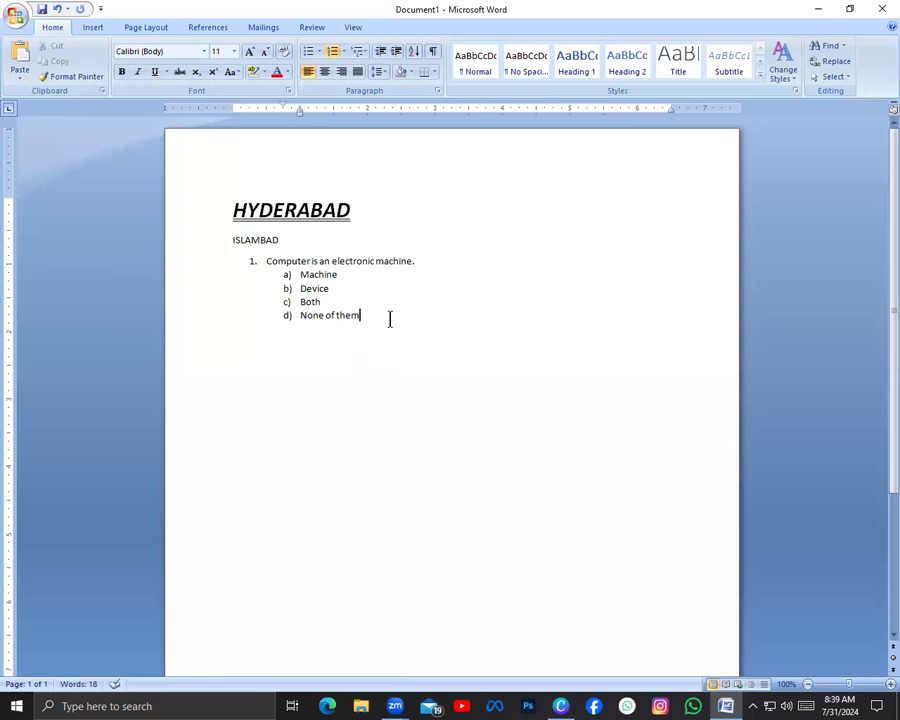
{"action": "key", "text": "Return"}
{"action": "key", "text": "BackSpace"}
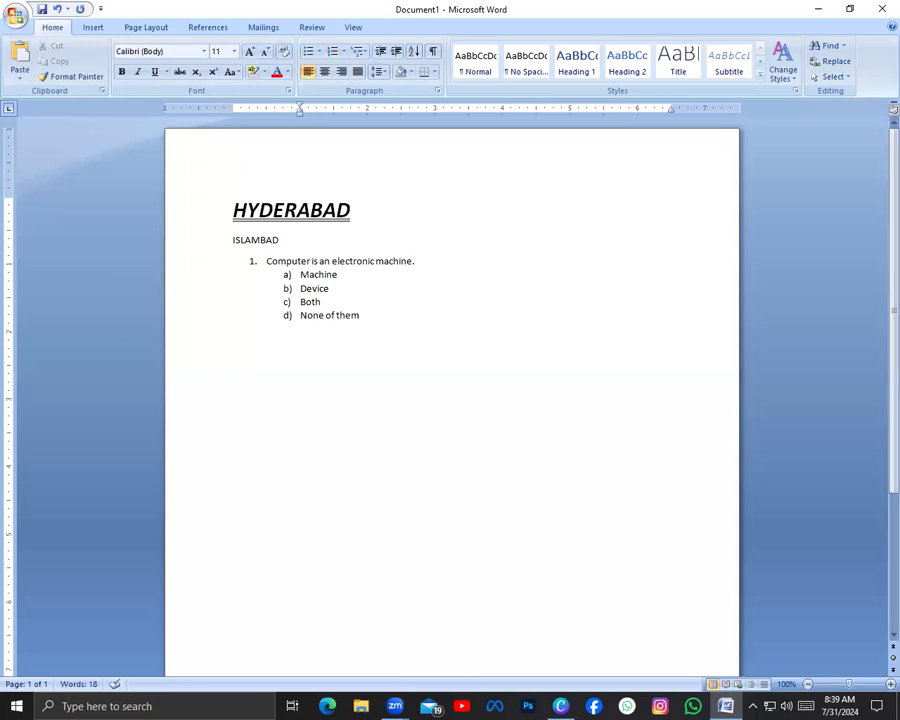
{"action": "key", "text": "BackSpace"}
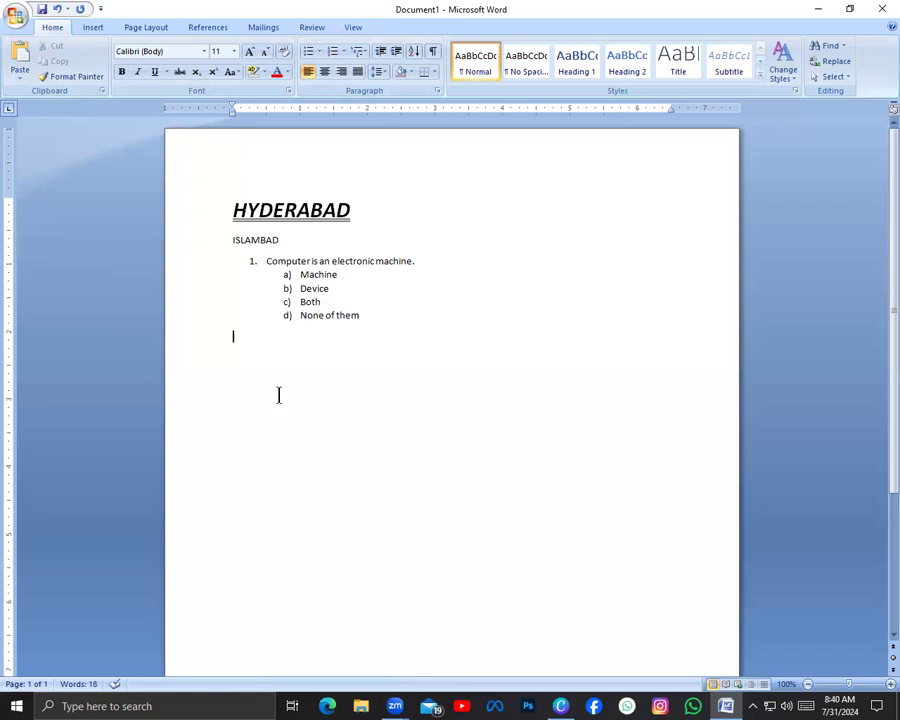
{"action": "type", "text": "2."}
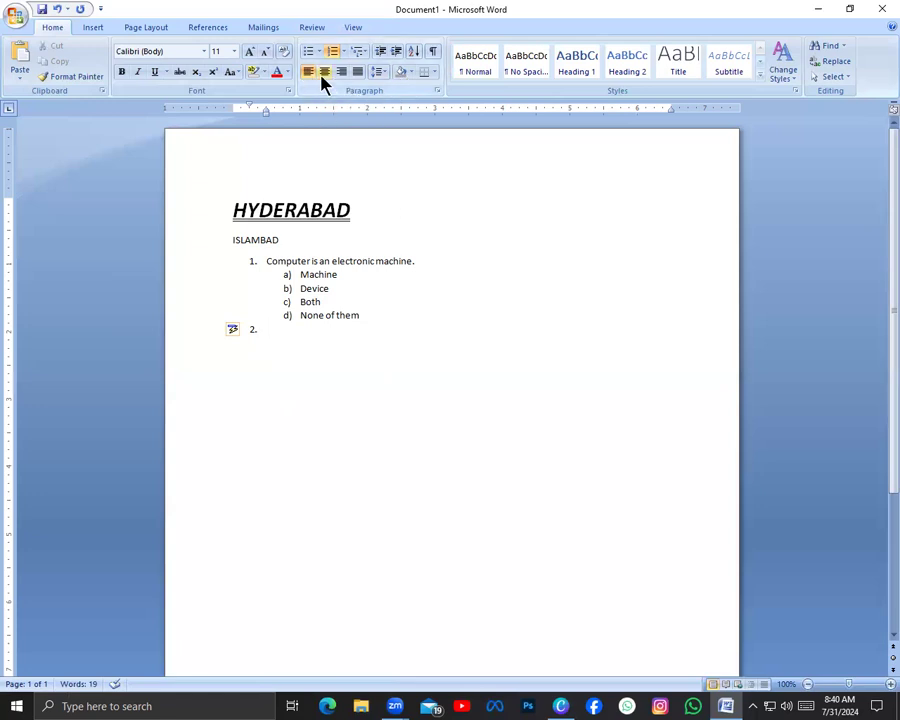
Generate sample paragraphs with =rand() a line below the empty item 2
{"action": "double_click", "coordinate": [324, 389]}
{"action": "type", "text": "=rand()"}
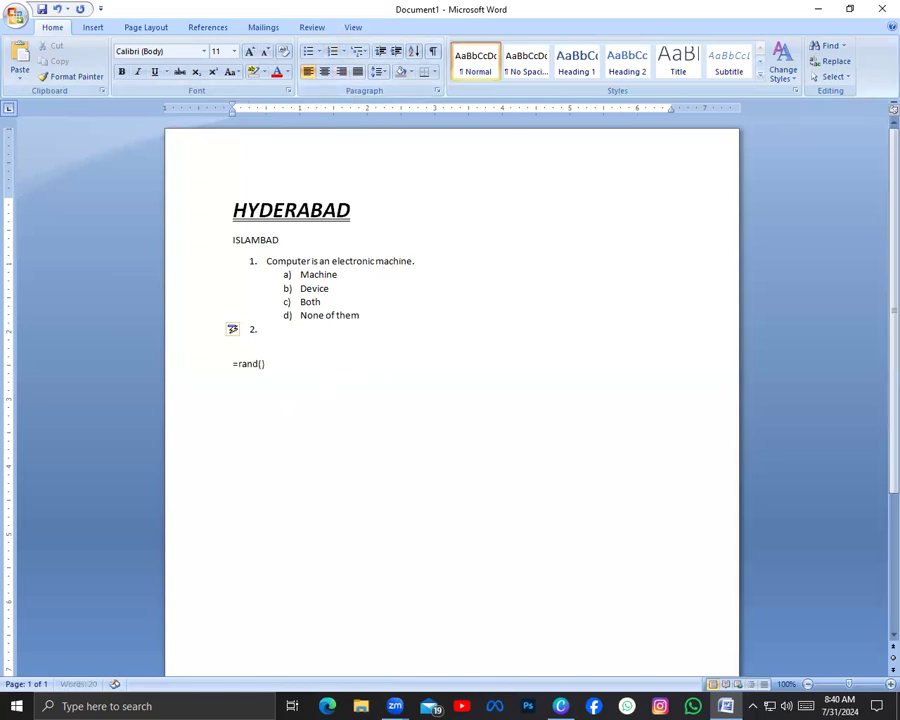
{"action": "key", "text": "Return"}
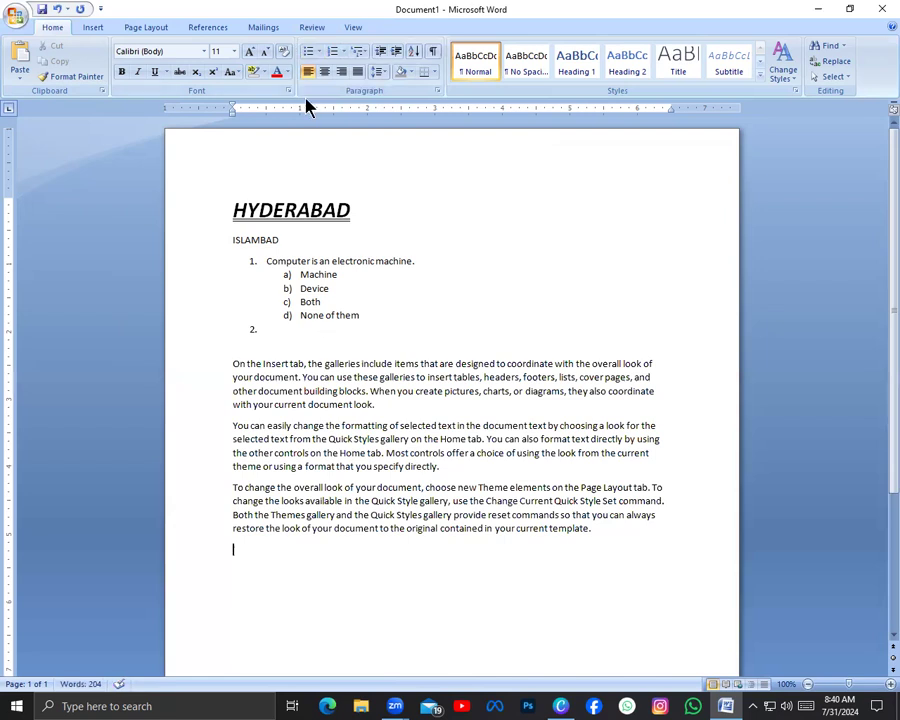
Try centre and right alignment on the three sample paragraphs and return them to left alignment
{"action": "left_click_drag", "start_coordinate": [301, 343], "coordinate": [659, 578]}
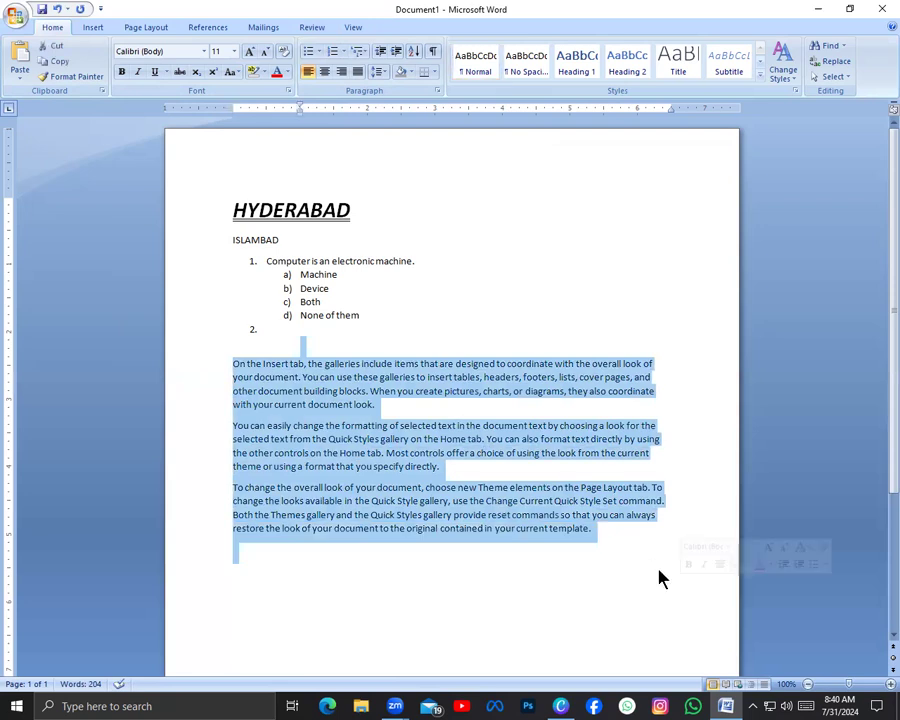
{"action": "left_click", "coordinate": [325, 71]}
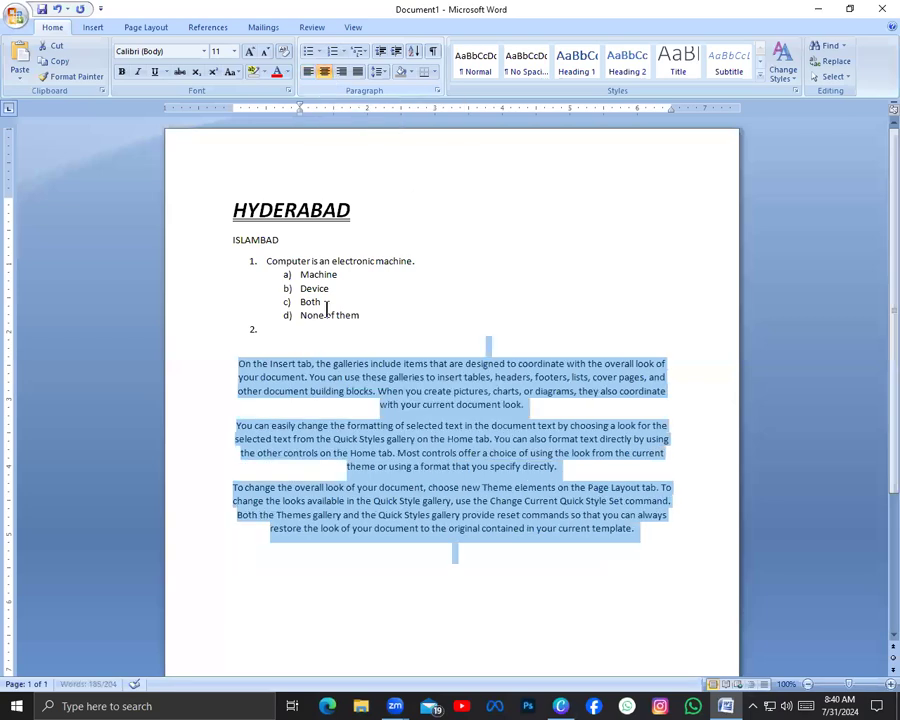
{"action": "left_click", "coordinate": [343, 72]}
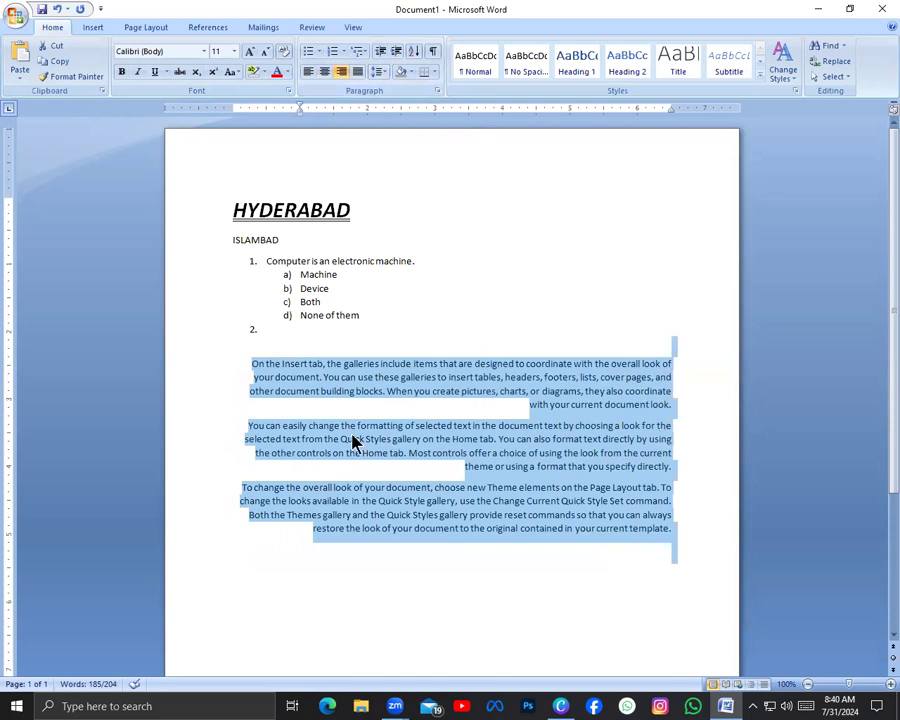
{"action": "left_click", "coordinate": [308, 72]}
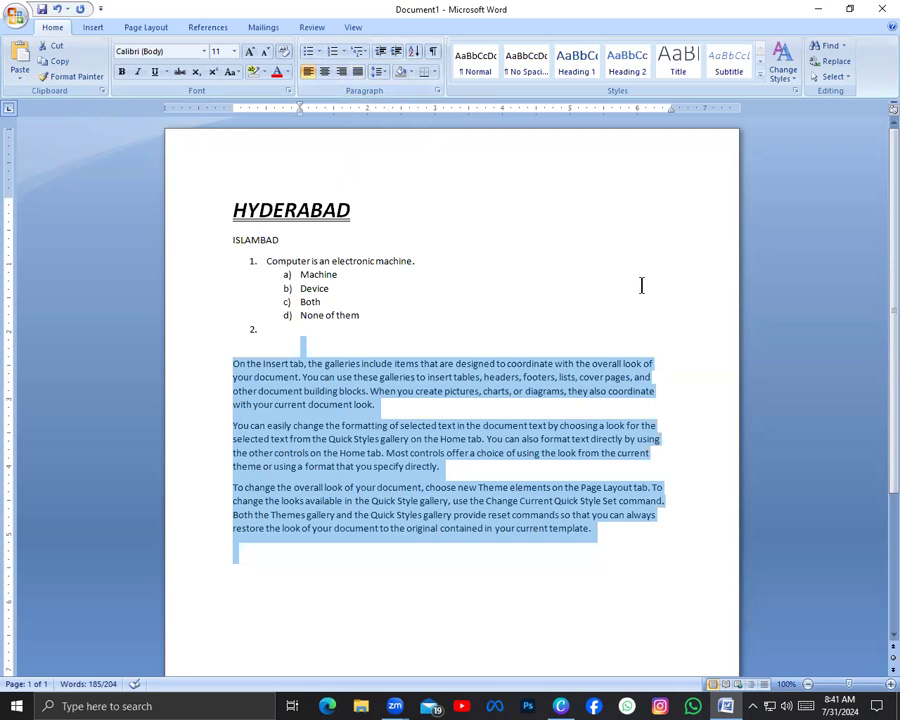
Justify the three sample paragraphs and switch them back to left alignment
{"action": "left_click", "coordinate": [355, 72]}
{"action": "left_click", "coordinate": [727, 328]}
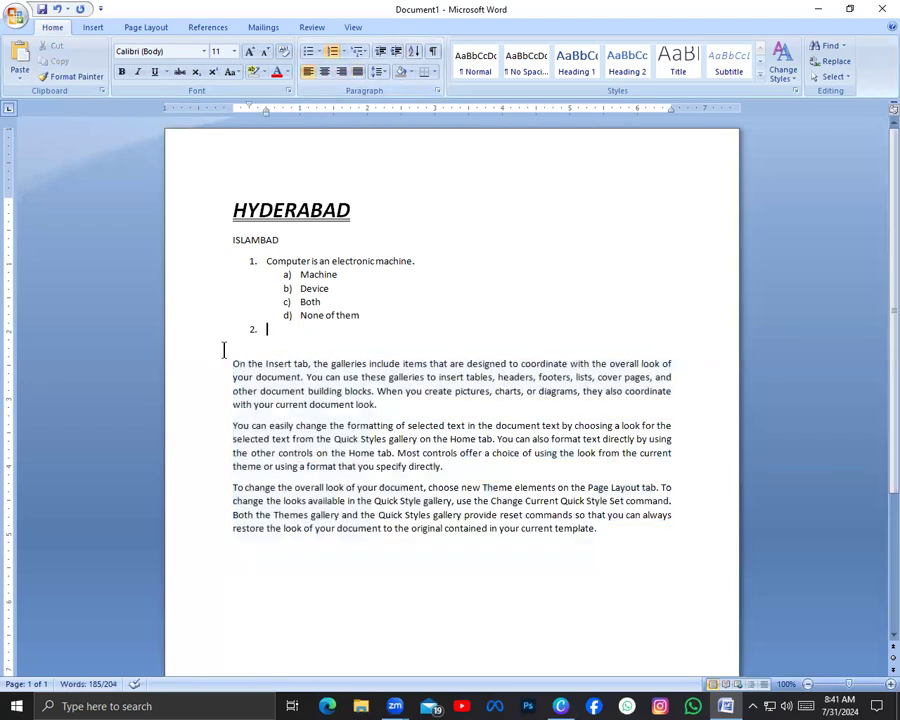
{"action": "left_click_drag", "start_coordinate": [226, 364], "coordinate": [608, 516]}
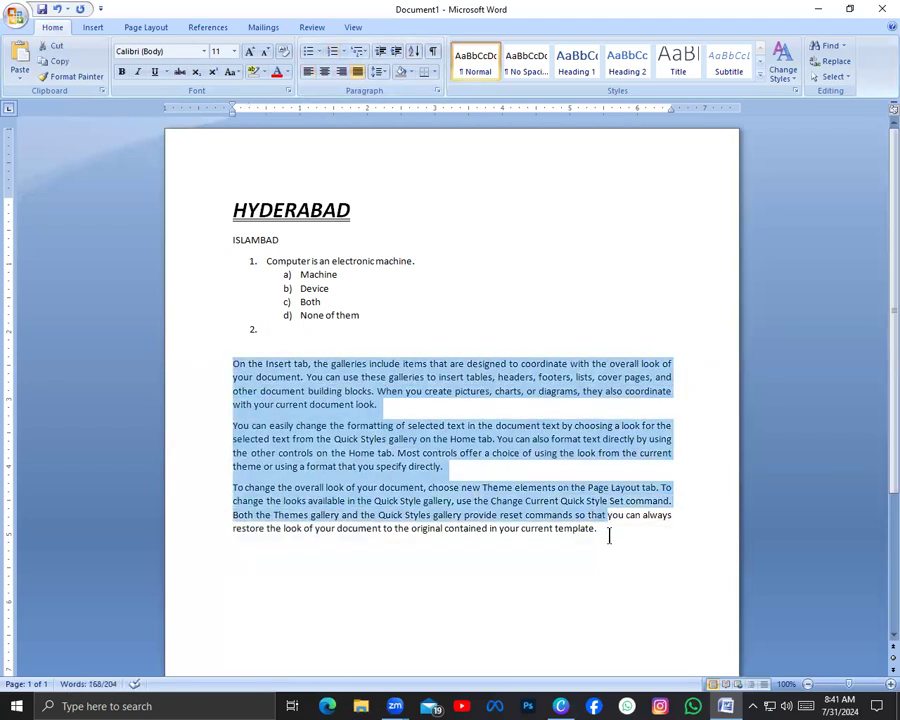
{"action": "left_click", "coordinate": [359, 73]}
{"action": "left_click", "coordinate": [359, 73]}
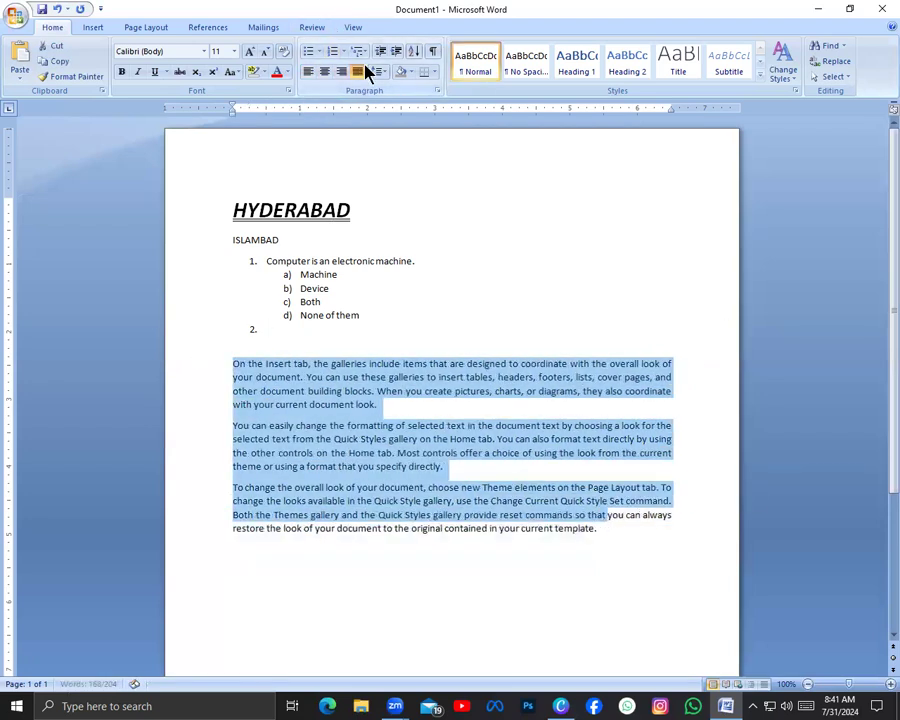
{"action": "left_click", "coordinate": [441, 203]}
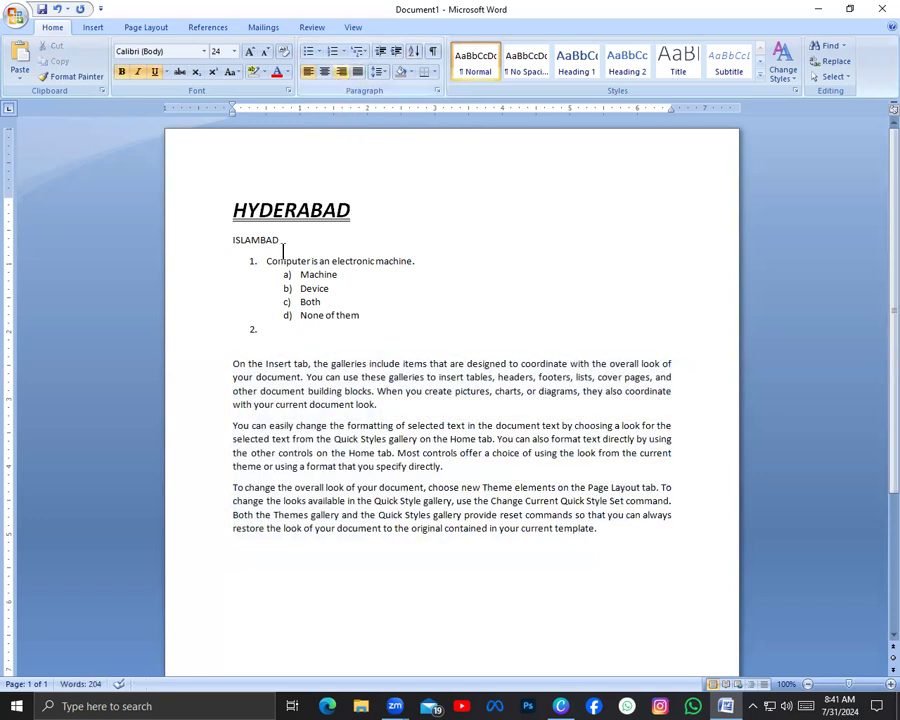
{"action": "left_click_drag", "start_coordinate": [203, 352], "coordinate": [488, 578]}
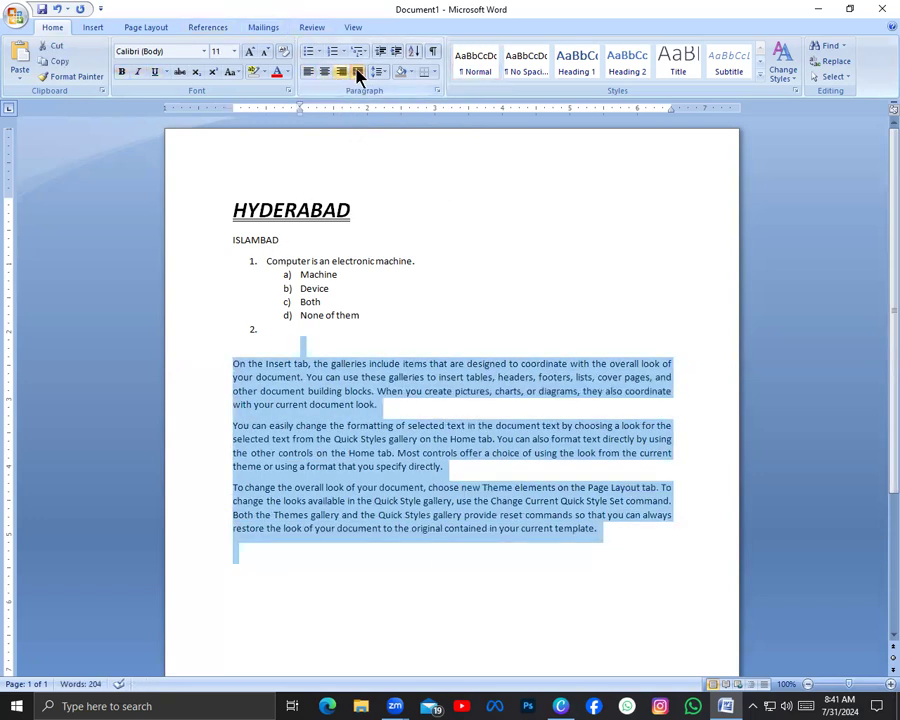
{"action": "left_click", "coordinate": [359, 73]}
Set the line spacing of the three sample paragraphs to 2.0
{"action": "double_click", "coordinate": [283, 212]}
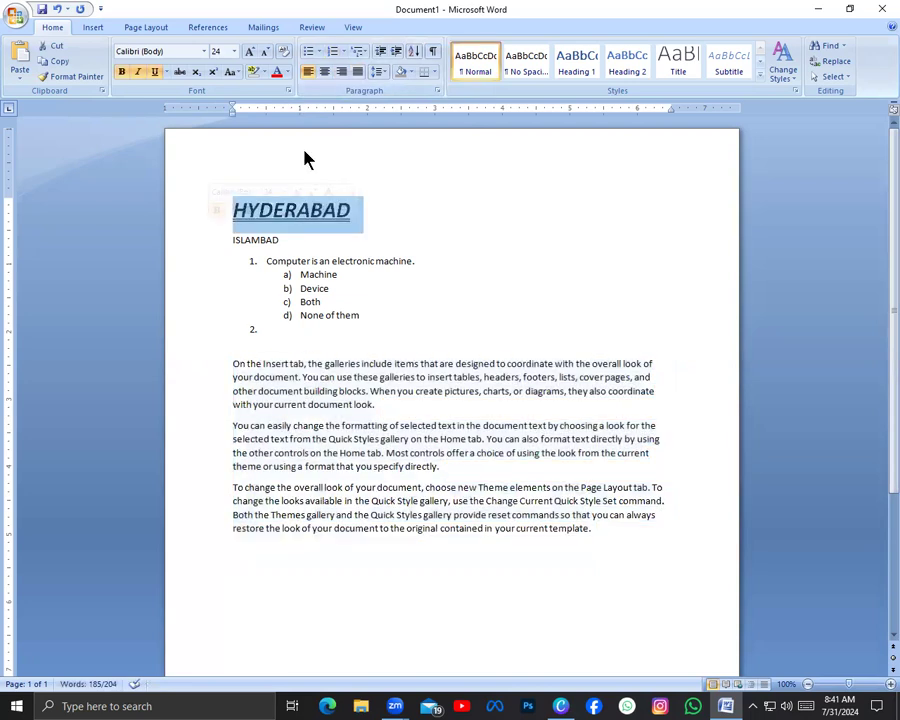
{"action": "left_click", "coordinate": [380, 74]}
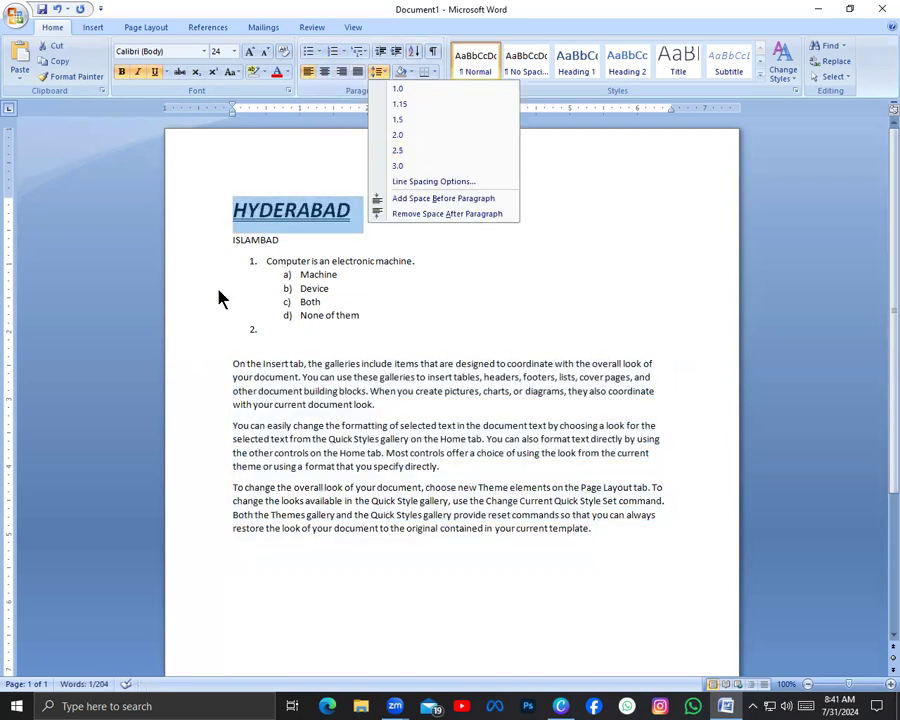
{"action": "left_click_drag", "start_coordinate": [215, 353], "coordinate": [434, 538]}
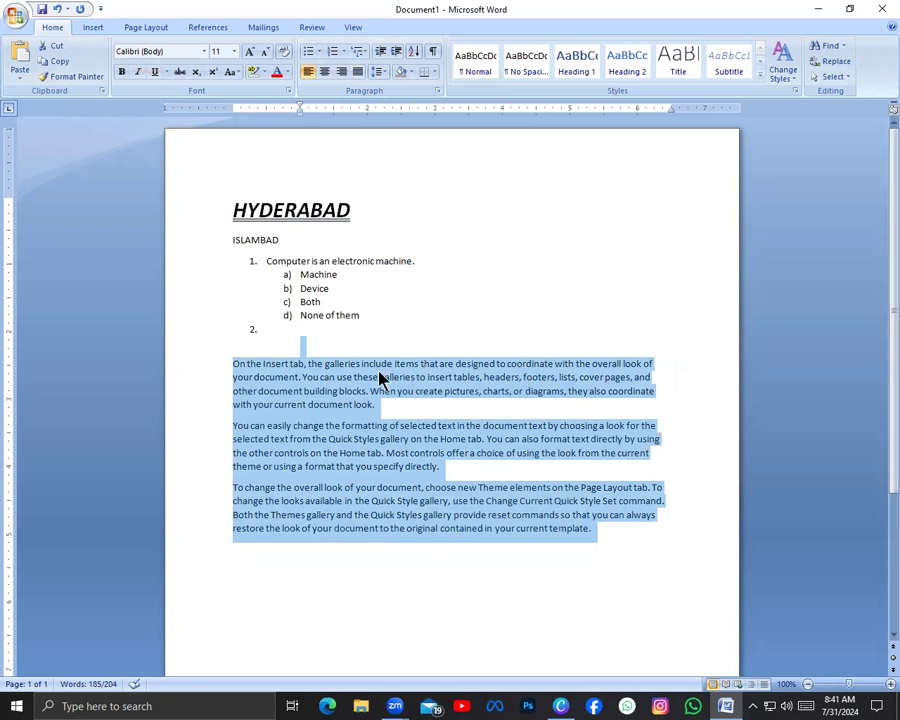
{"action": "left_click", "coordinate": [382, 72]}
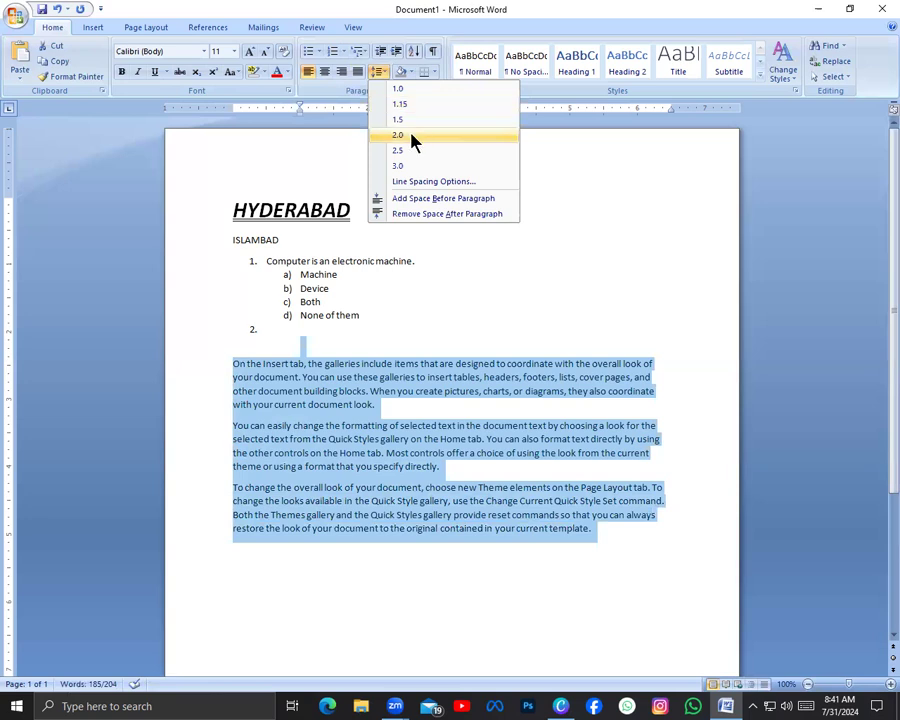
{"action": "left_click", "coordinate": [412, 140]}
{"action": "scroll", "coordinate": [430, 350], "scroll_direction": "down", "scroll_amount": 4}
{"action": "scroll", "coordinate": [440, 330], "scroll_direction": "up", "scroll_amount": 2}
{"action": "scroll", "coordinate": [447, 327], "scroll_direction": "up", "scroll_amount": 3}
Set the three sample paragraphs' line spacing to 1.15 and reduce their left indent to just inside the left margin
{"action": "left_click", "coordinate": [384, 72]}
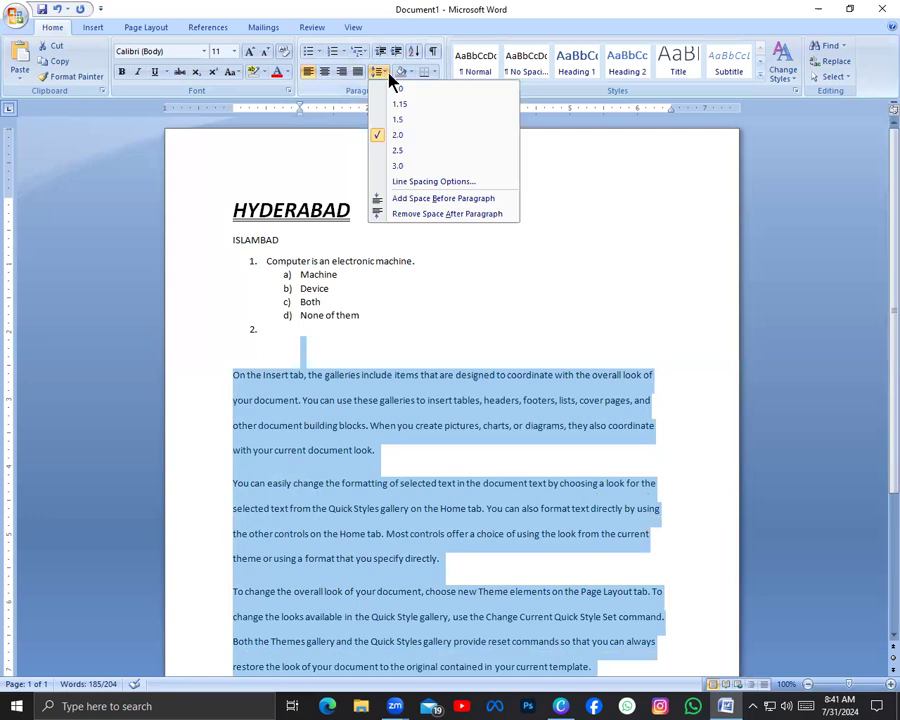
{"action": "left_click", "coordinate": [478, 105]}
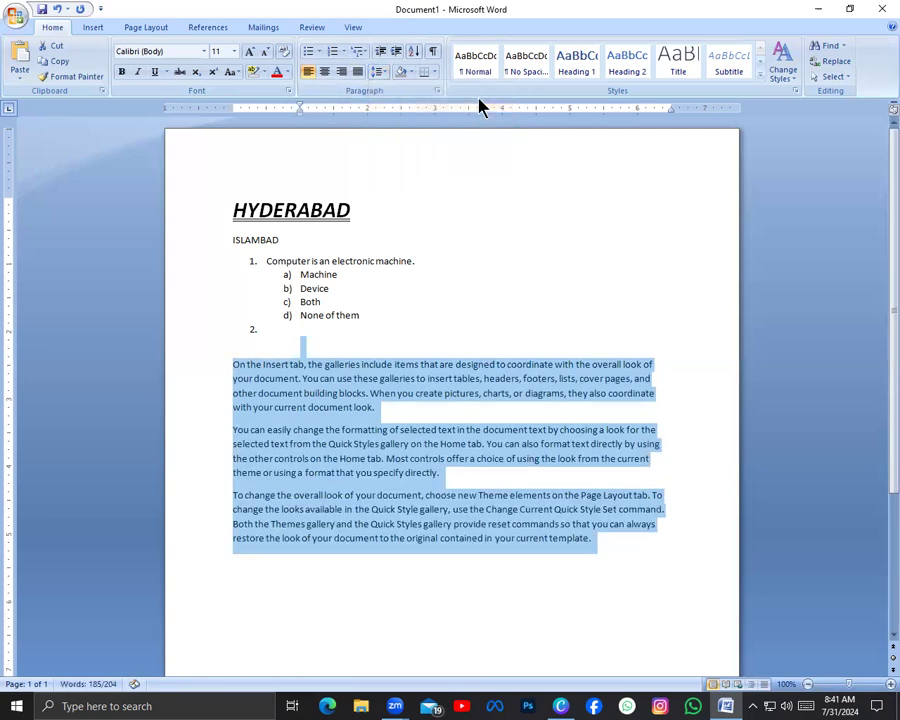
{"action": "left_click", "coordinate": [378, 50]}
{"action": "left_click_drag", "start_coordinate": [266, 112], "coordinate": [241, 114]}
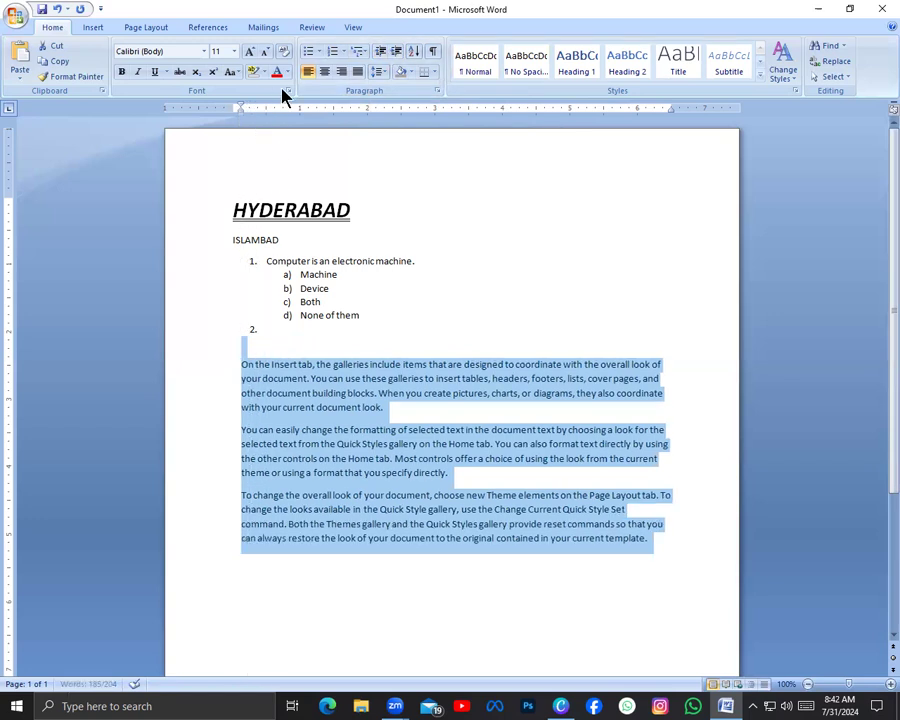
View the Sort Text options for the selected sample paragraphs and close them without sorting
{"action": "left_click", "coordinate": [416, 56]}
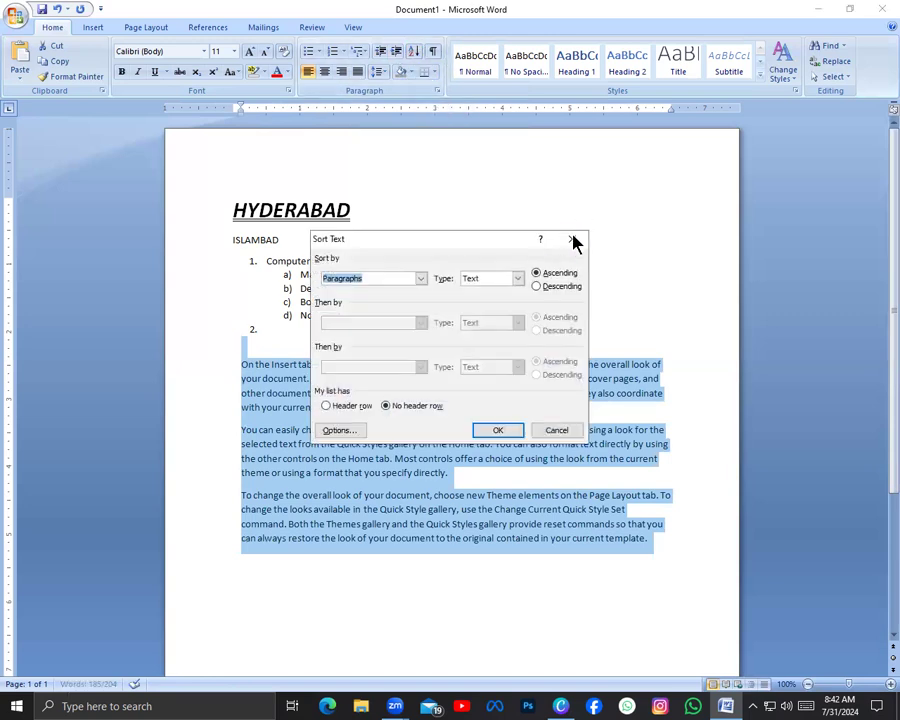
{"action": "left_click", "coordinate": [557, 430]}
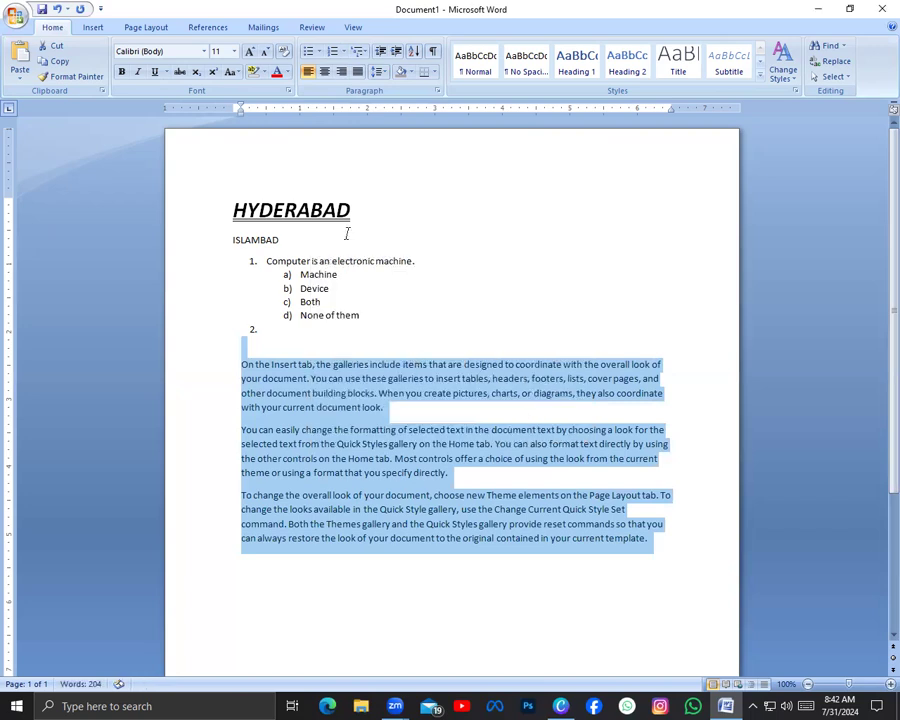
Replace everything below the HYDERABAD heading with the numbers 1 and 2 on separate lines
{"action": "left_click_drag", "start_coordinate": [239, 241], "coordinate": [394, 558]}
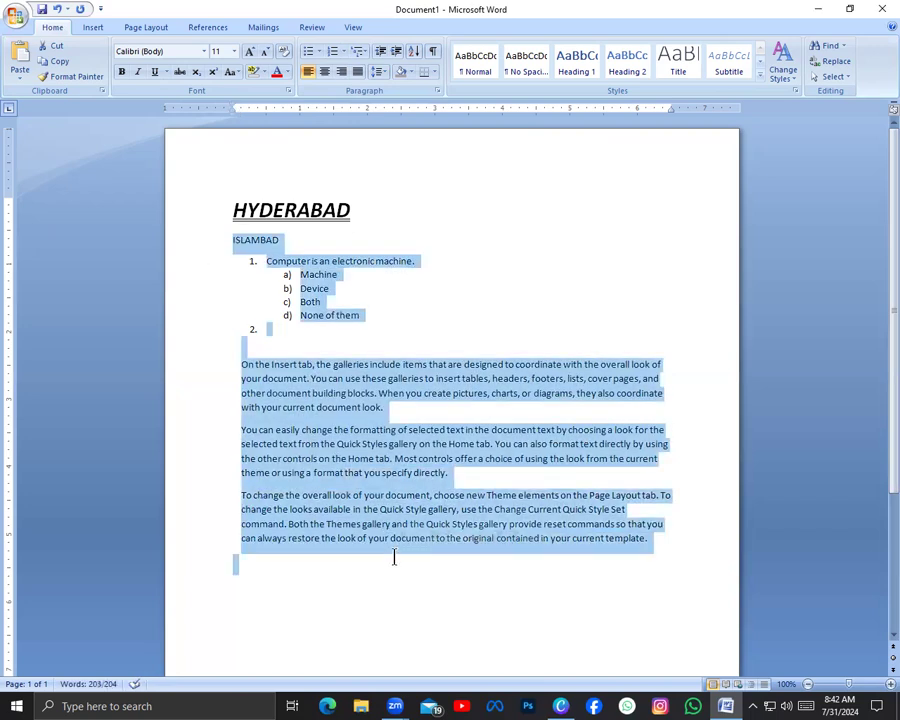
{"action": "key", "text": "BackSpace"}
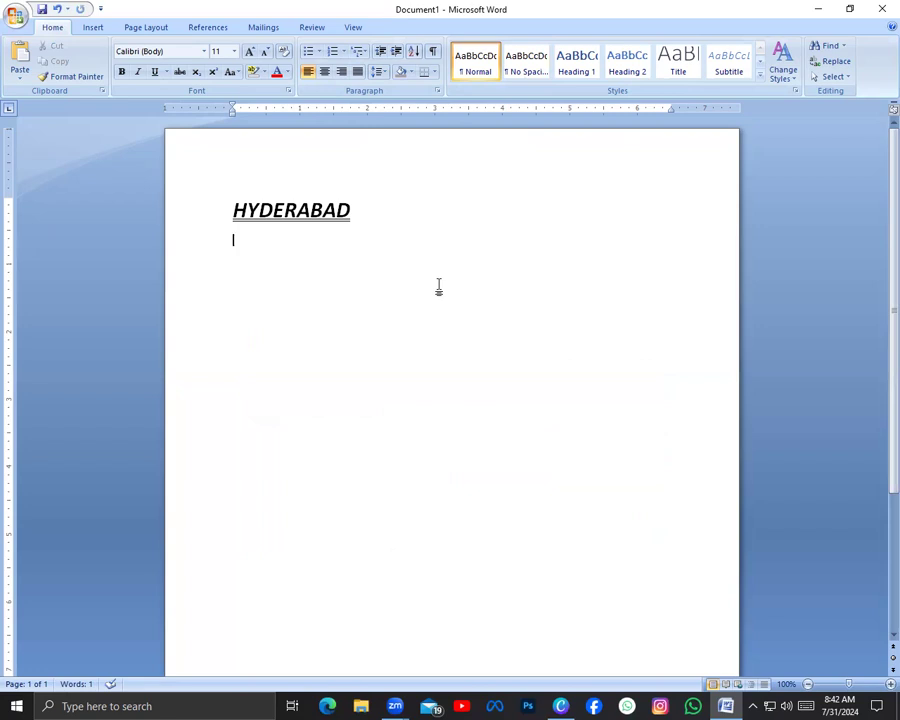
{"action": "type", "text": "1 "}
{"action": "type", "text": "2"}
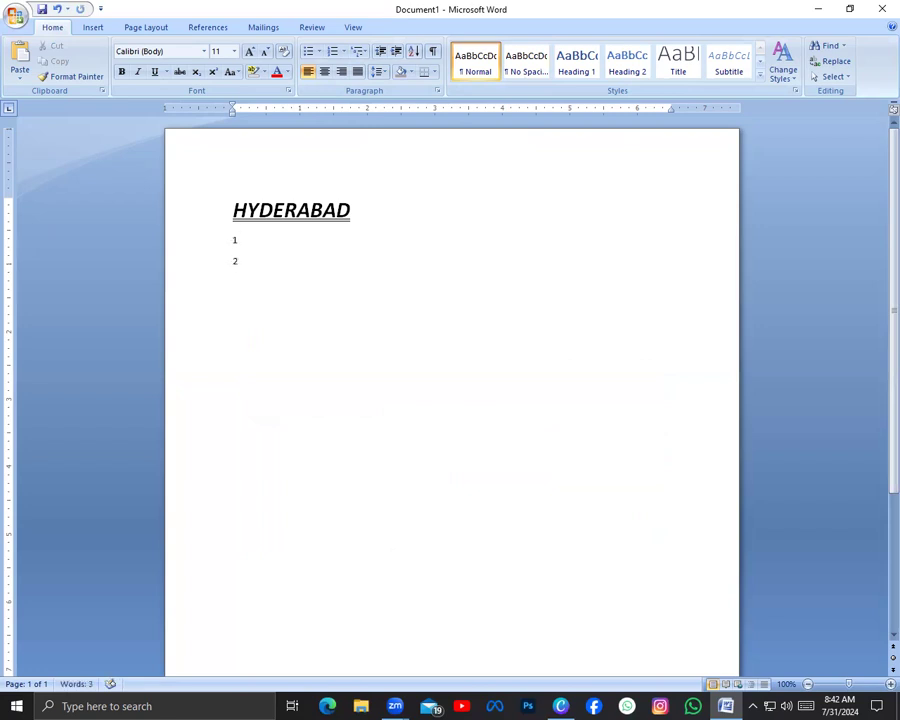